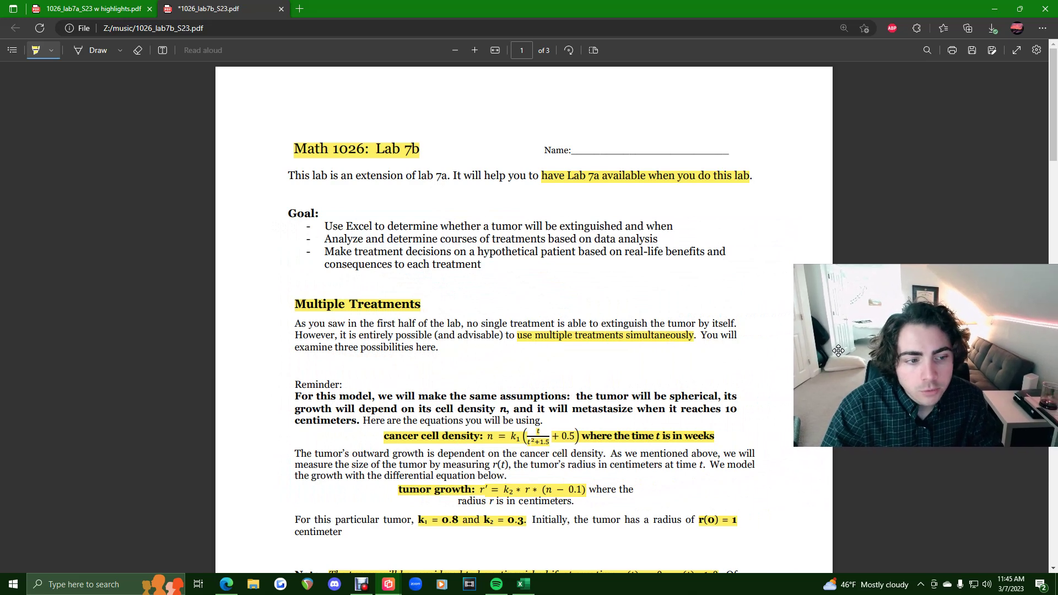
Step: Read through the first page of the Lab 7b PDF: goals, model equations, constants and multiple-treatment notes
drag(845, 356, 798, 310)
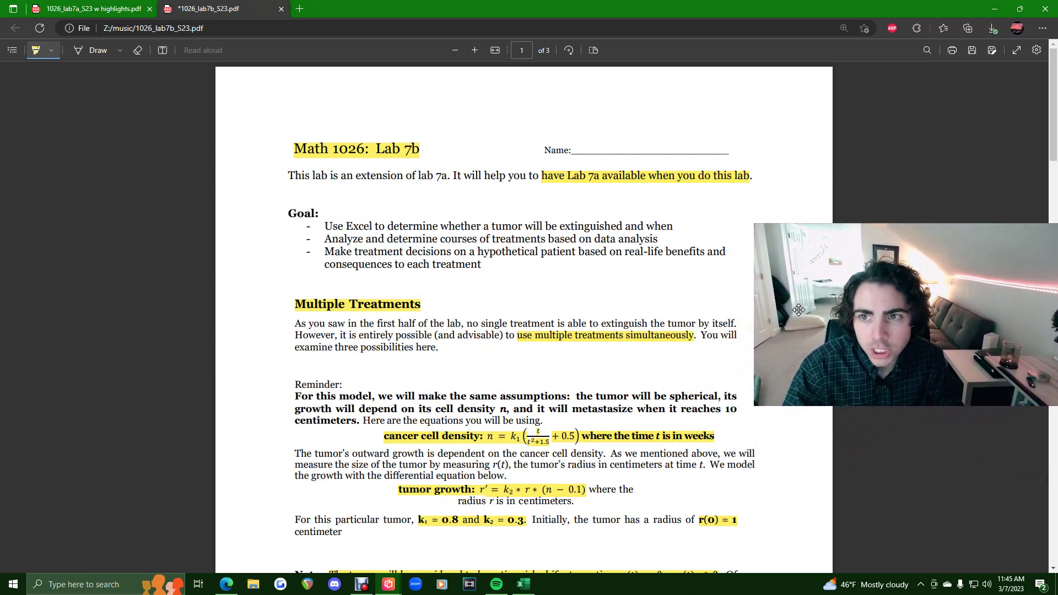
click(107, 7)
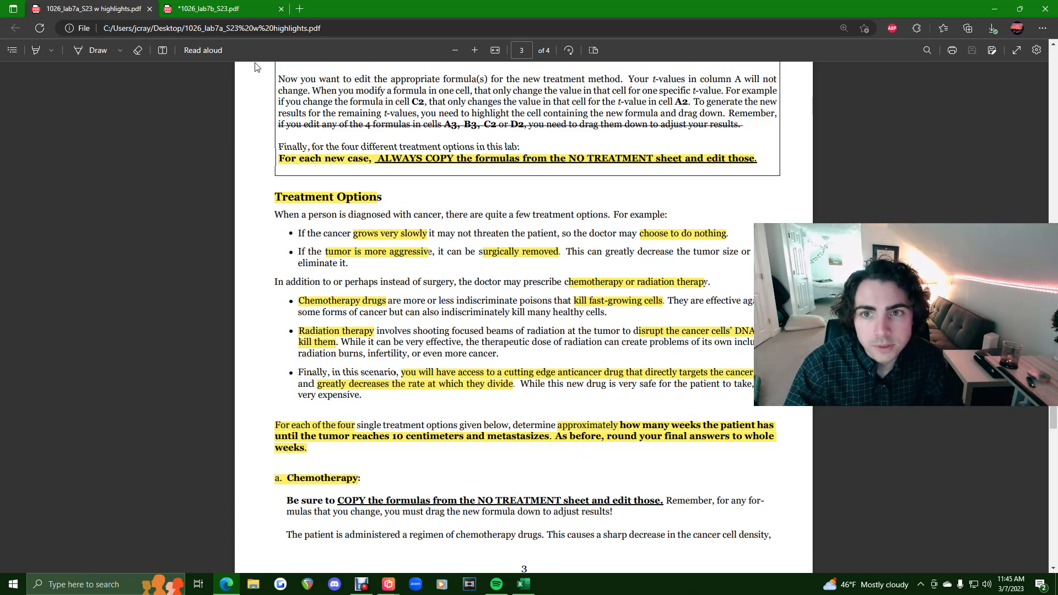
key(ctrl+Tab)
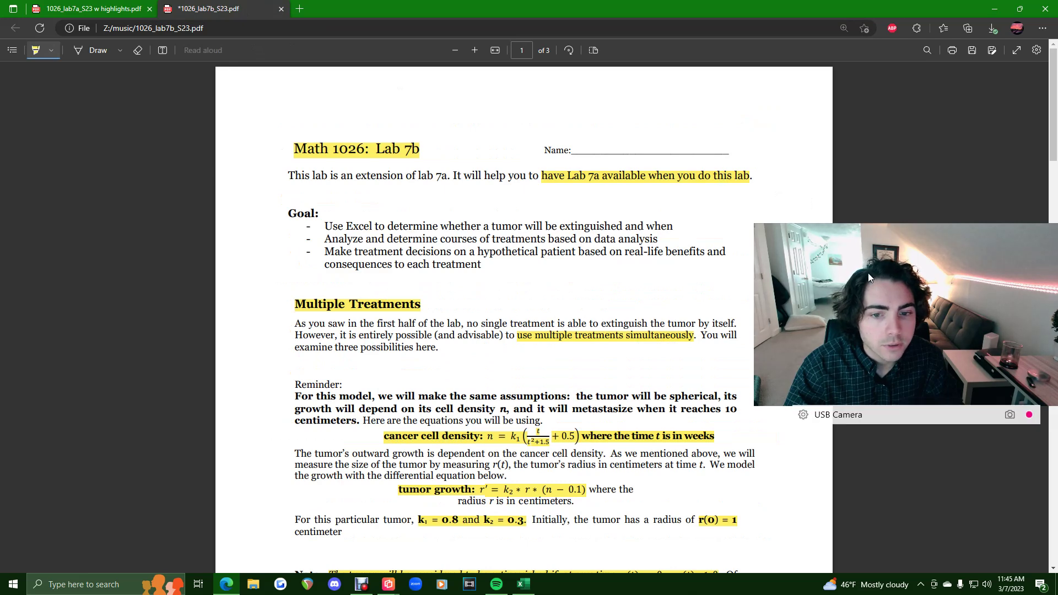
drag(868, 273, 889, 282)
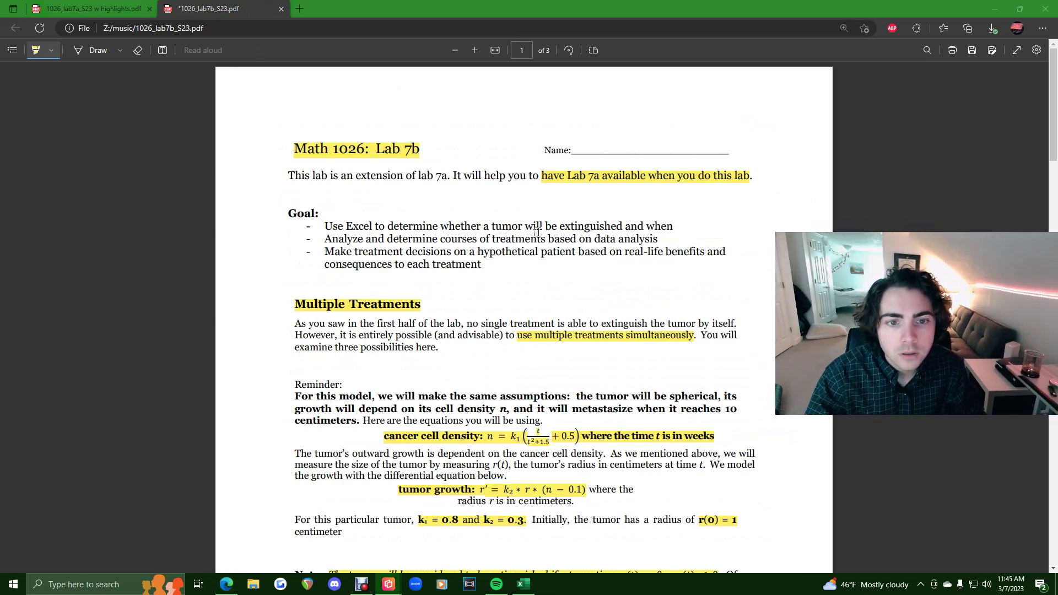
scroll(543, 237, down, 1)
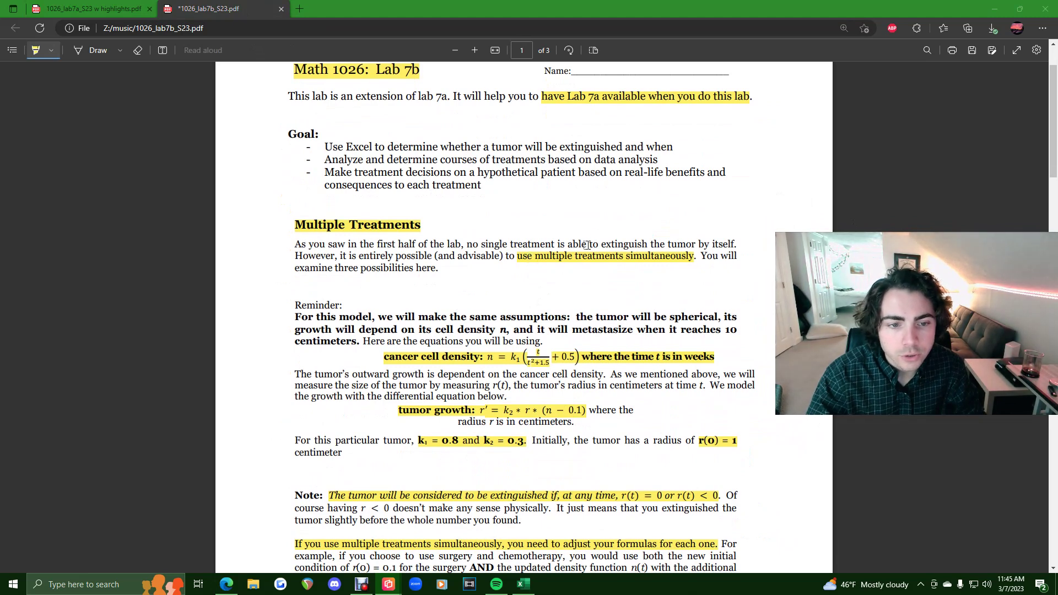
scroll(586, 245, down, 1)
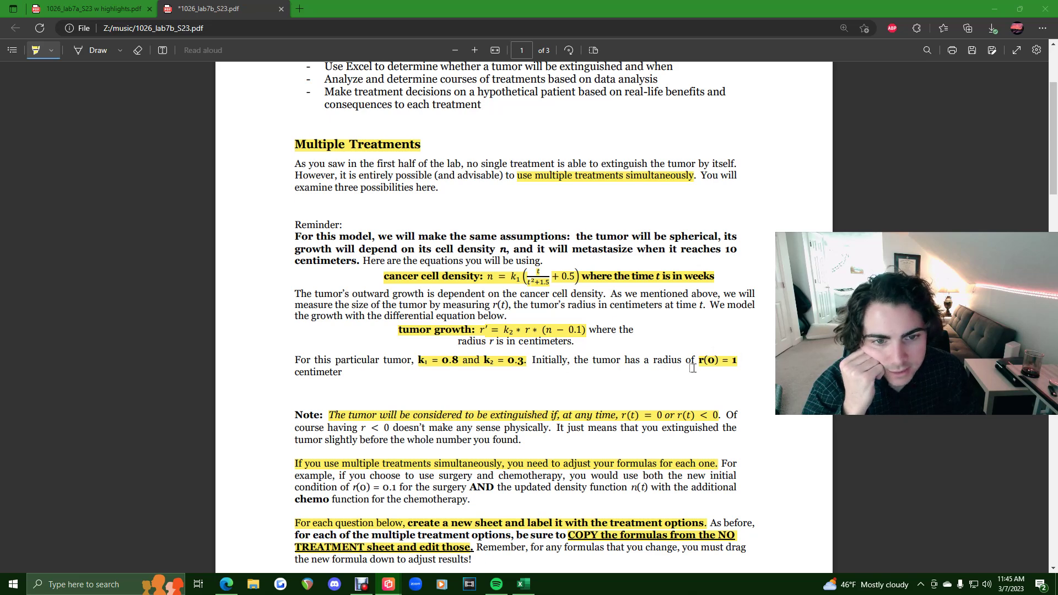
scroll(708, 363, down, 3)
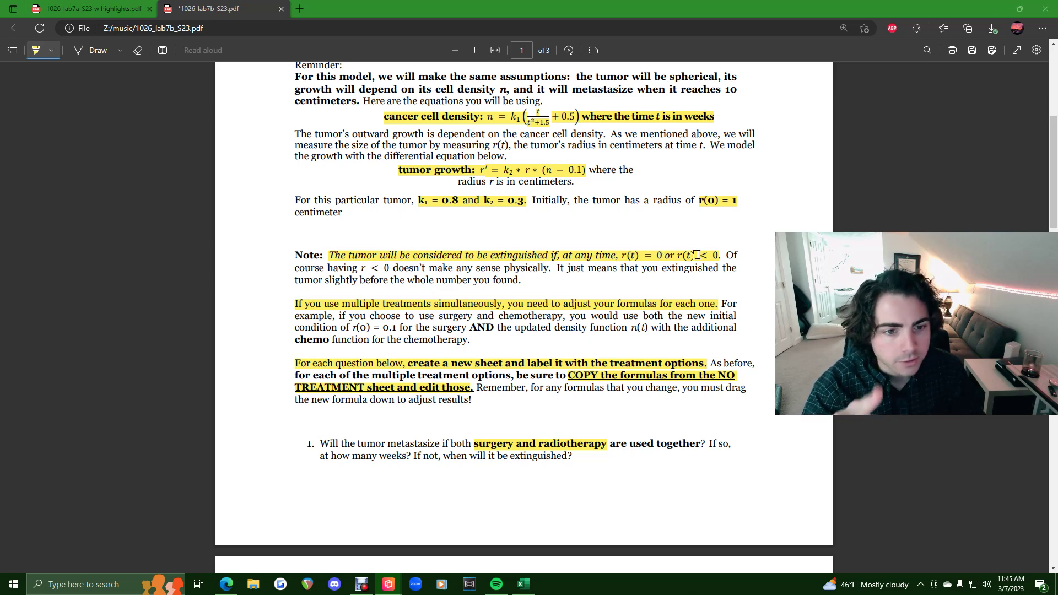
scroll(676, 250, up, 3)
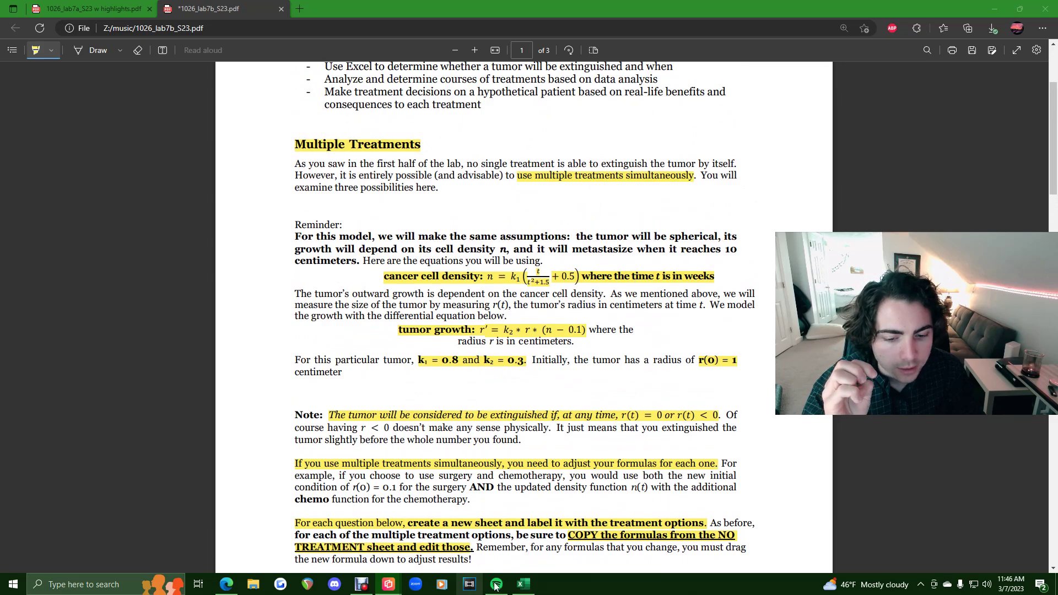
Step: Switch to the Excel workbook and look through the single-treatment sheets from chemotherapy to surgery
click(524, 584)
click(101, 555)
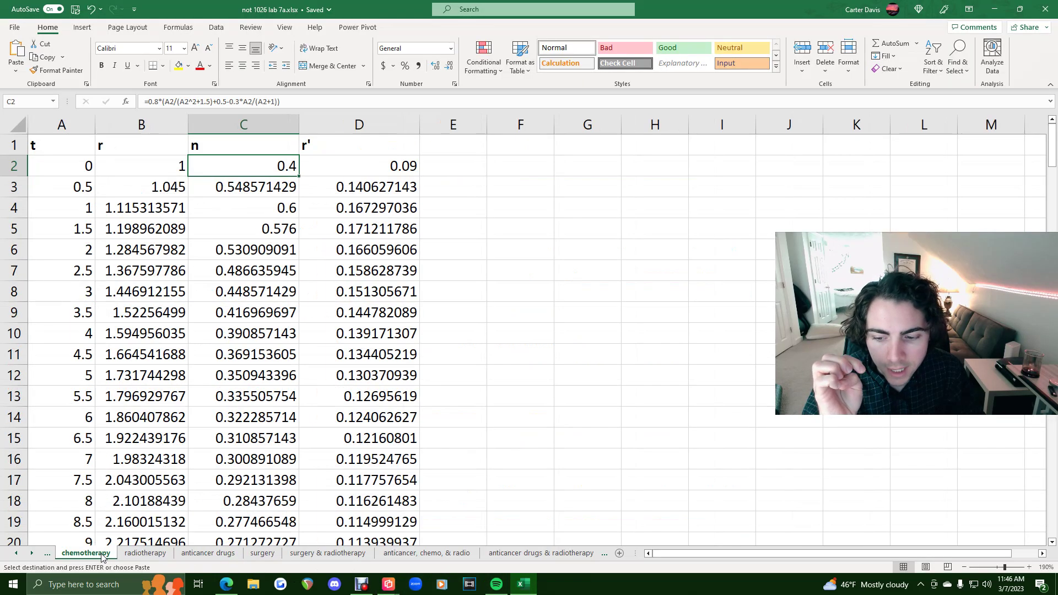
key(ctrl+Page_Down)
key(ctrl+Page_Down)
key(ctrl+Page_Down)
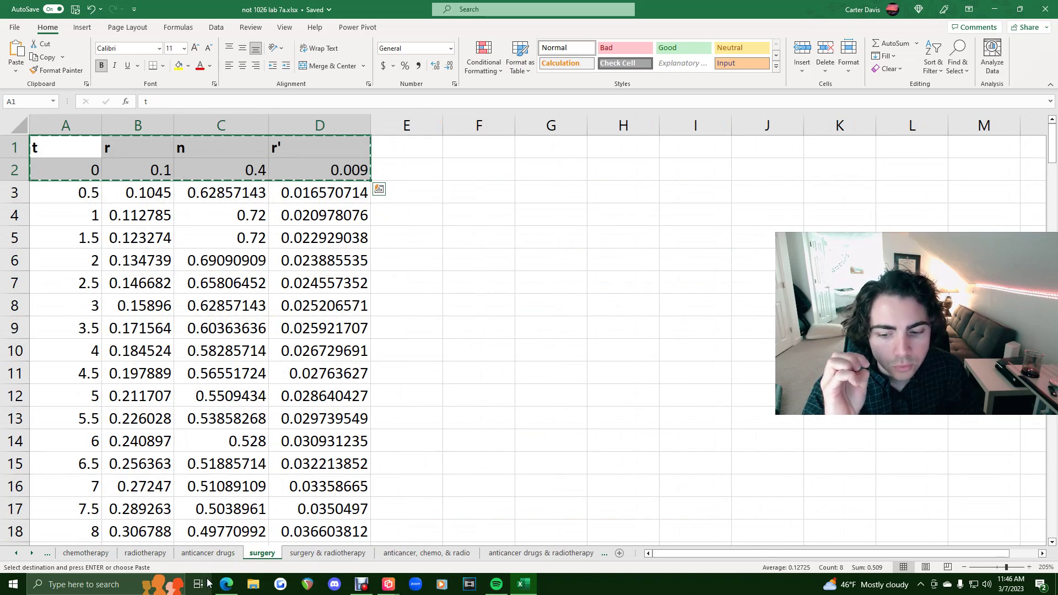
Step: Return to the Lab 7b PDF and highlight the extinction condition "r(t) = 0 or r(t) < 0" in the note
click(226, 584)
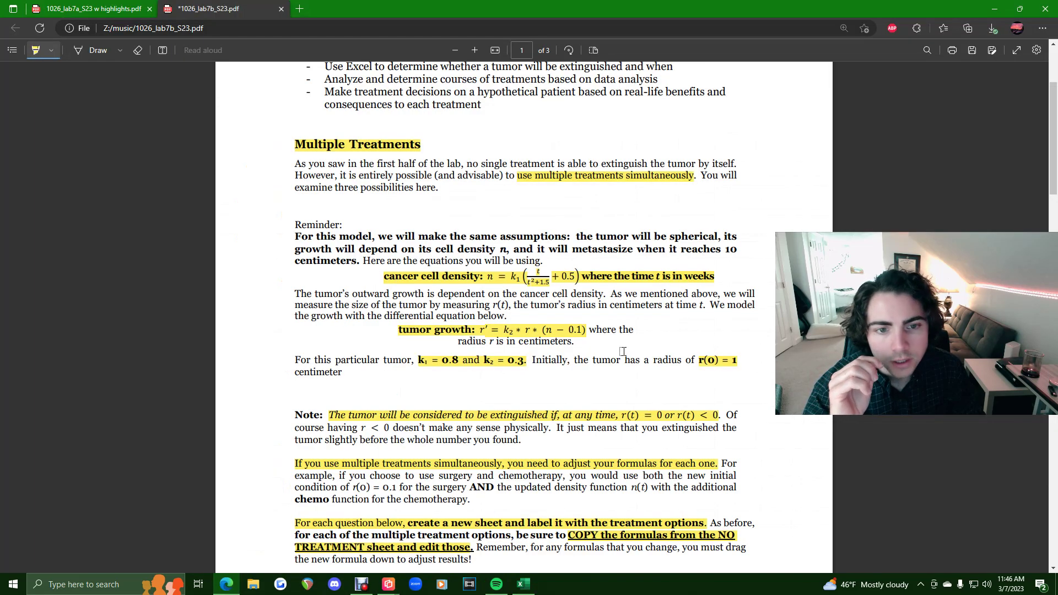
mouse_move(797, 300)
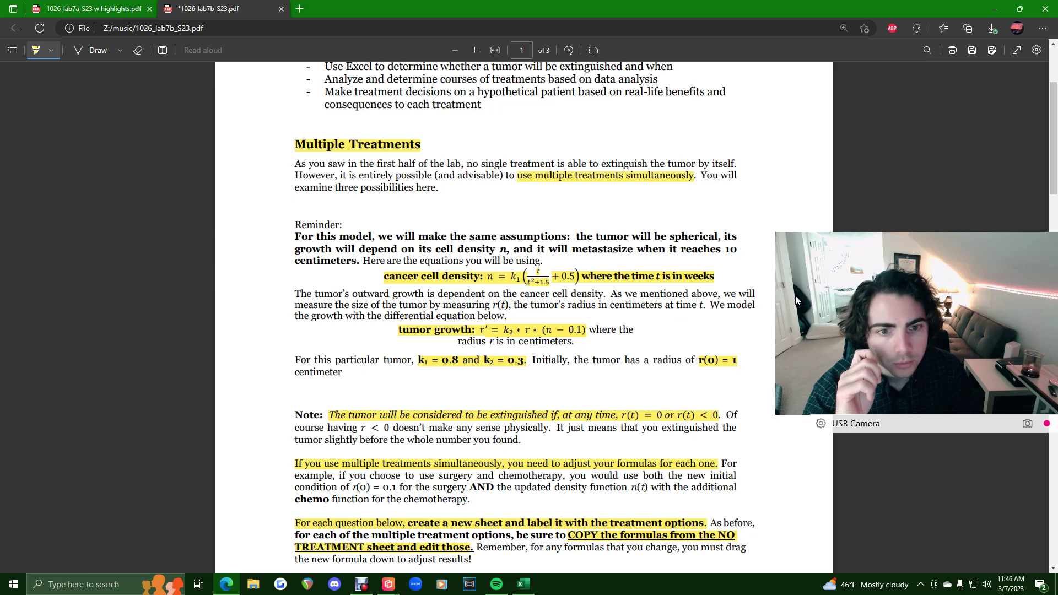
drag(796, 300, 802, 242)
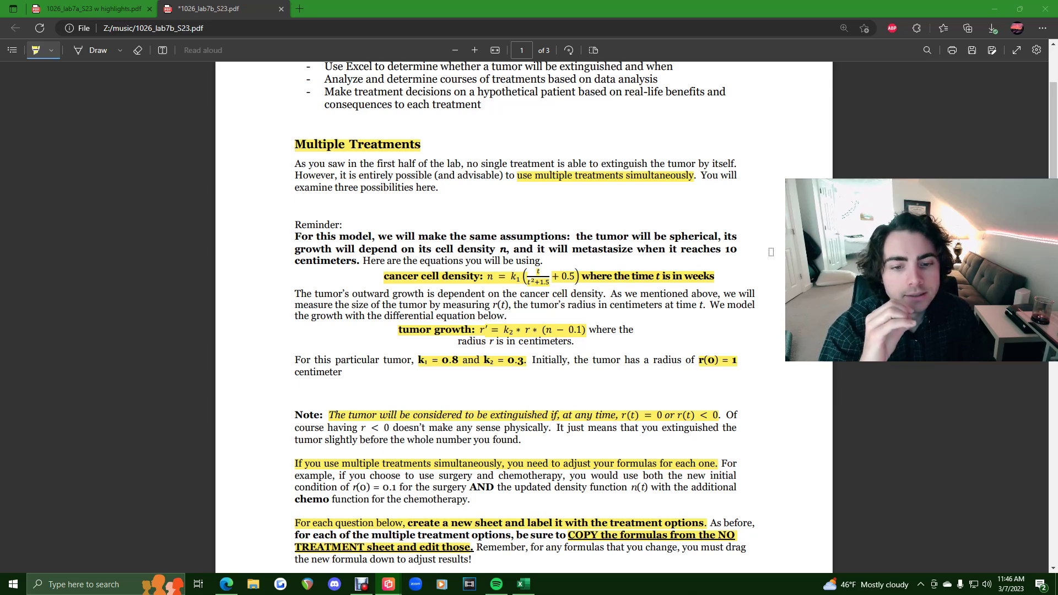
scroll(638, 283, down, 5)
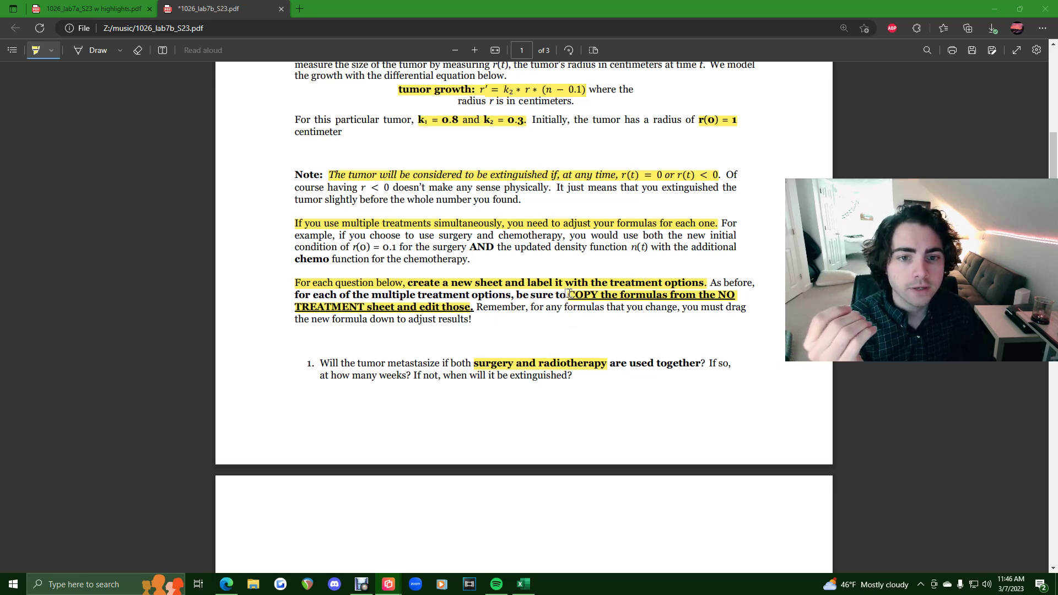
scroll(573, 303, up, 2)
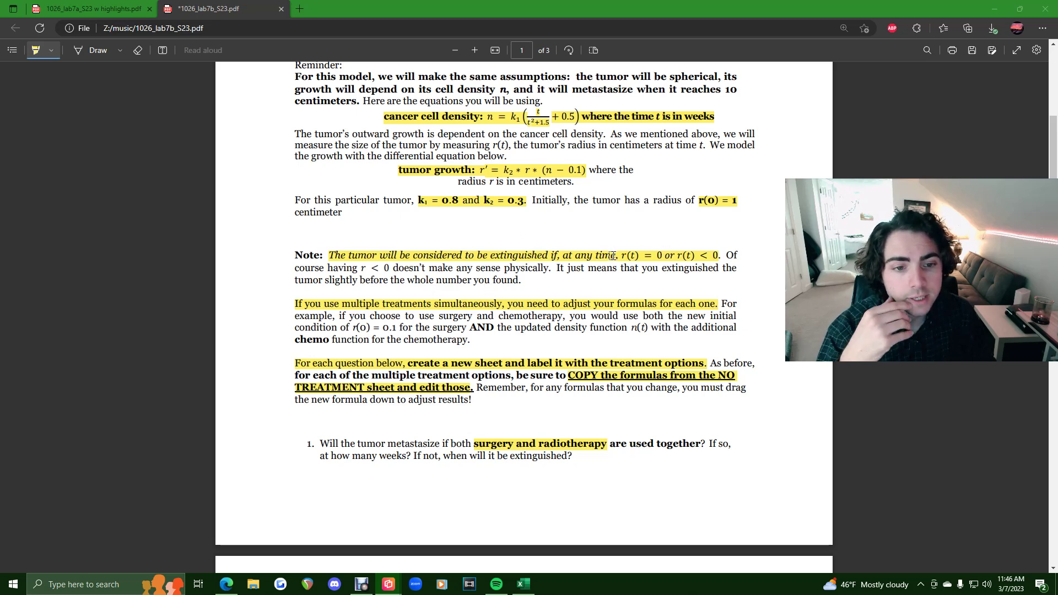
drag(622, 256, 725, 260)
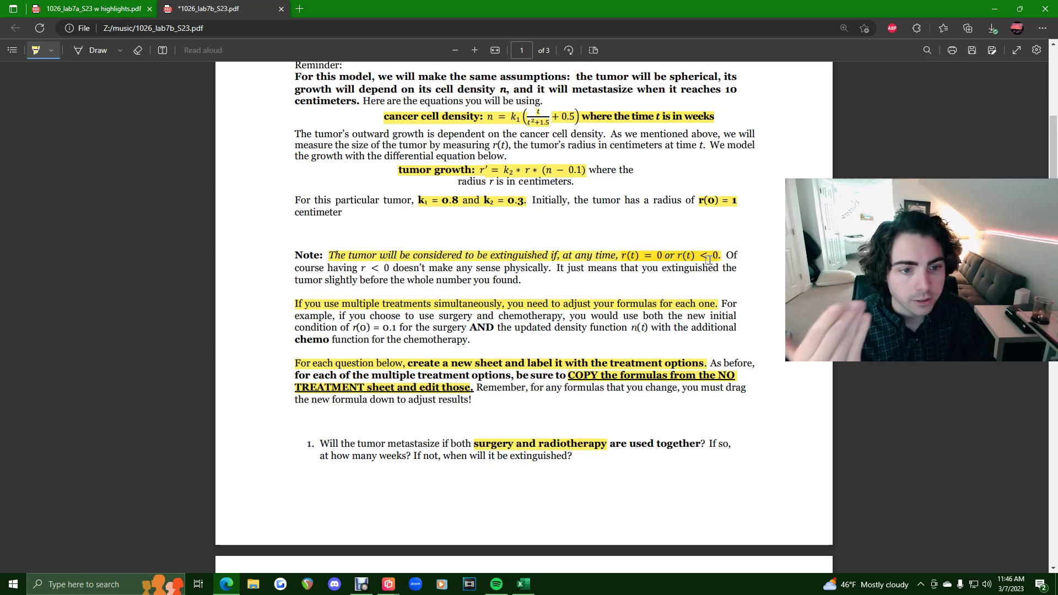
Step: Read the three combined-treatment questions in the Lab 7b PDF
scroll(565, 287, down, 2)
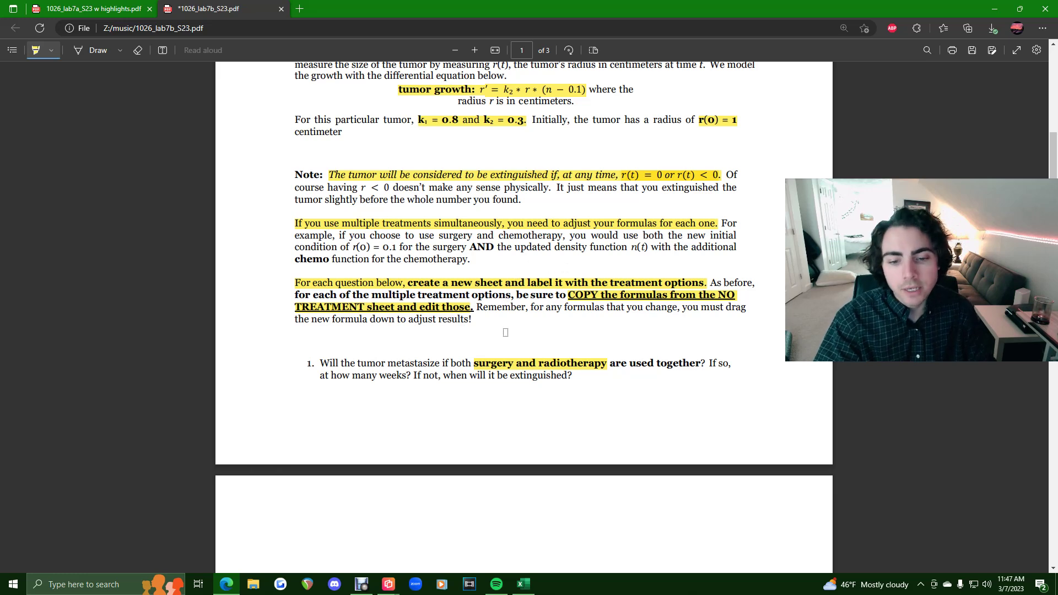
scroll(505, 332, down, 2)
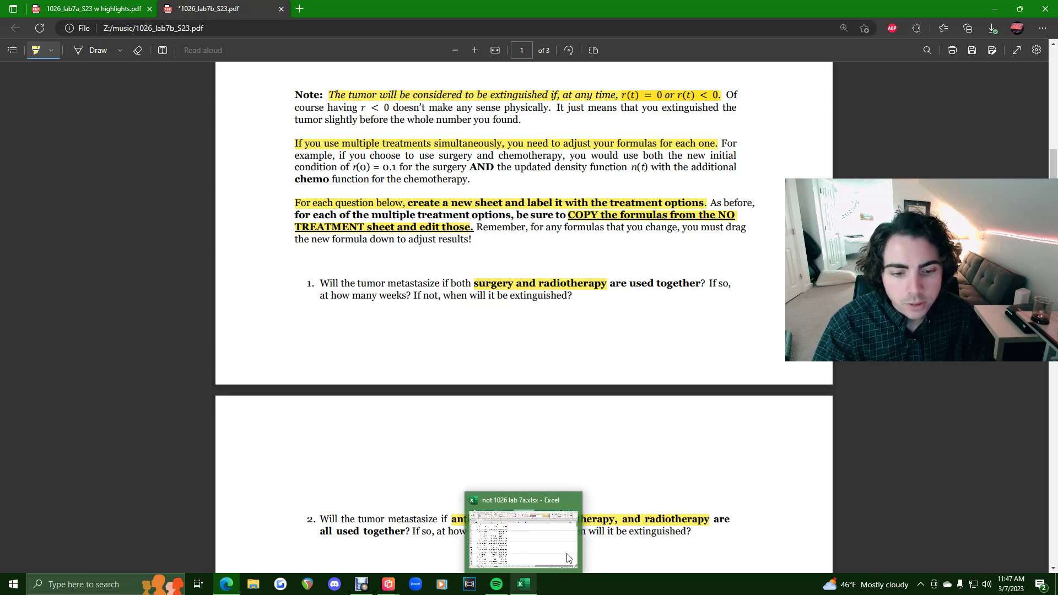
scroll(529, 419, down, 4)
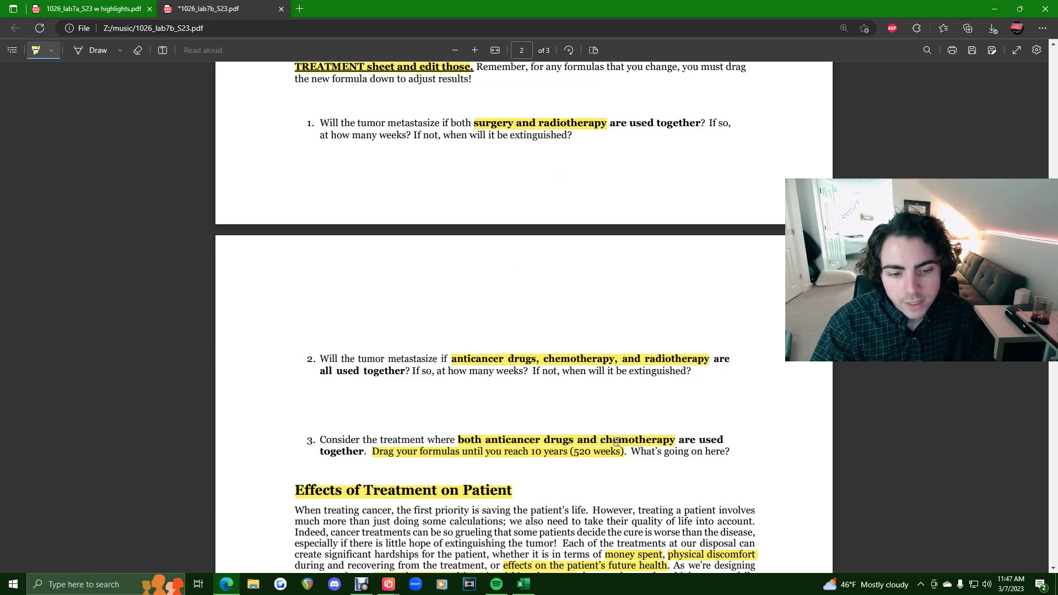
Step: Switch back to Excel and look through the sheets prepared for the three combined treatments
click(523, 584)
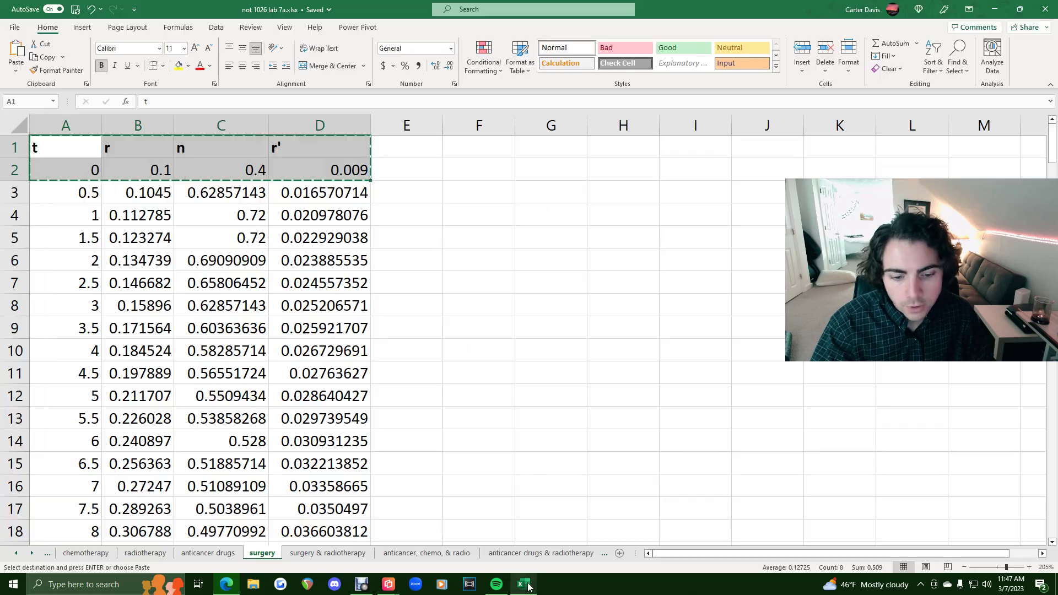
click(413, 553)
click(496, 553)
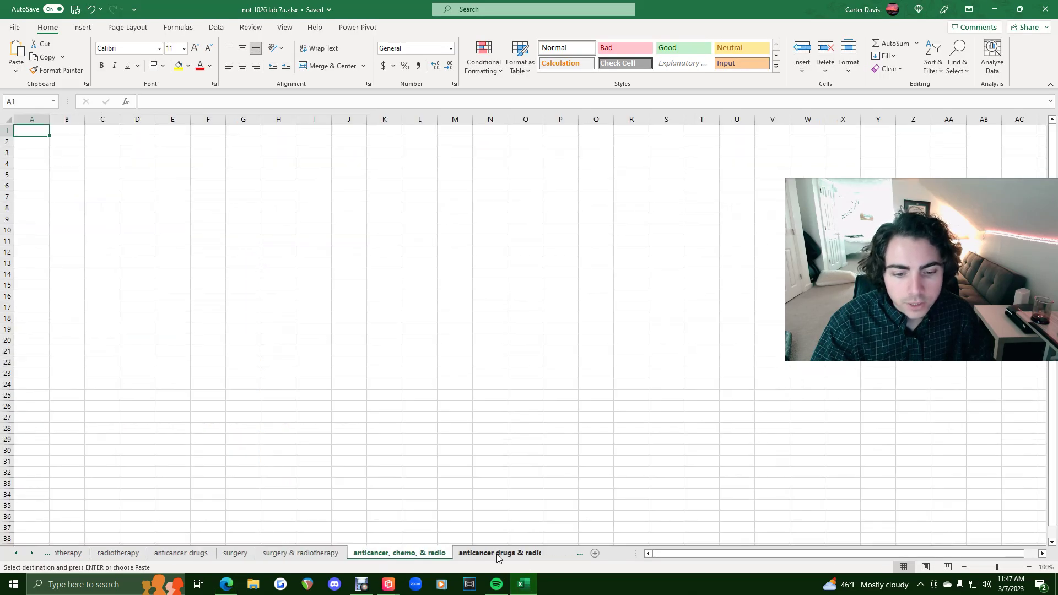
click(350, 554)
click(457, 553)
click(283, 552)
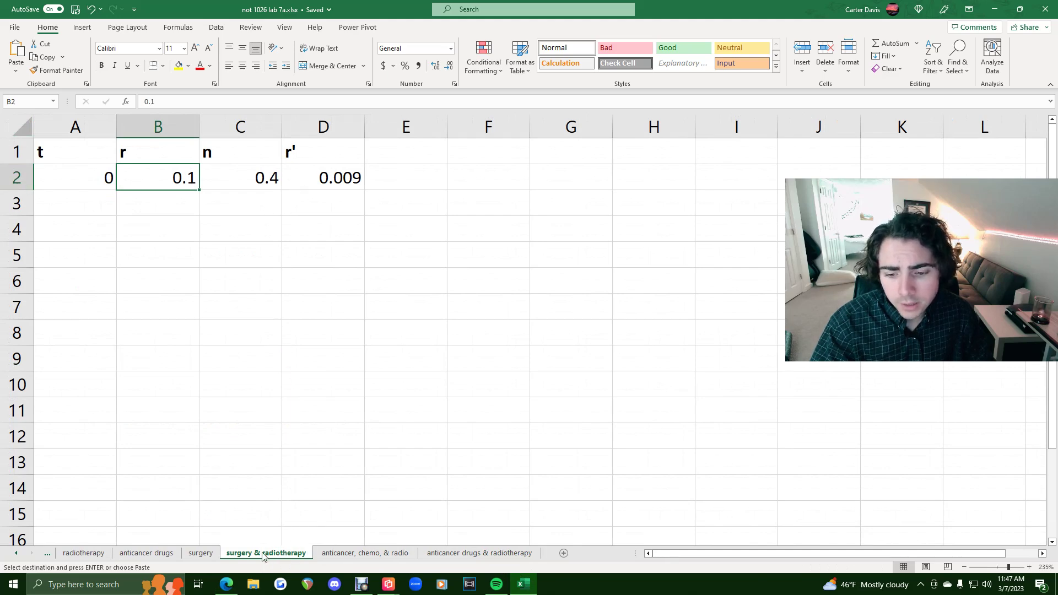
Step: Compare A1:D2 on the surgery sheet with the same rows on surgery & radiotherapy, clearing the pending copy selection
click(199, 556)
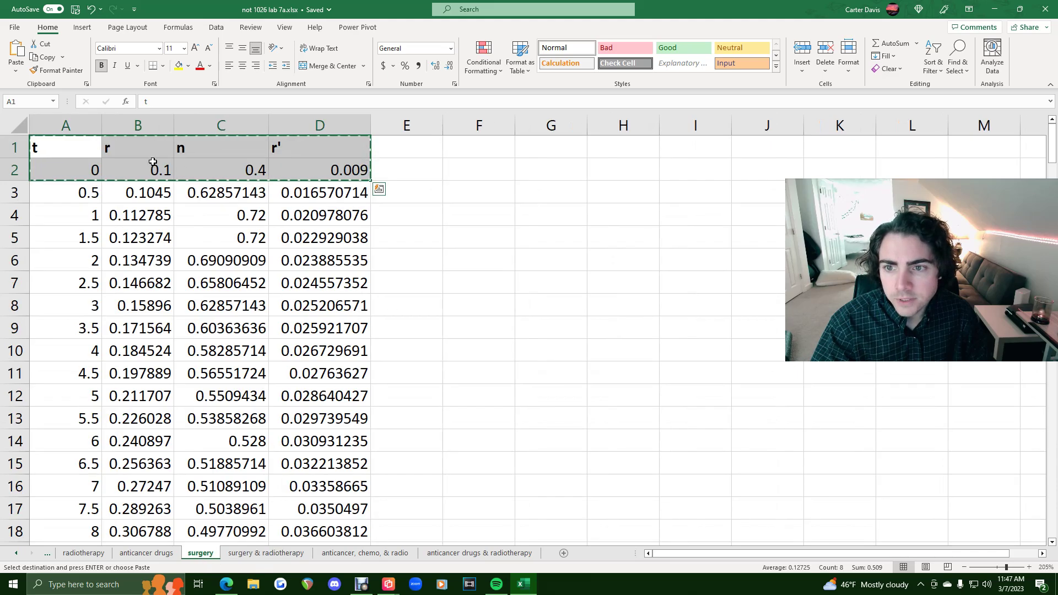
drag(85, 145, 313, 166)
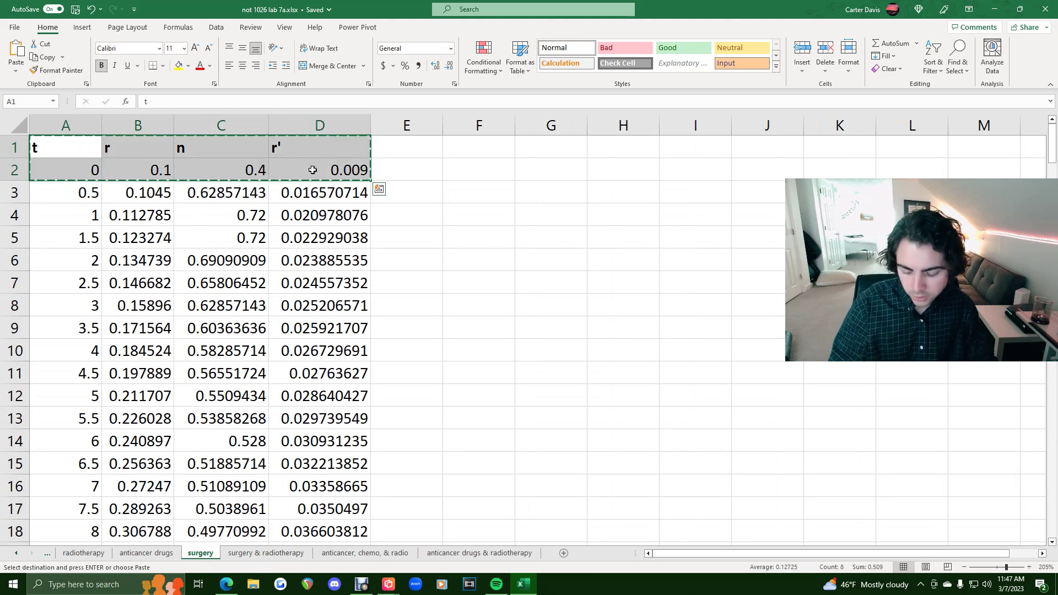
click(267, 552)
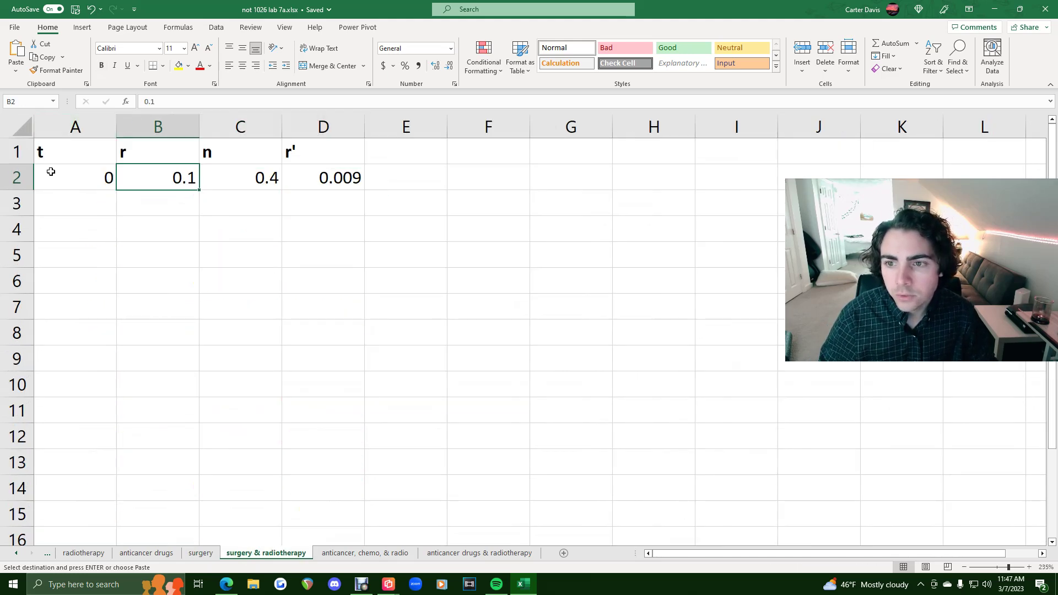
click(68, 148)
key(ctrl+a)
key(Escape)
click(226, 232)
click(245, 171)
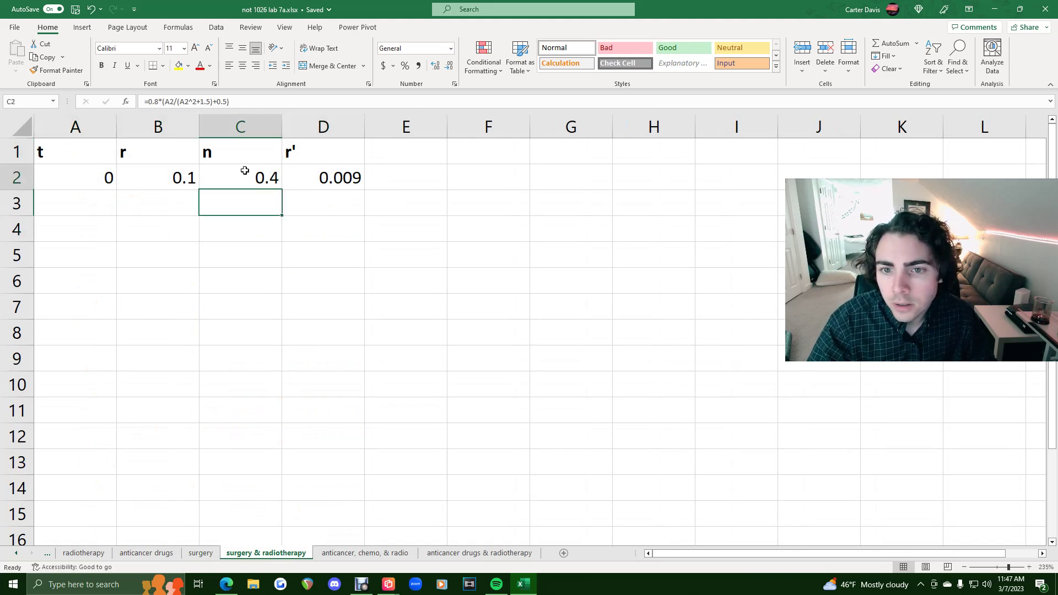
Step: Check the surgery sheet again and inspect the r' and n formulas in D2 and C2 of the surgery & radiotherapy sheet
click(212, 554)
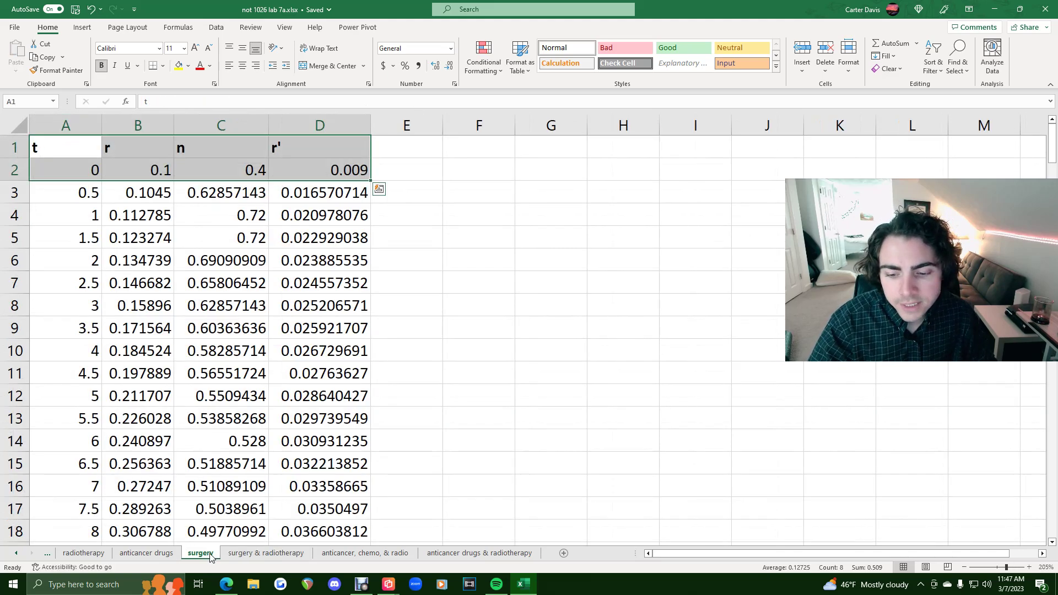
click(280, 554)
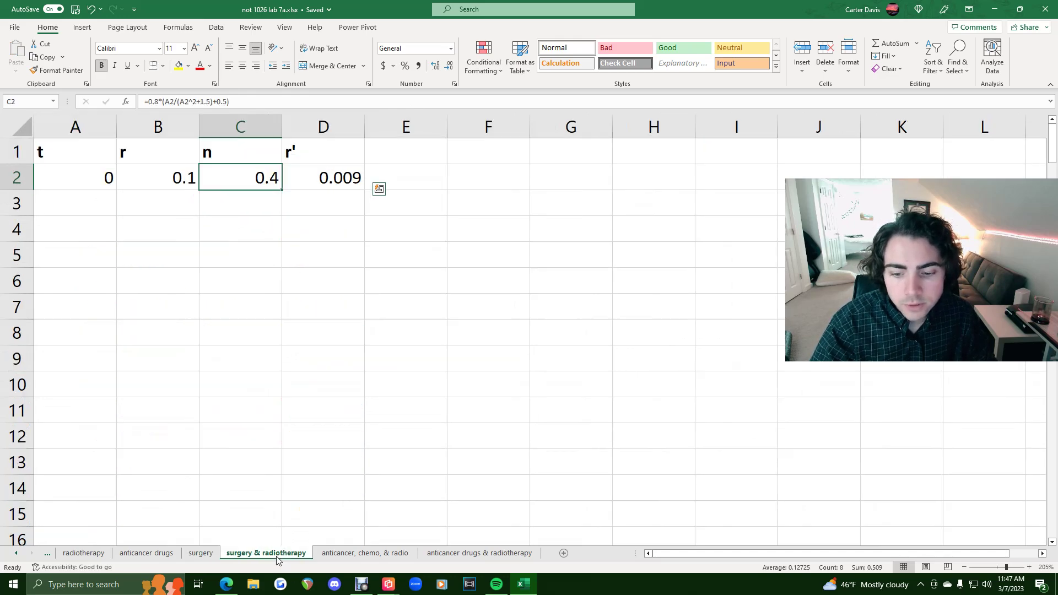
click(192, 554)
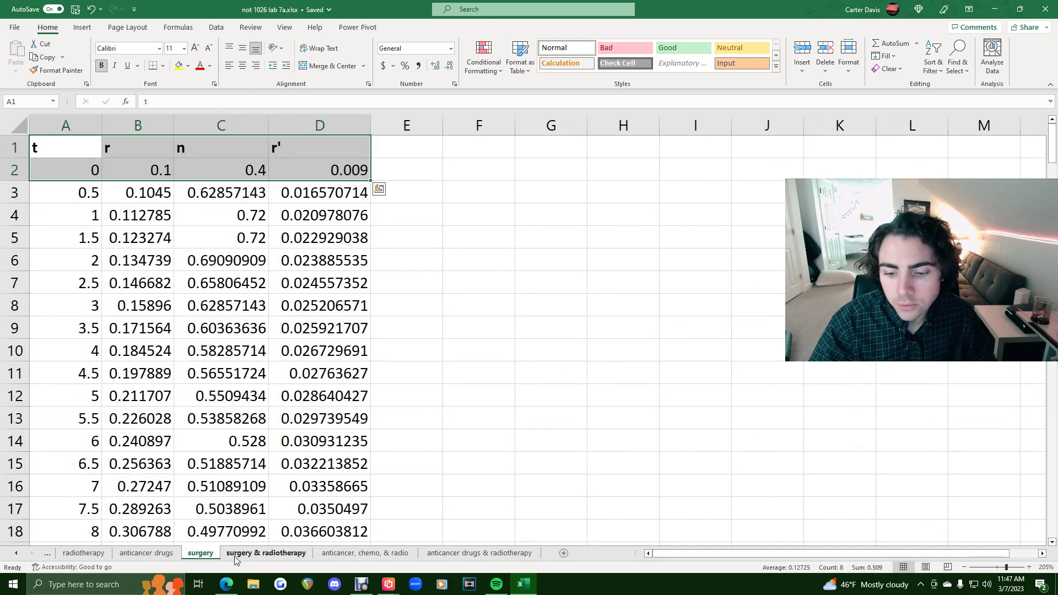
click(236, 555)
click(309, 187)
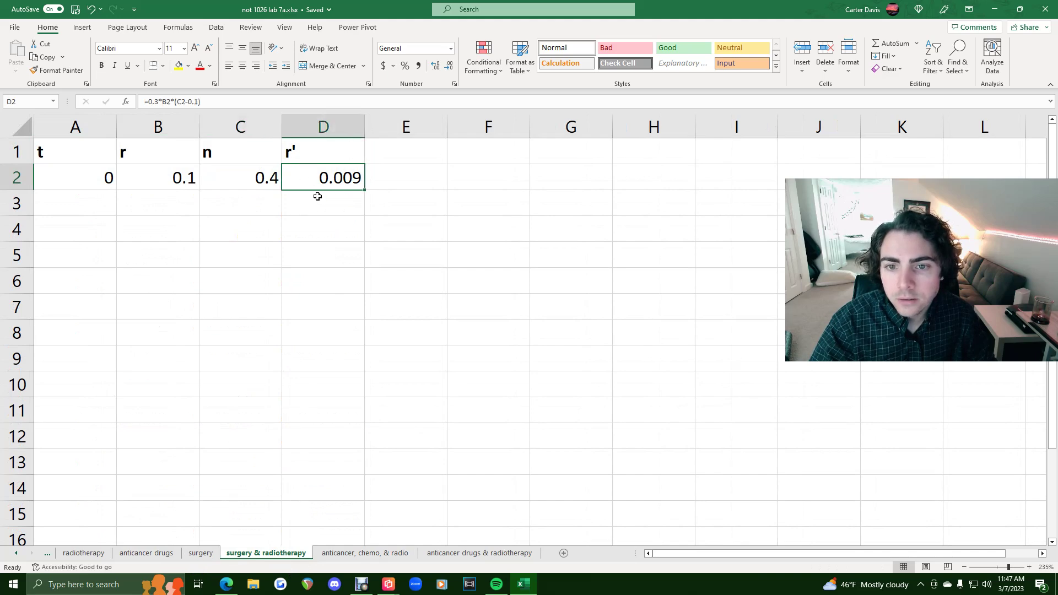
click(250, 177)
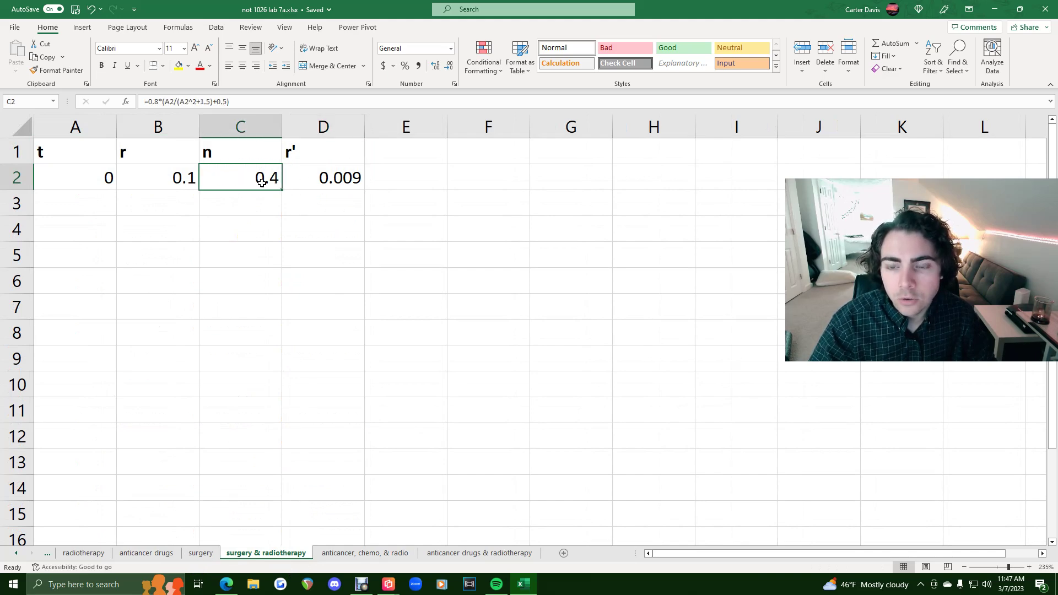
Step: Set the initial tumor radius r in cell B2 of the surgery & radiotherapy sheet to 0.1
click(167, 175)
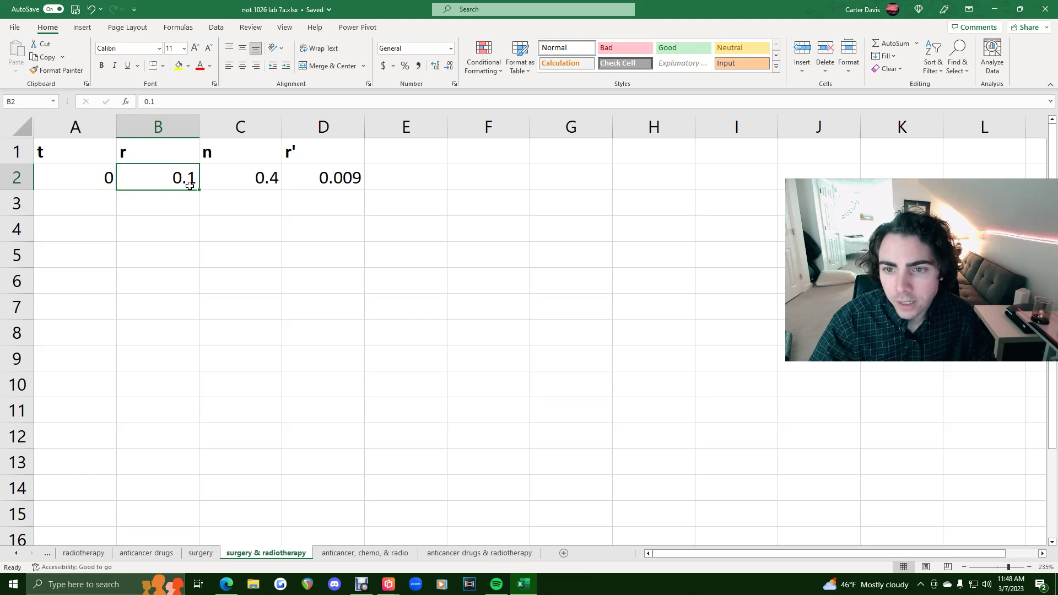
text(1)
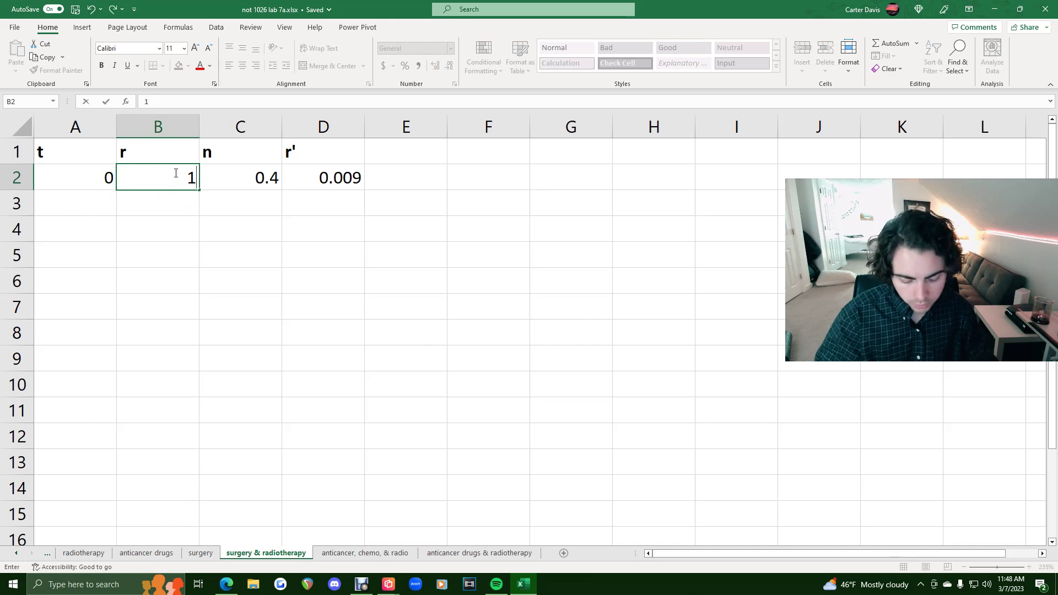
text(1)
key(Return)
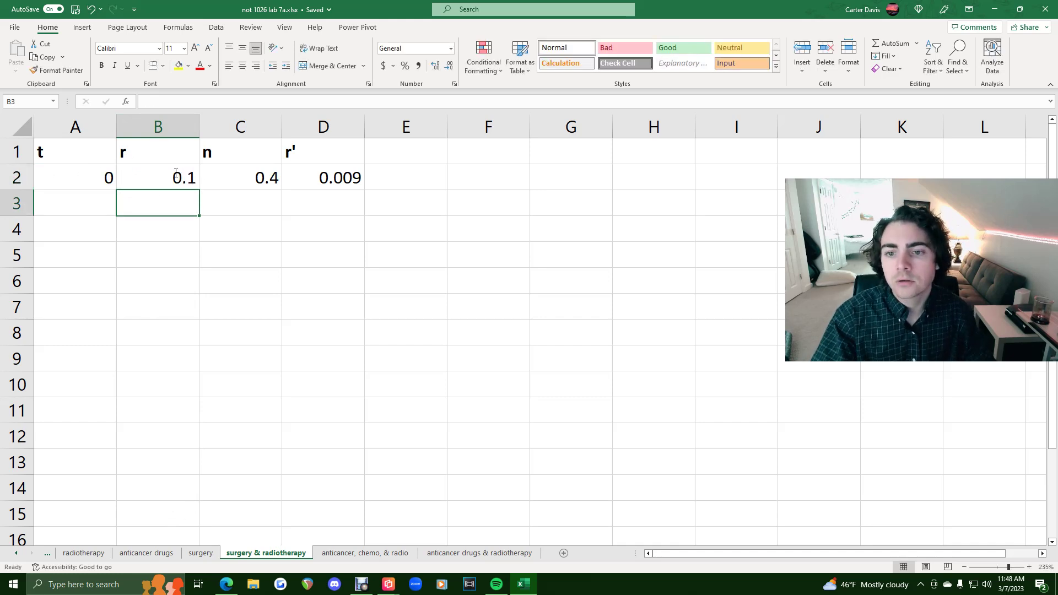
click(177, 177)
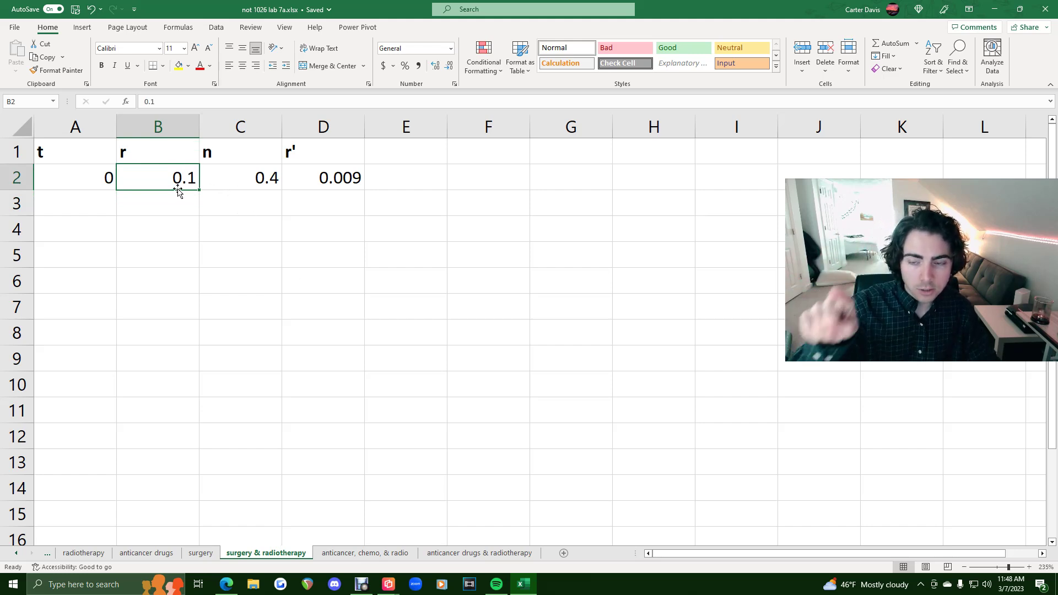
Step: Inspect the r' formula in D2 of the radiotherapy sheet, focusing on the term subtracted at its end
click(82, 553)
drag(187, 177, 340, 177)
click(270, 177)
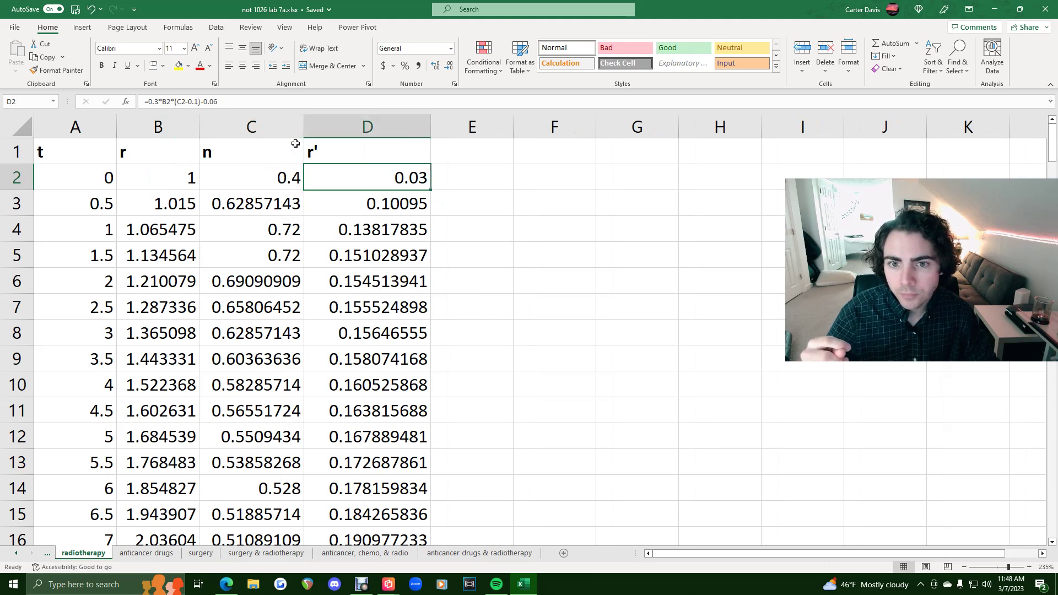
click(243, 102)
drag(218, 101, 205, 101)
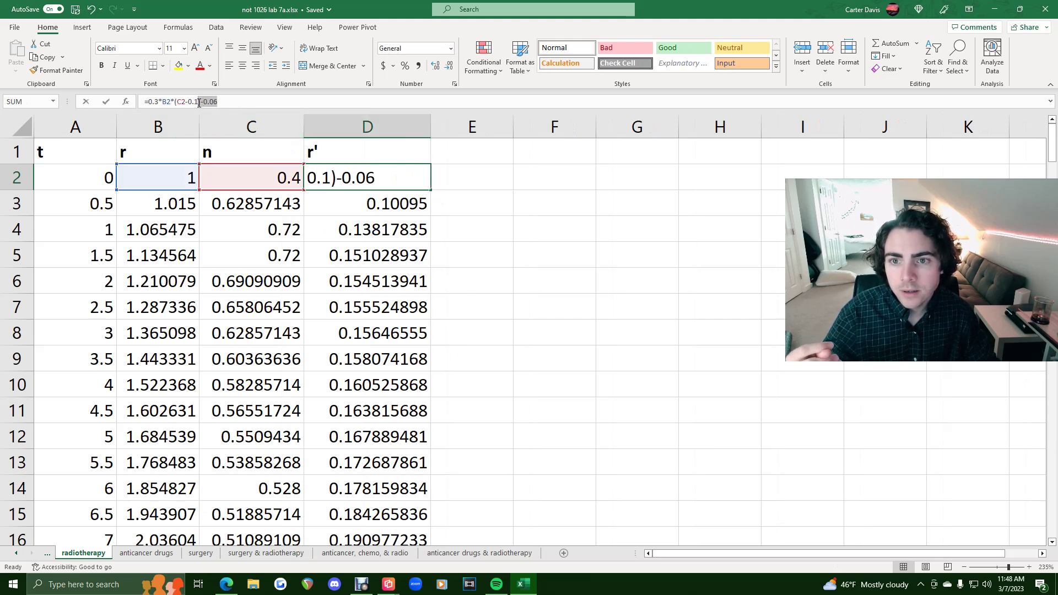
click(224, 103)
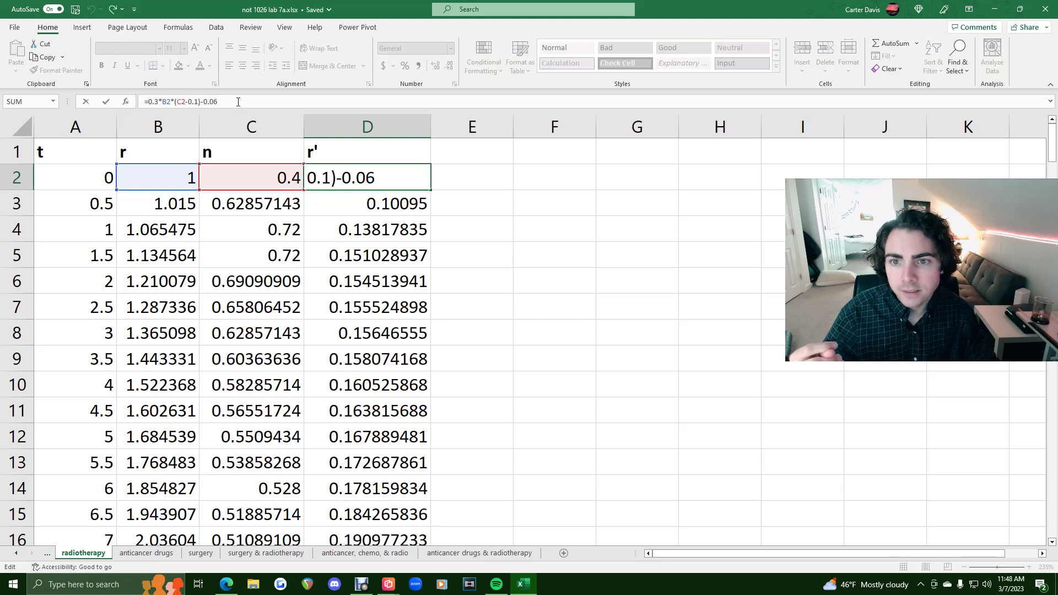
key(Return)
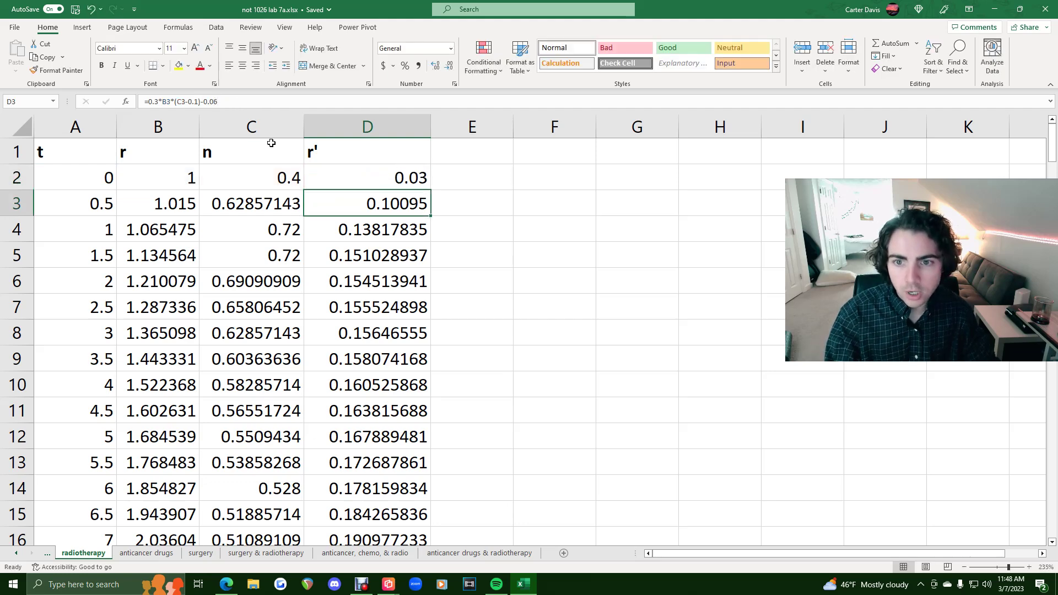
Step: Append -0.06 to the r' formula in D2 of the surgery & radiotherapy sheet, making it =0.3*B2*(C2-0.1)-0.06
click(277, 554)
click(335, 178)
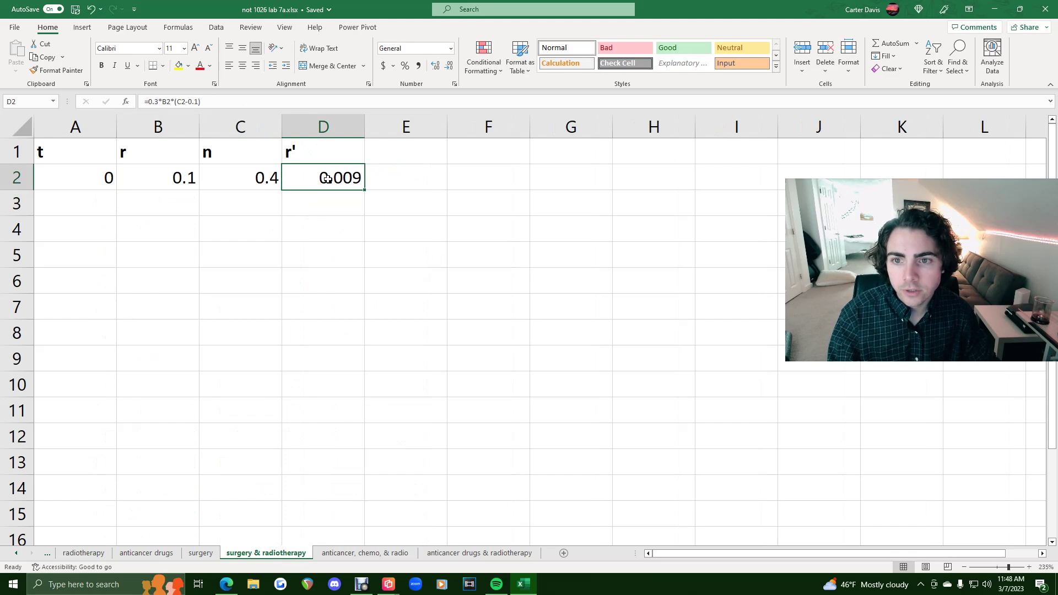
click(238, 102)
text(-0.06)
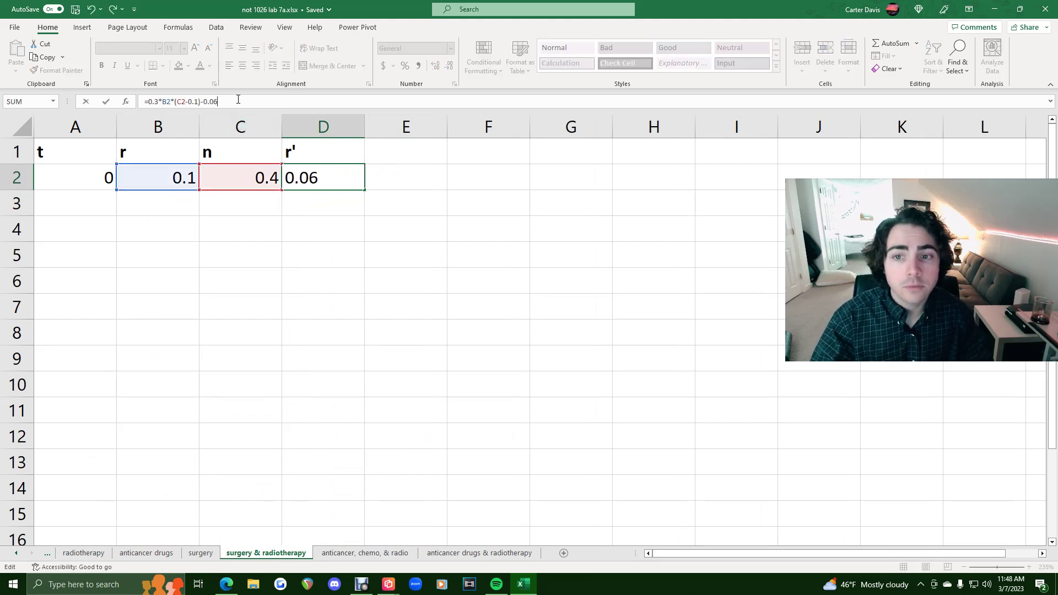
key(Return)
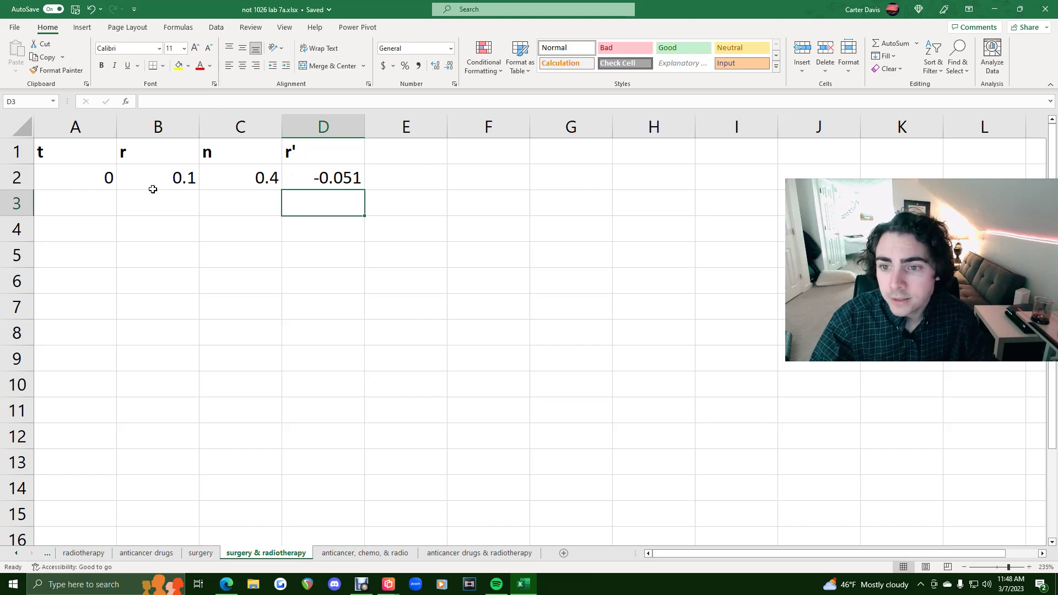
Step: Enter 0.5 in A3 and fill the time series down column A in 0.5 steps to about t = 100
click(77, 179)
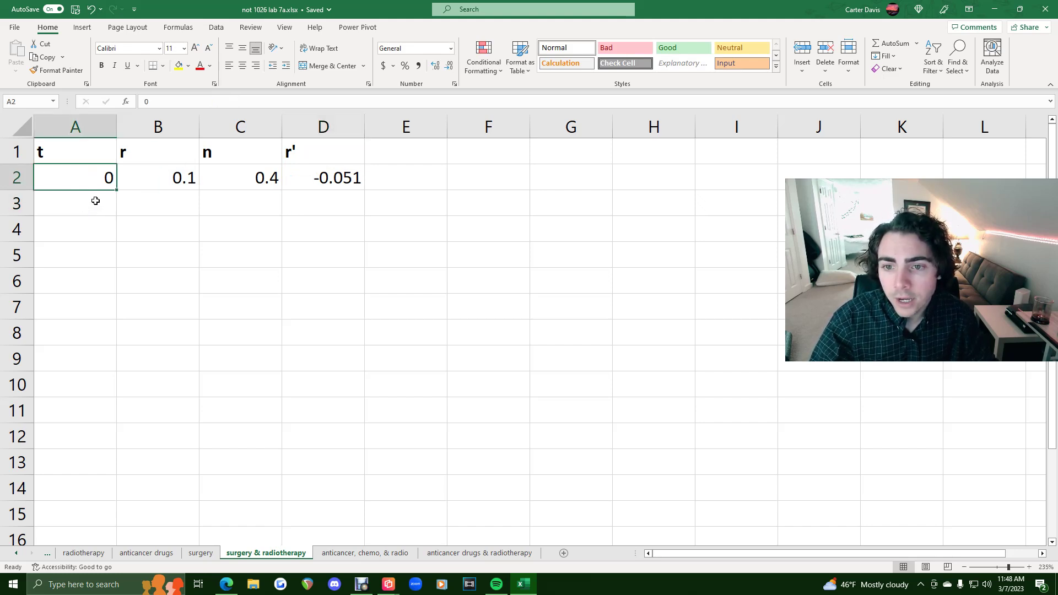
drag(857, 251, 733, 330)
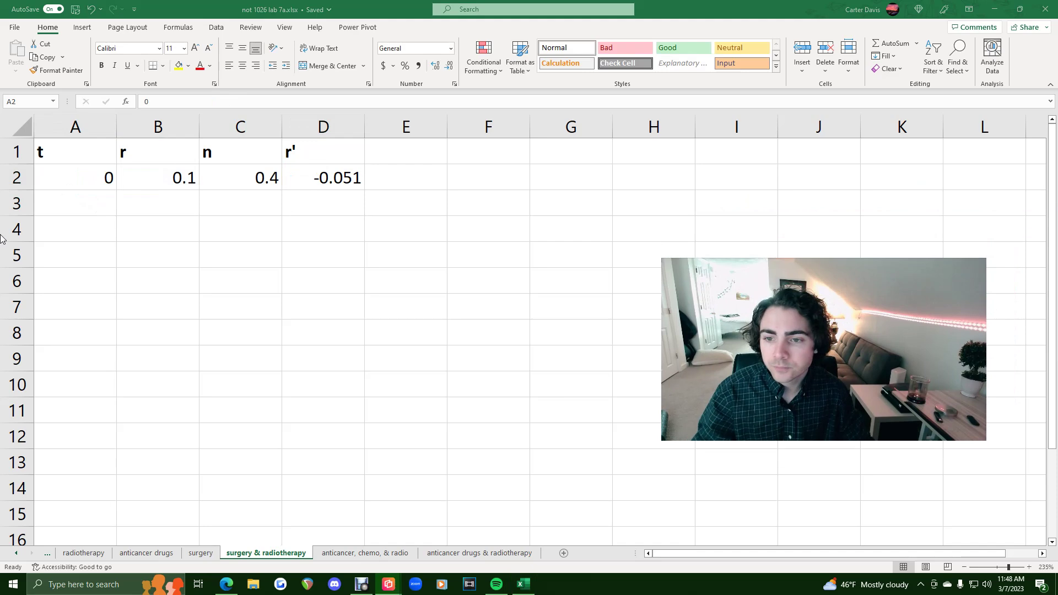
click(76, 202)
text(0.5)
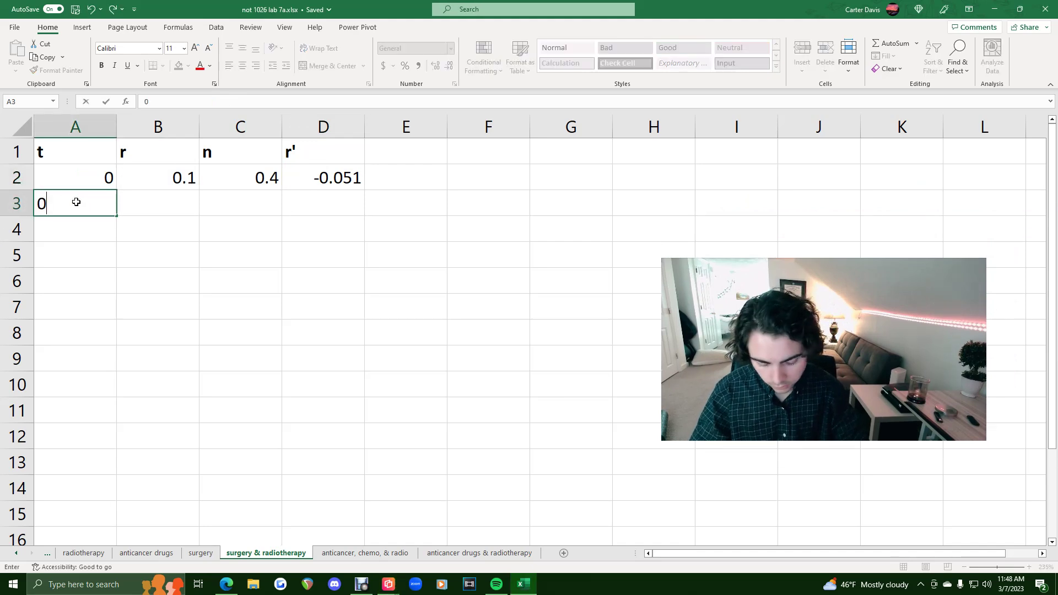
key(Return)
drag(88, 183, 93, 511)
scroll(83, 490, up, 20)
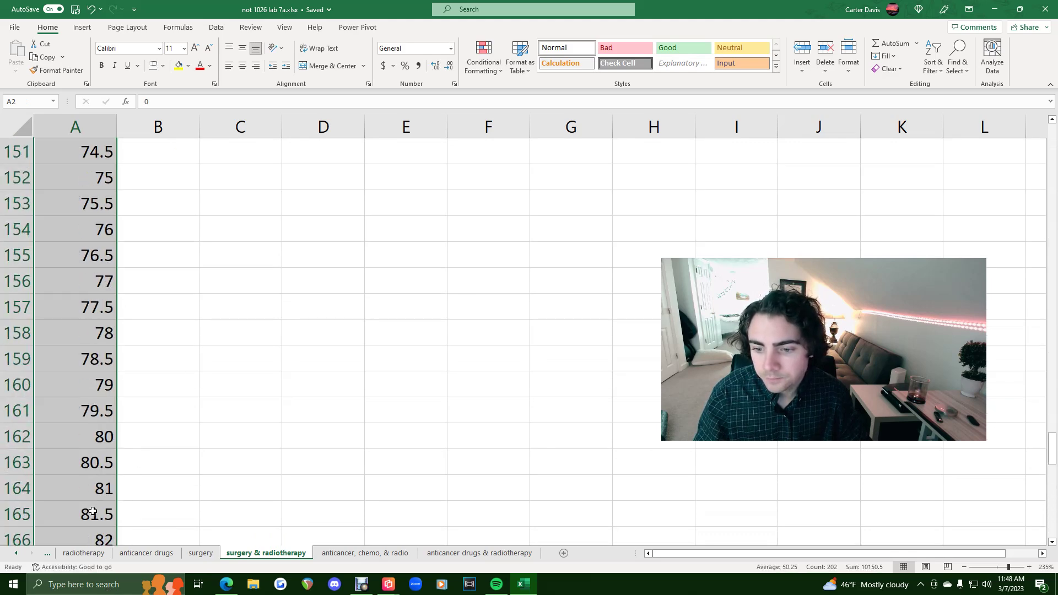
scroll(72, 468, up, 18)
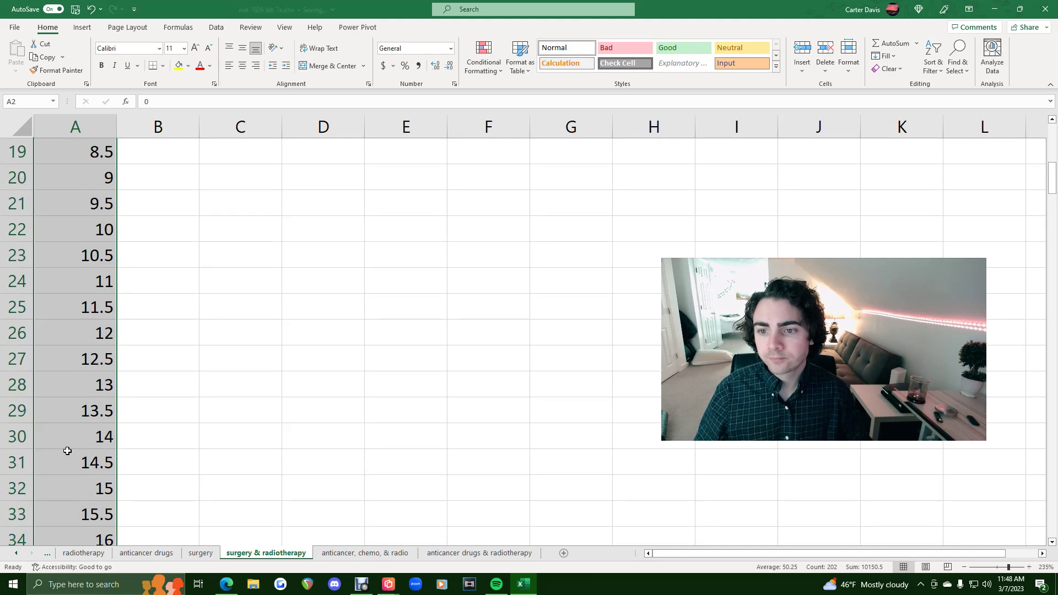
Step: Enter the formula =B2+0.5*D2 for the tumor radius in B3
click(165, 201)
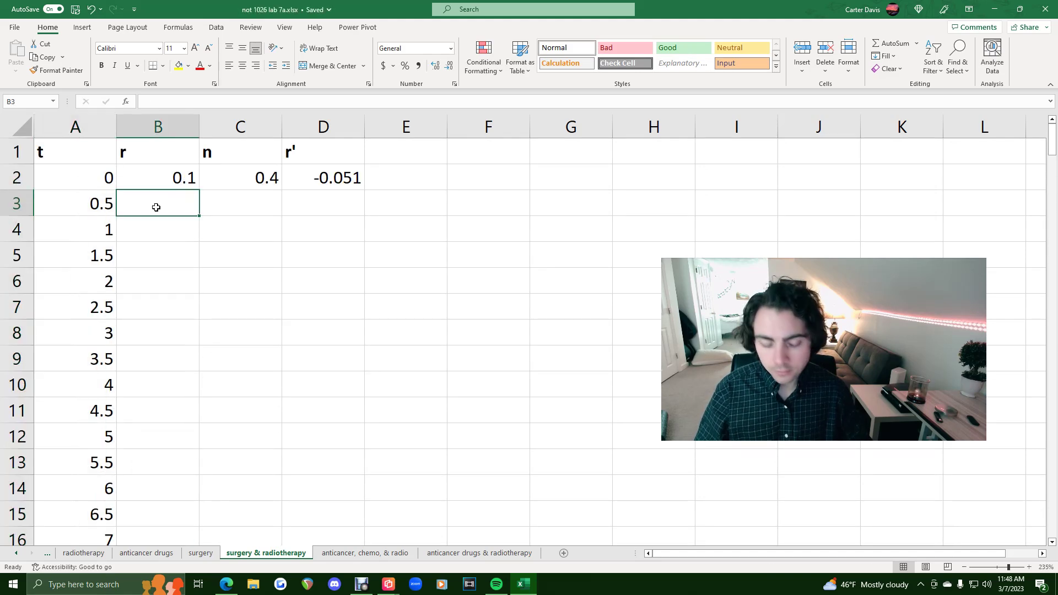
text(=)
click(164, 180)
text(+0.5)
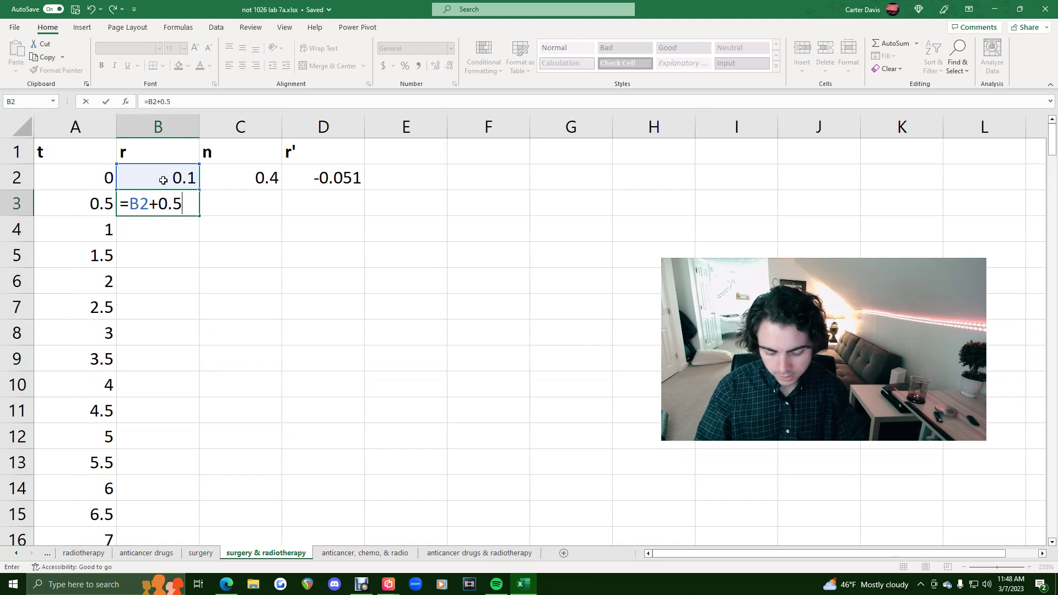
text(*)
click(294, 182)
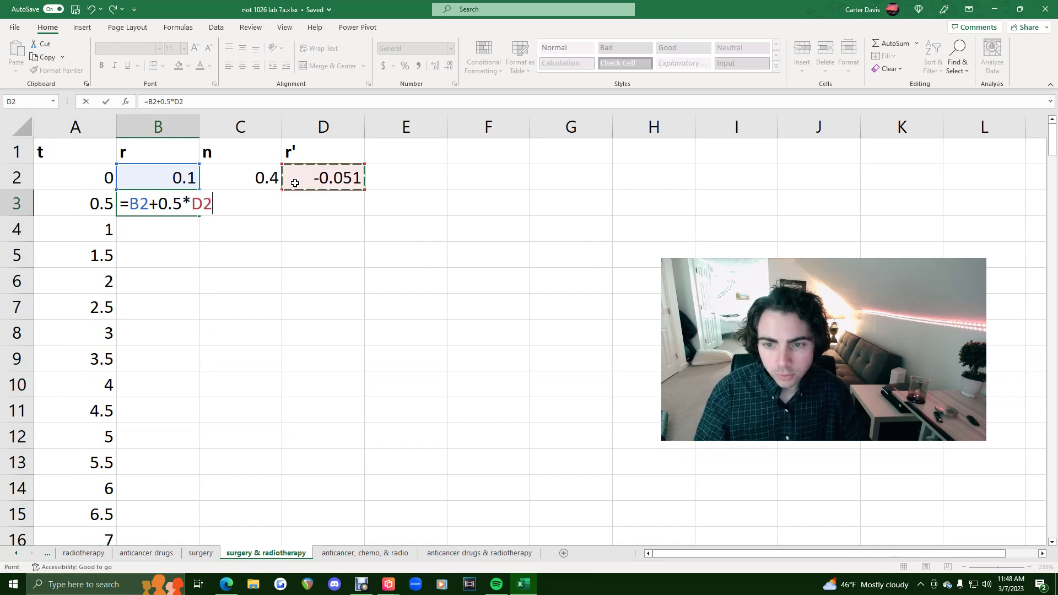
key(Return)
key(Up)
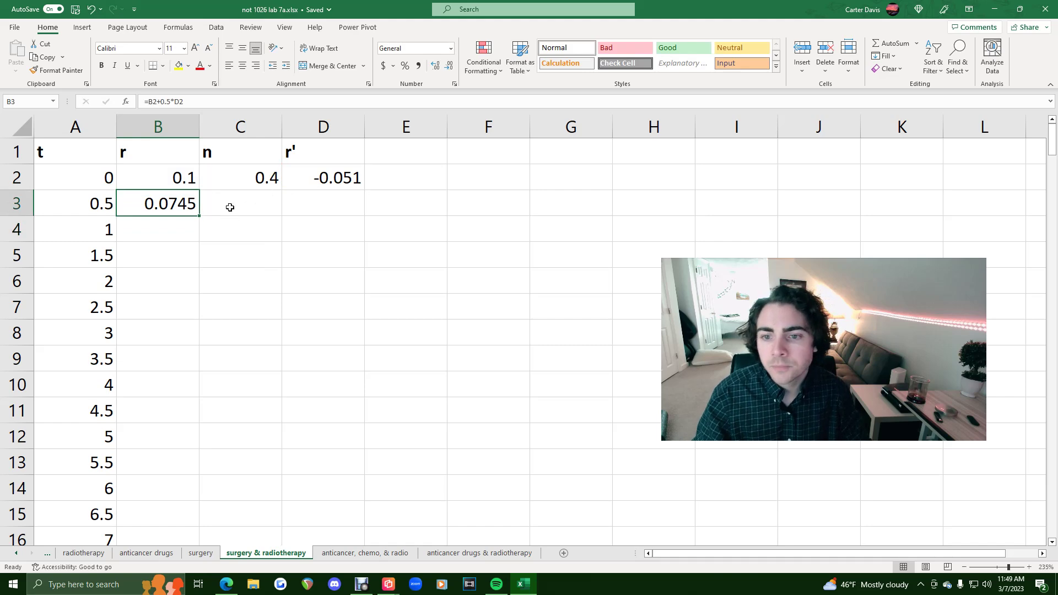
Step: Fill the n and r' formulas into row 3, and extend the r, n and r' formulas down to row 27
drag(267, 172, 362, 212)
drag(165, 204, 342, 500)
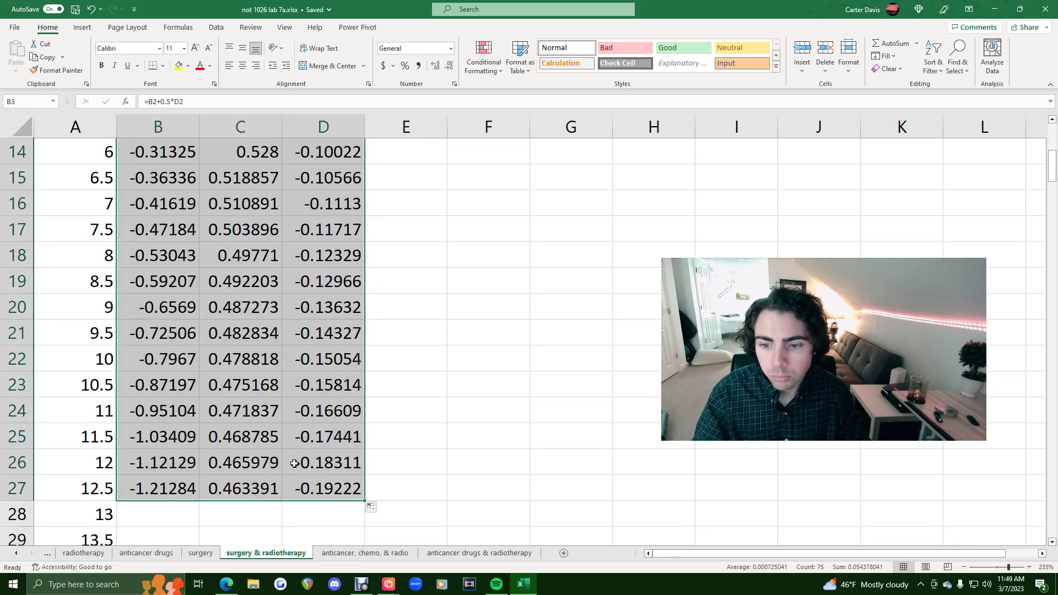
scroll(253, 369, up, 5)
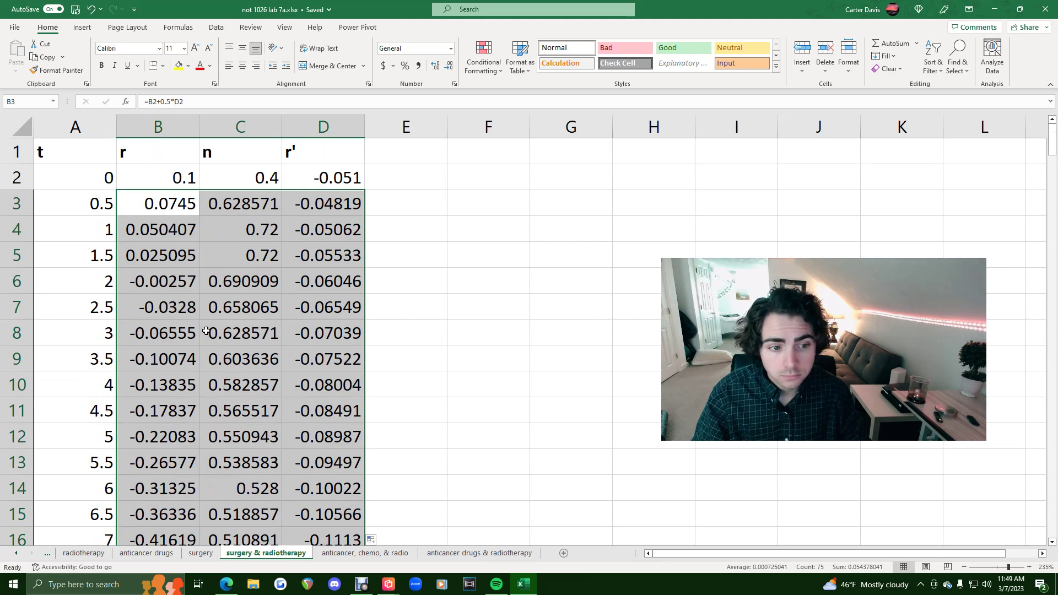
Step: Examine the r values in column B to find the time at which the radius drops below zero
scroll(223, 312, down, 6)
scroll(340, 371, up, 6)
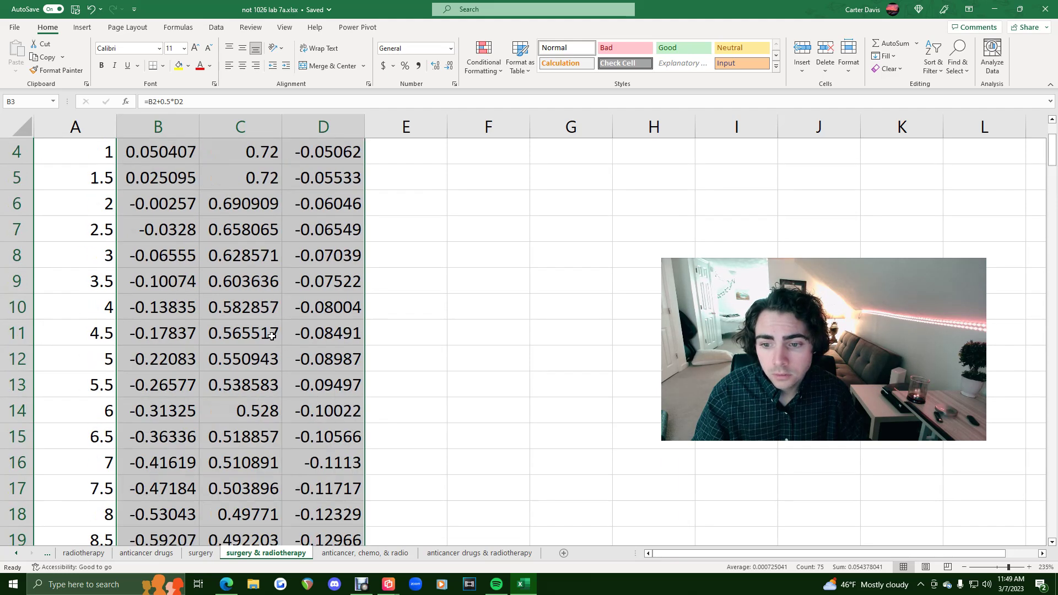
click(174, 209)
click(173, 177)
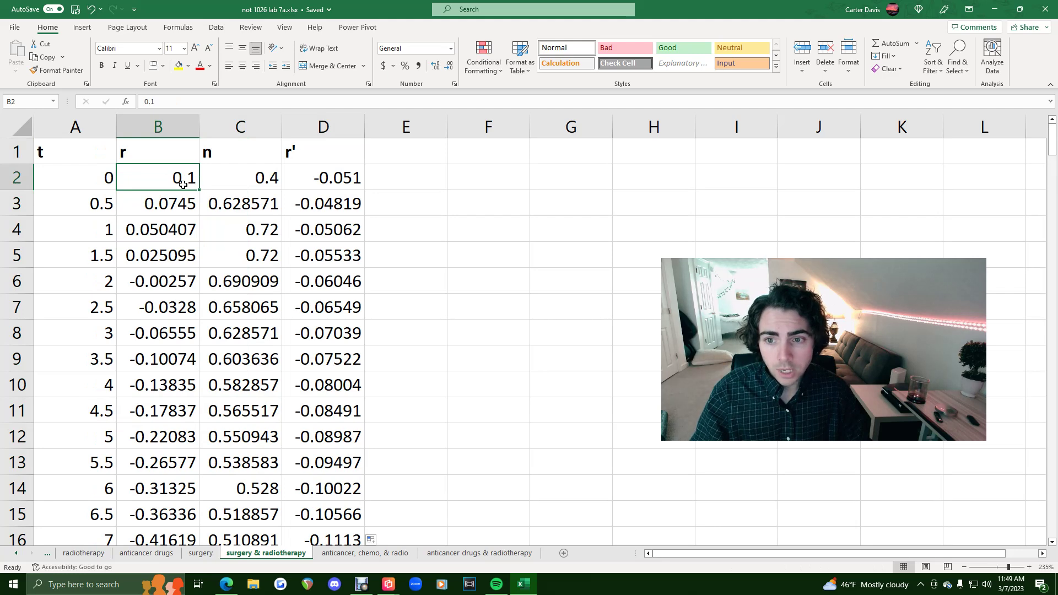
click(161, 287)
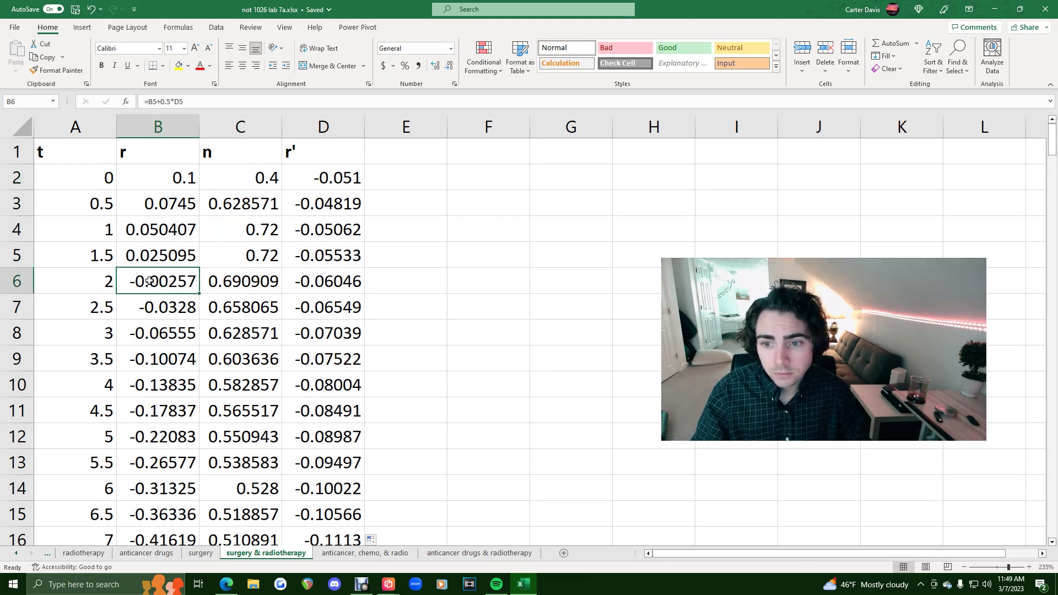
click(150, 256)
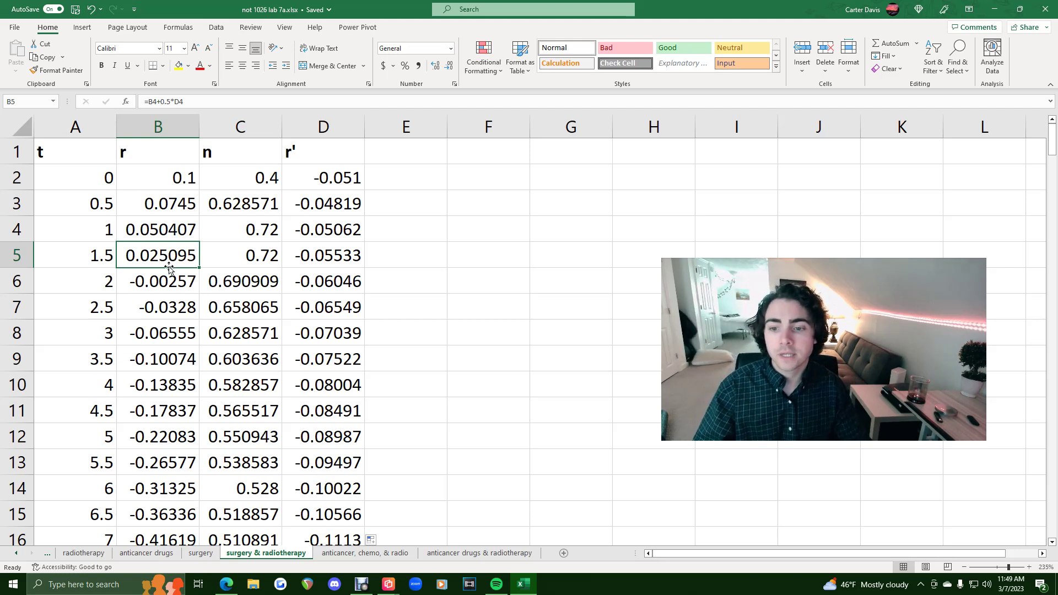
click(143, 285)
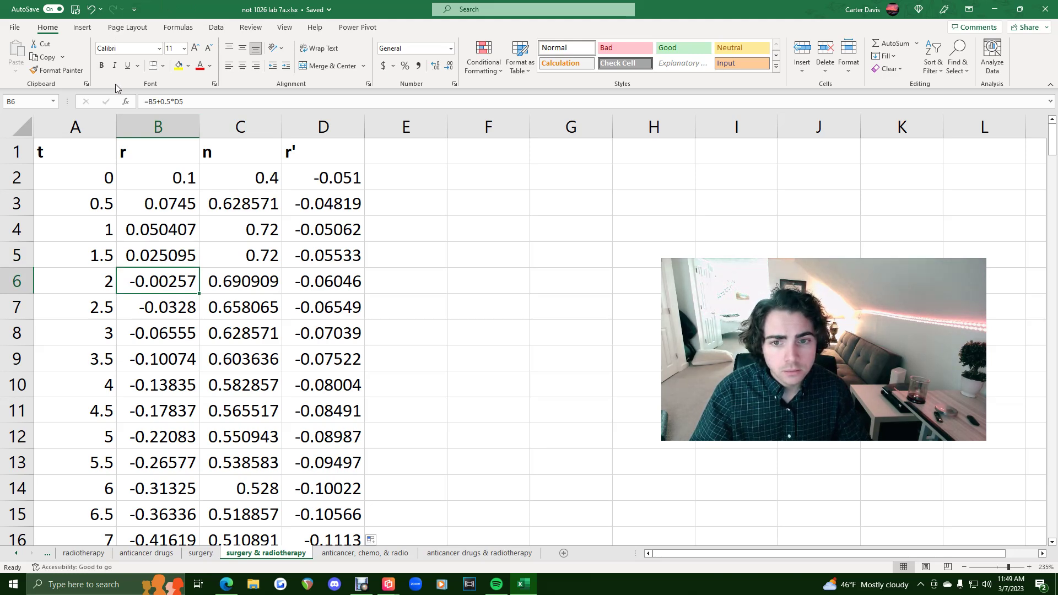
Step: Recheck the initial r in B2 and compare the D2 formula with the one on the radiotherapy sheet
click(310, 185)
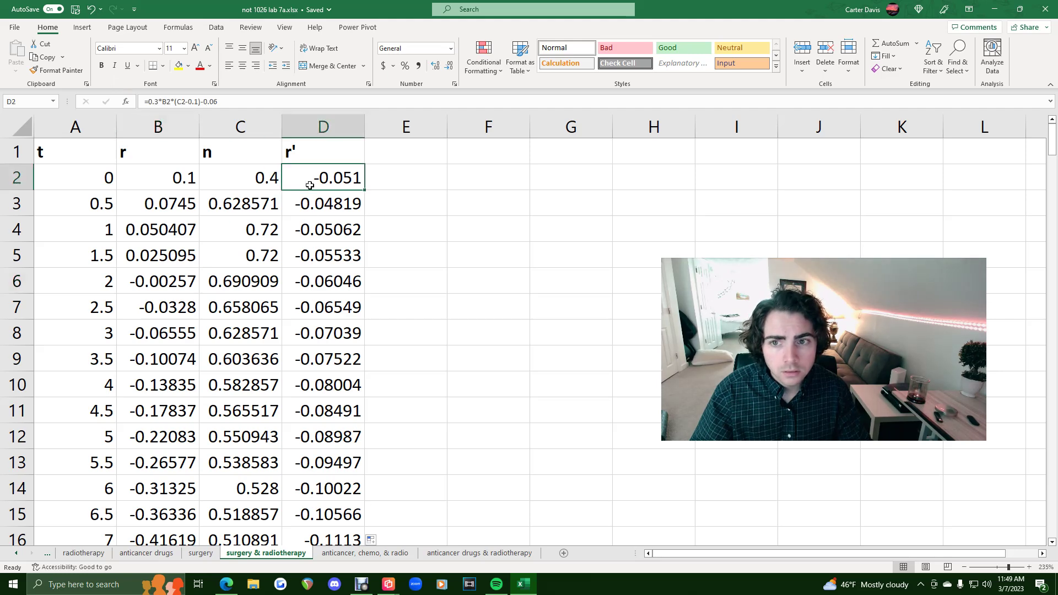
click(162, 179)
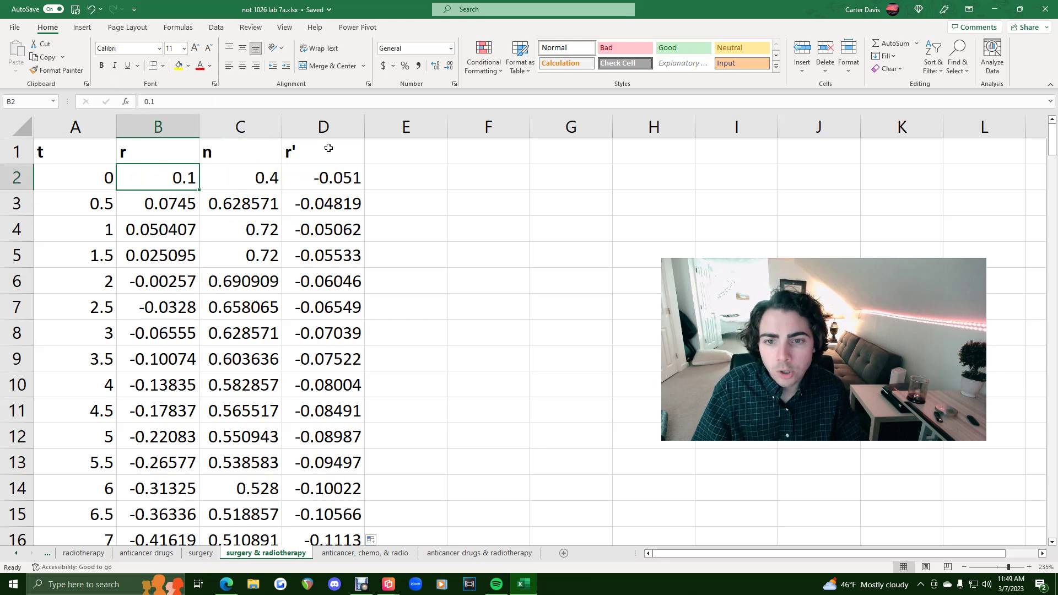
click(334, 183)
click(205, 101)
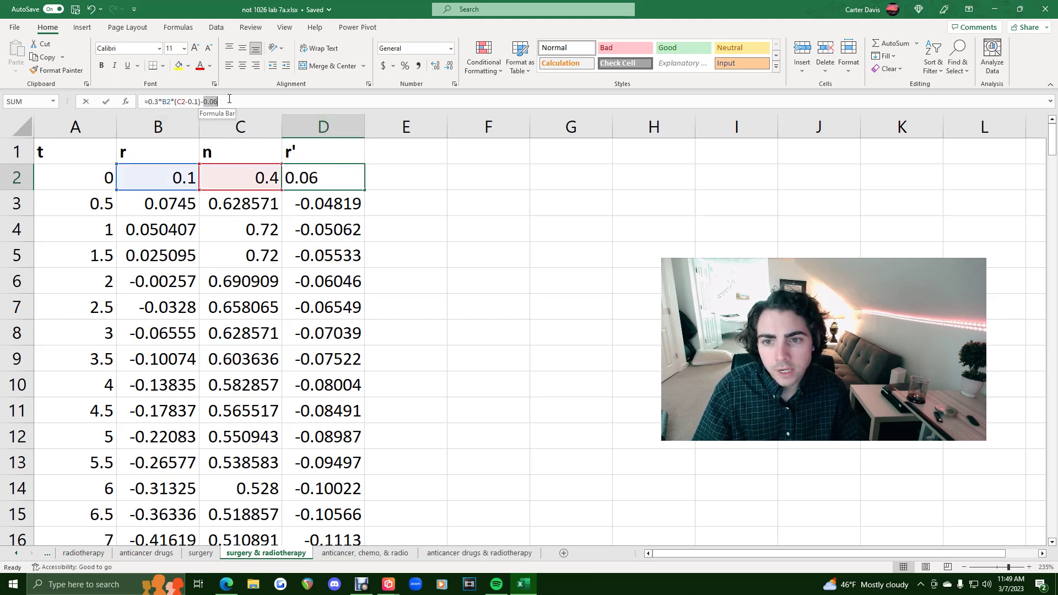
key(ctrl+Page_Up)
key(ctrl+Page_Up)
key(ctrl+Page_Up)
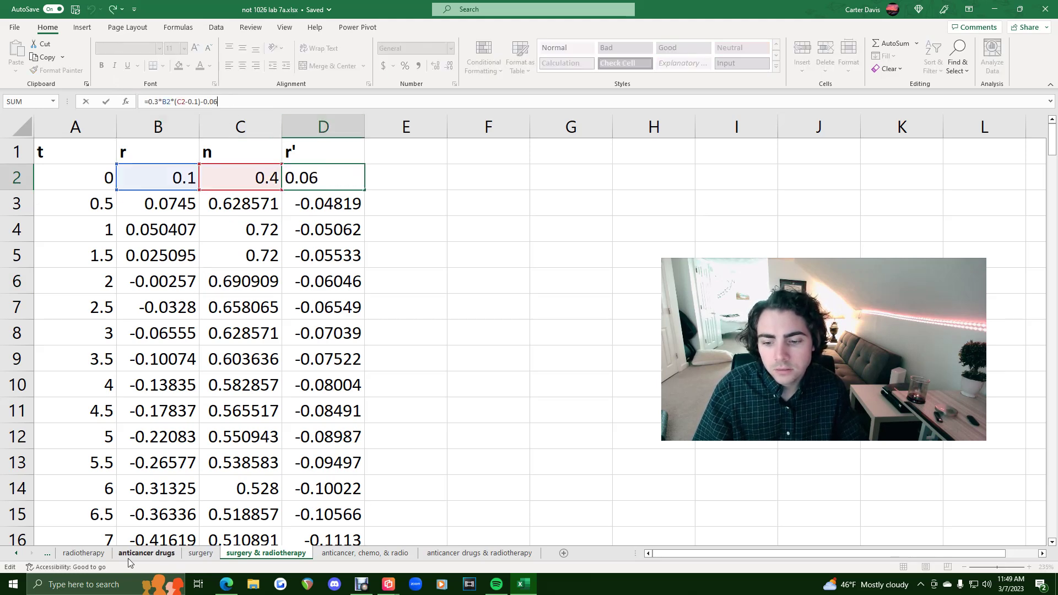
key(Return)
click(328, 184)
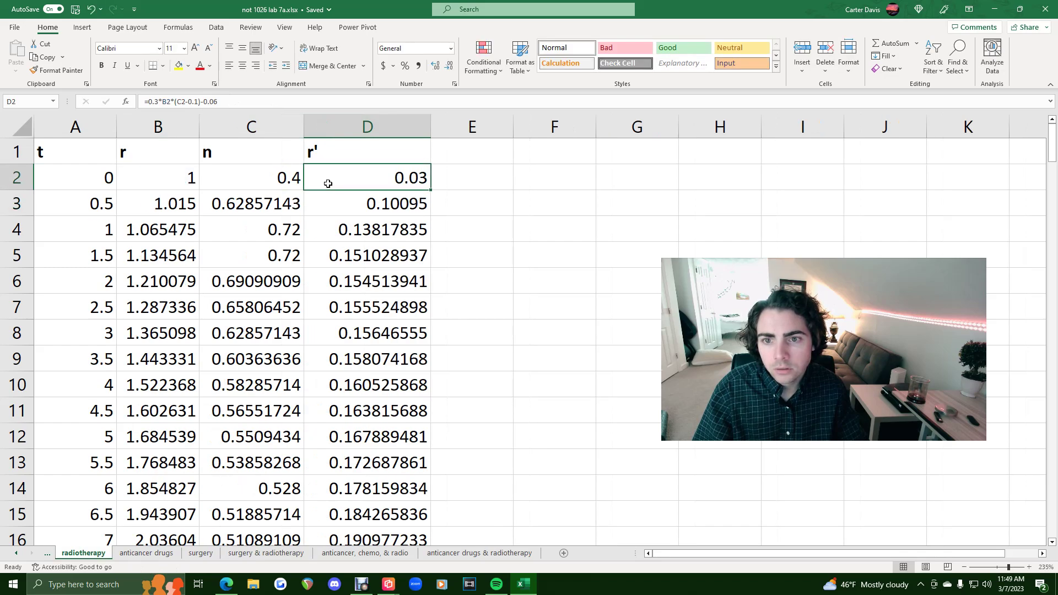
key(ctrl+Page_Down)
key(ctrl+Page_Down)
key(ctrl+Page_Down)
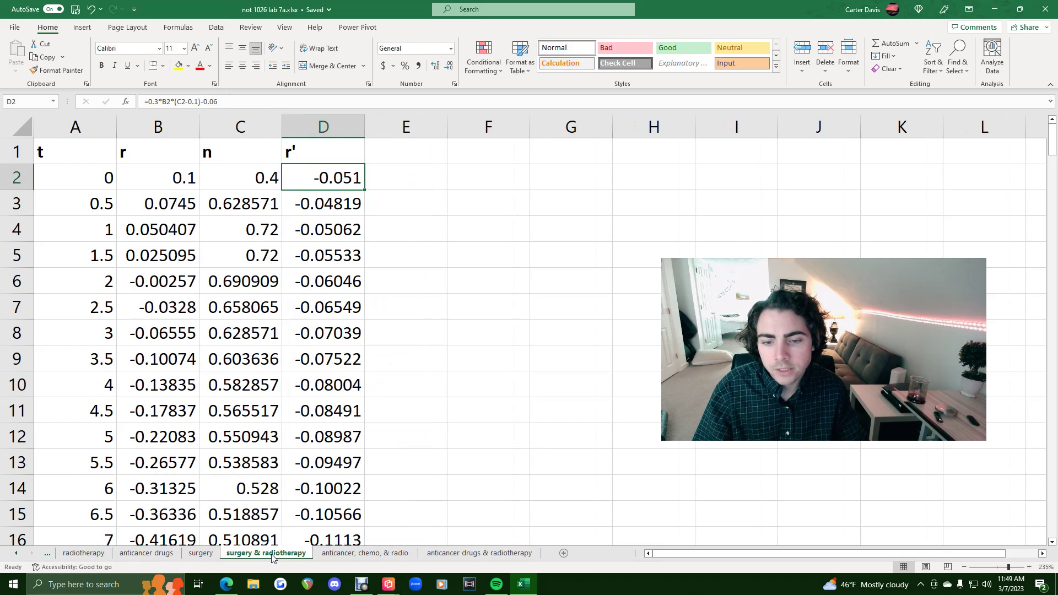
Step: Highlight A6:B6, the row for t = 2, in yellow on the surgery & radiotherapy sheet
click(146, 219)
click(169, 177)
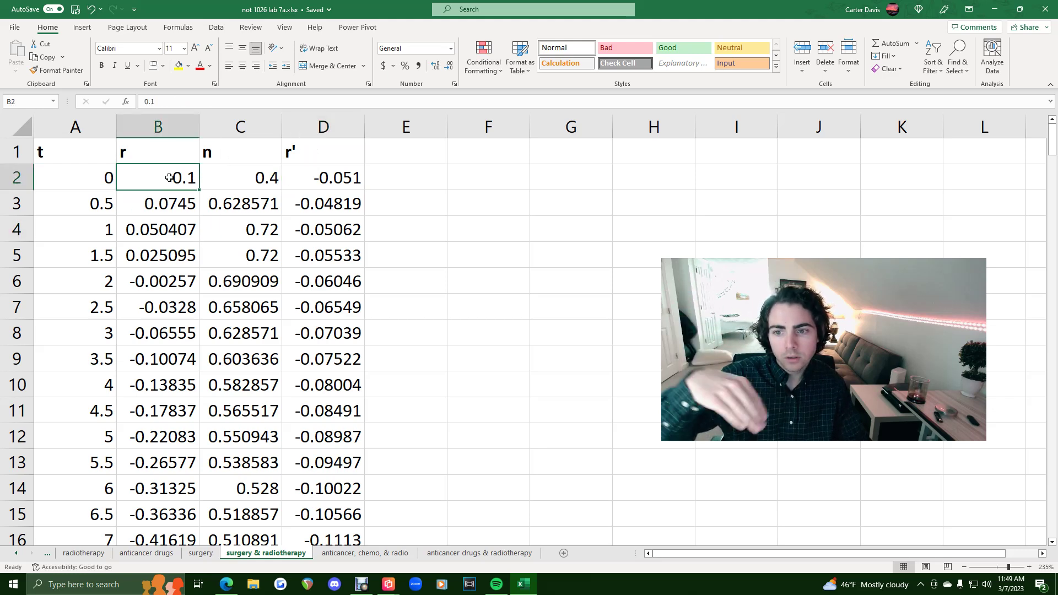
drag(96, 288, 136, 285)
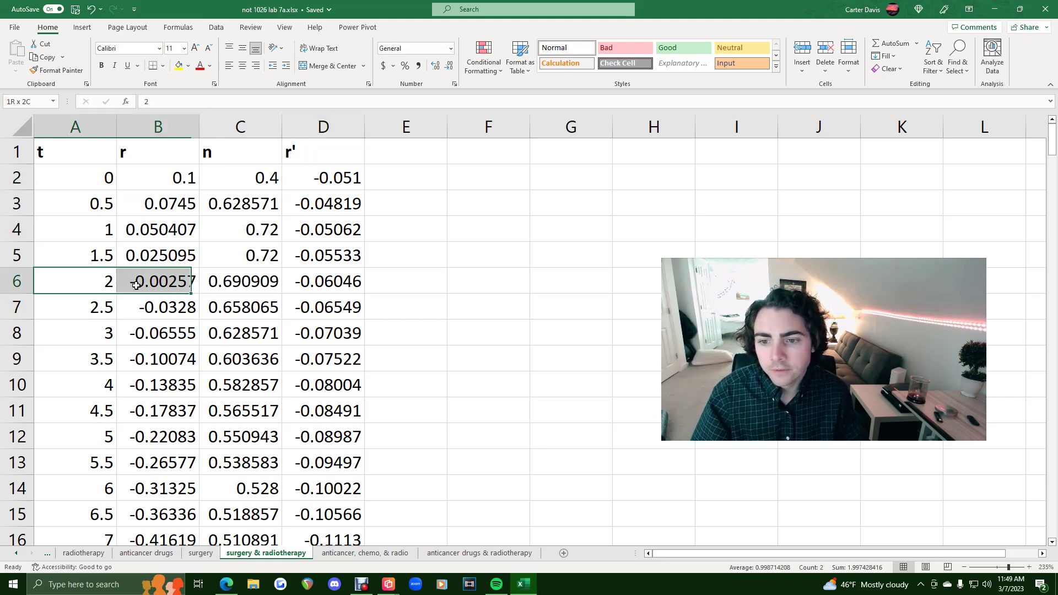
key(alt+h)
key(h)
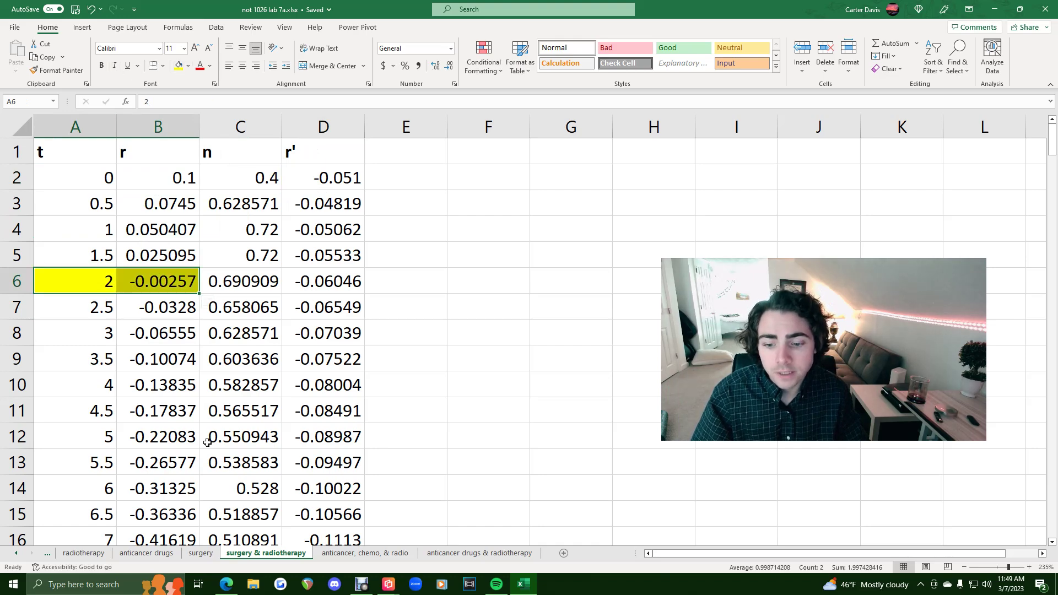
Step: Switch to the Lab 7b PDF in Edge and highlight "when will it be extinguished?" in question 1
click(226, 584)
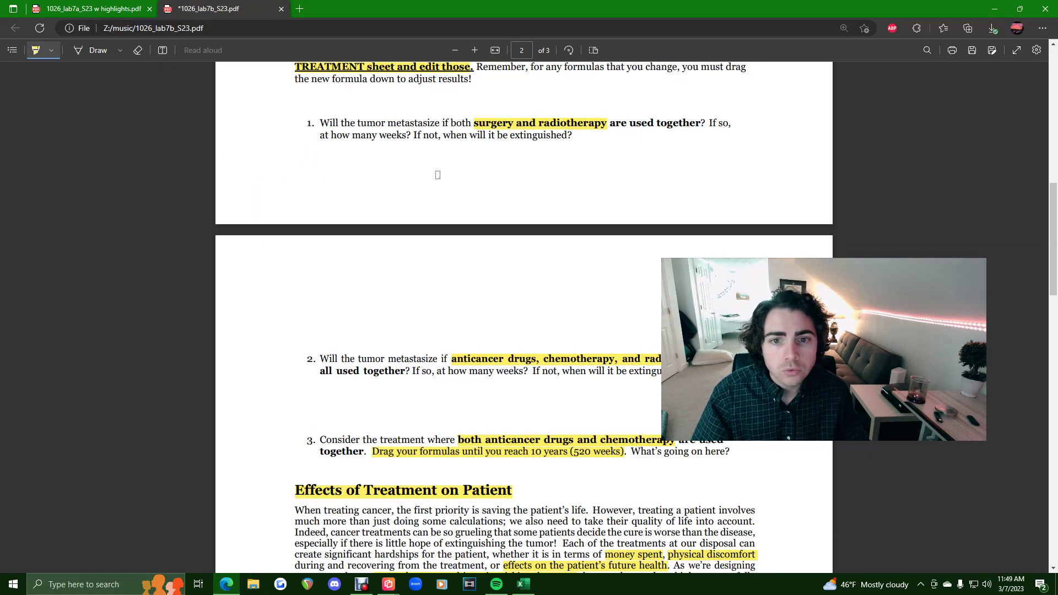
scroll(437, 175, up, 2)
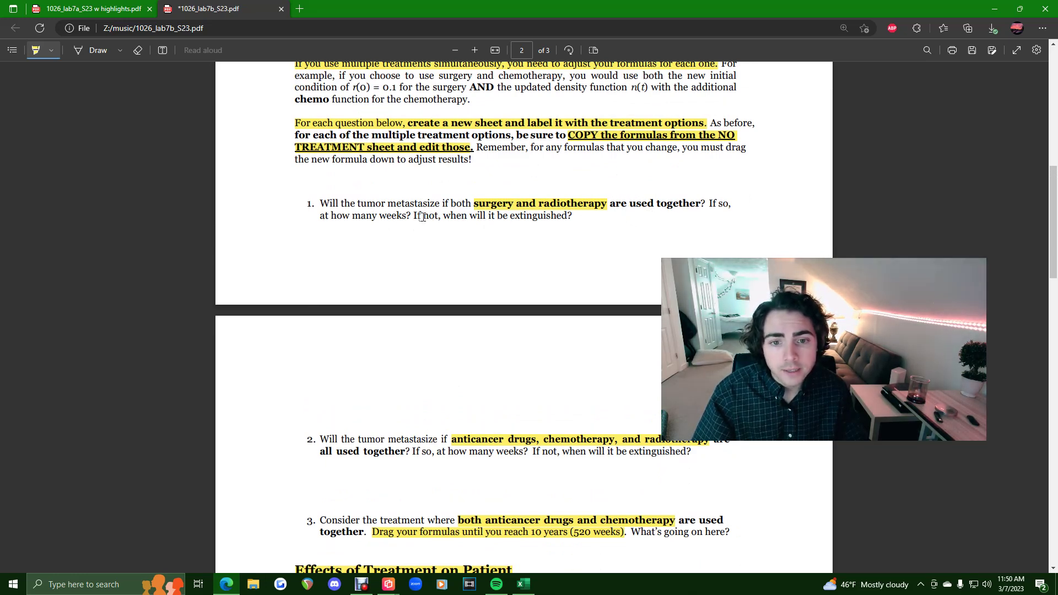
drag(433, 216, 576, 217)
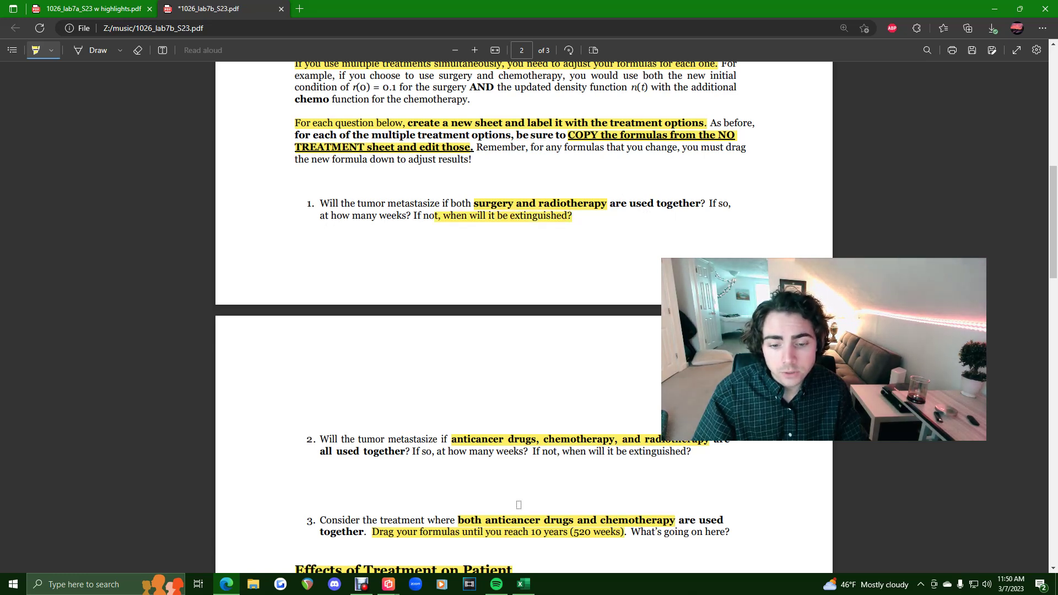
Step: Check question 2 in the Lab 7b PDF for the treatments to combine, returning to the blank anticancer, chemo, & radio sheet in Excel
click(523, 585)
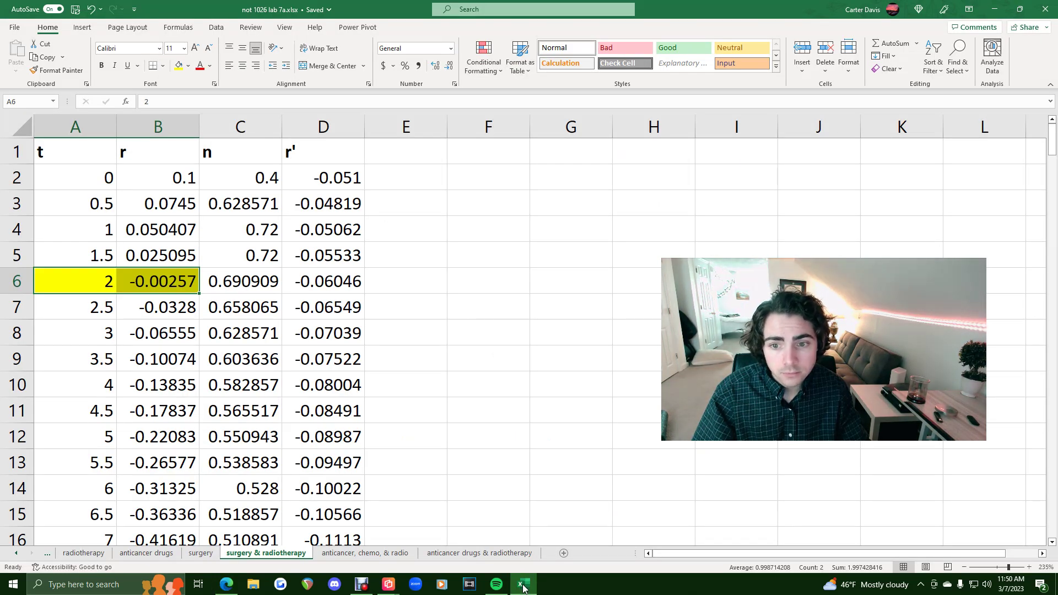
click(351, 554)
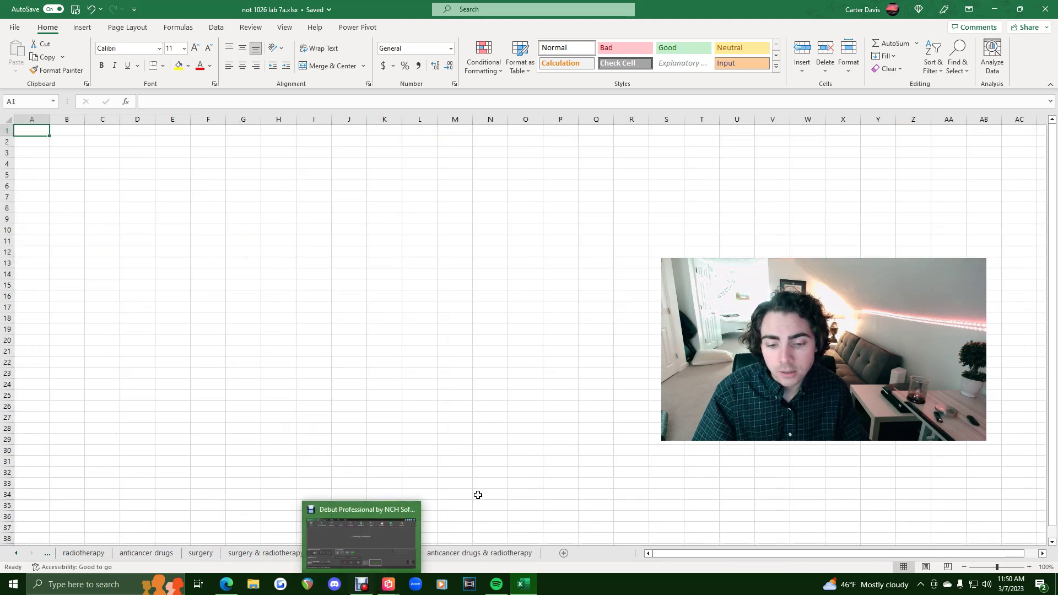
click(228, 585)
scroll(517, 213, down, 5)
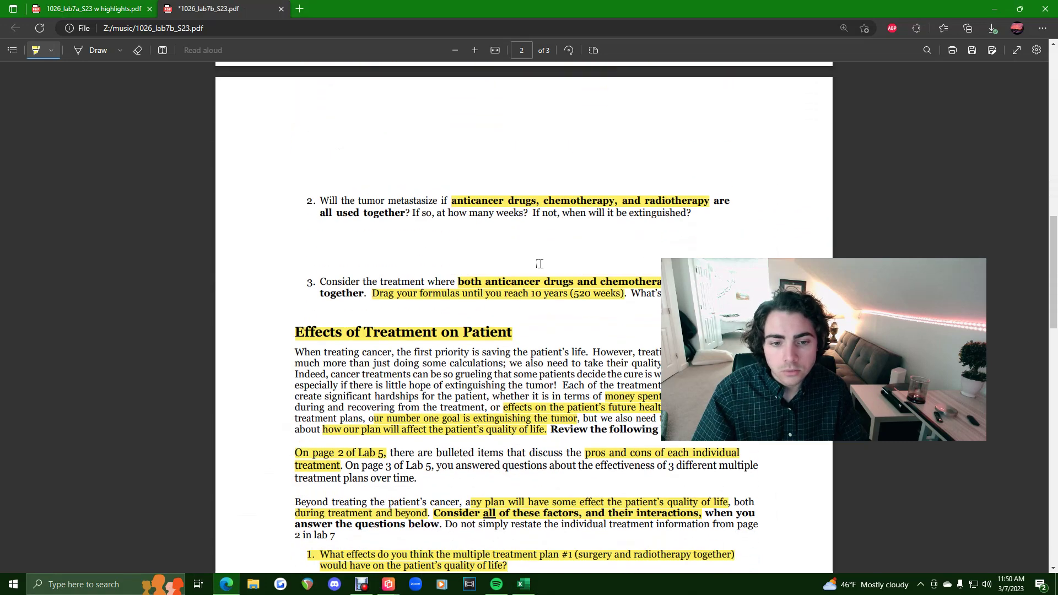
click(523, 584)
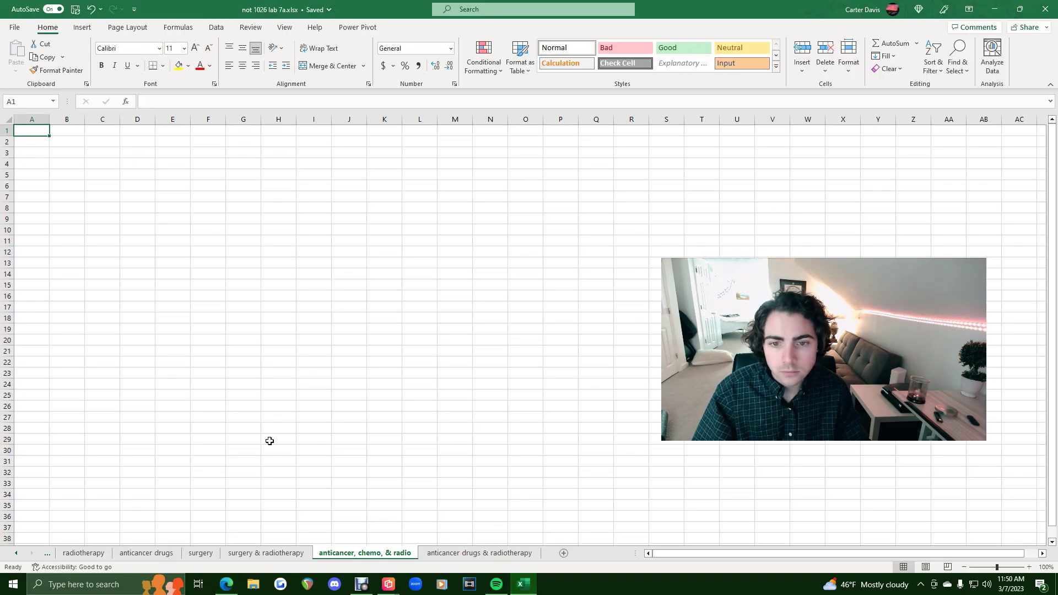
Step: Copy A1:D2 from the anticancer drugs sheet into A1 of the anticancer, chemo, & radio sheet
click(146, 552)
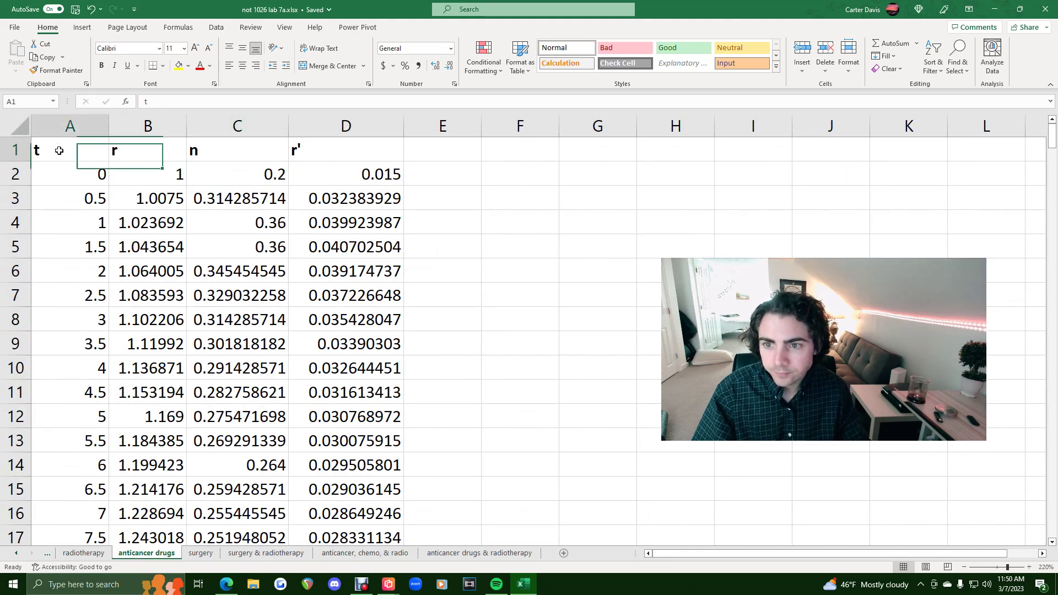
drag(59, 151, 347, 165)
key(ctrl+c)
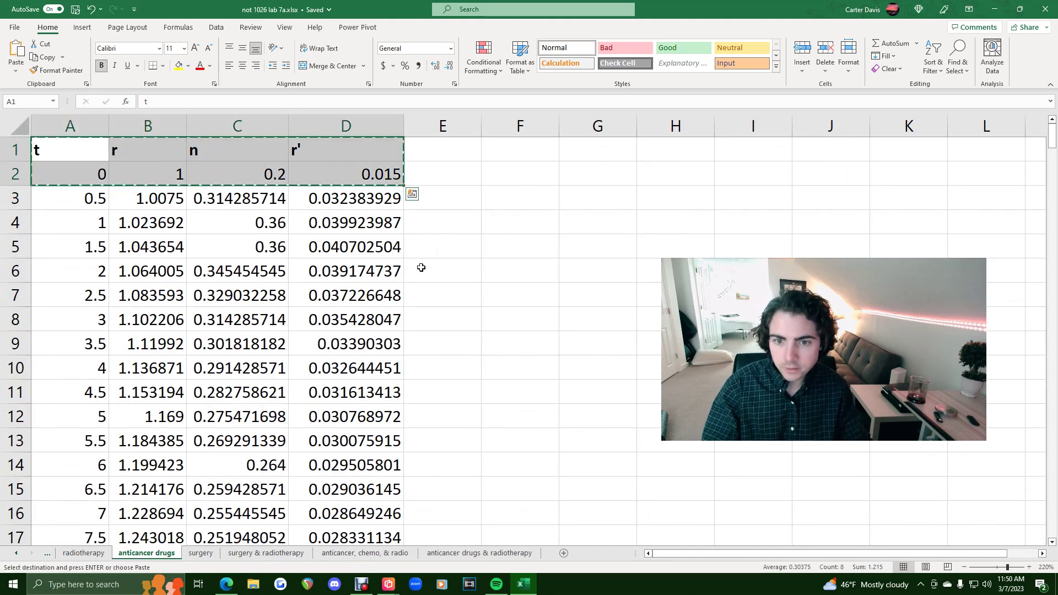
click(365, 553)
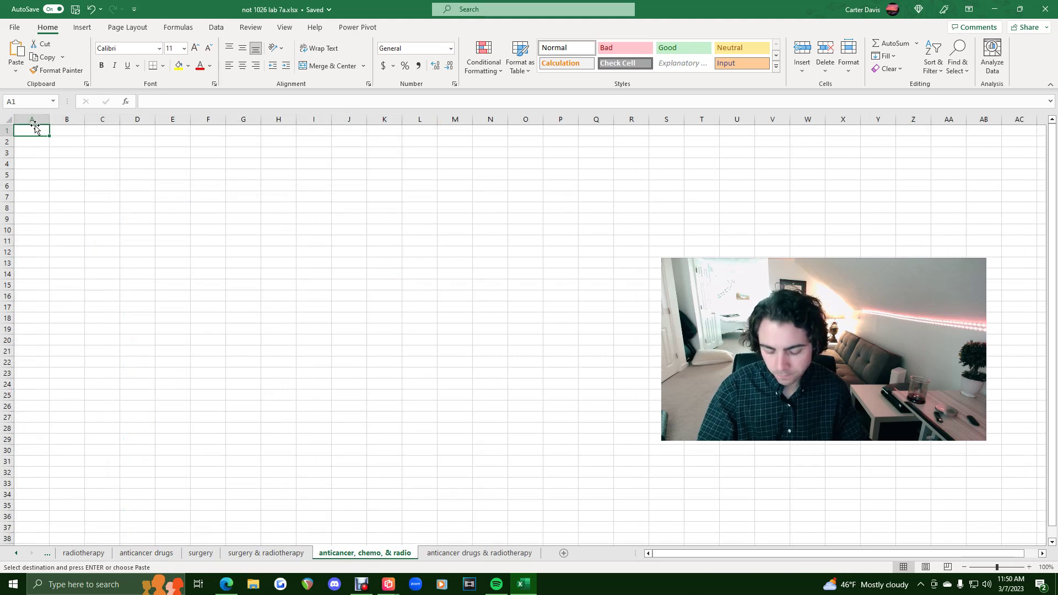
key(ctrl+v)
ctrl+scroll(110, 185, up, 8)
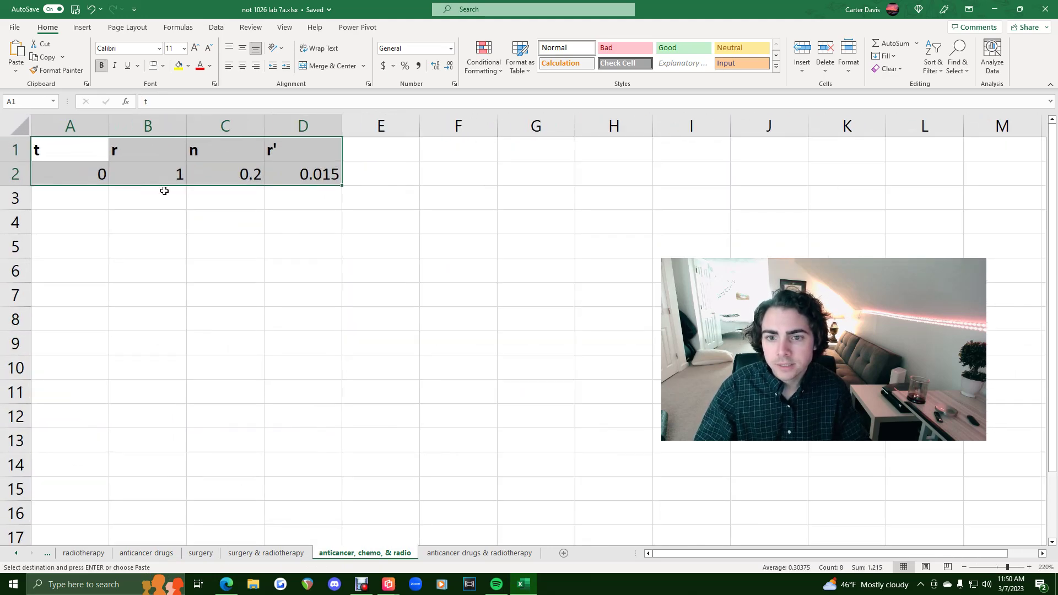
Step: Examine the copied n and r' formulas in C2 and D2 to see which parts need the chemotherapy and radiotherapy adjustments
click(184, 179)
click(242, 179)
click(318, 179)
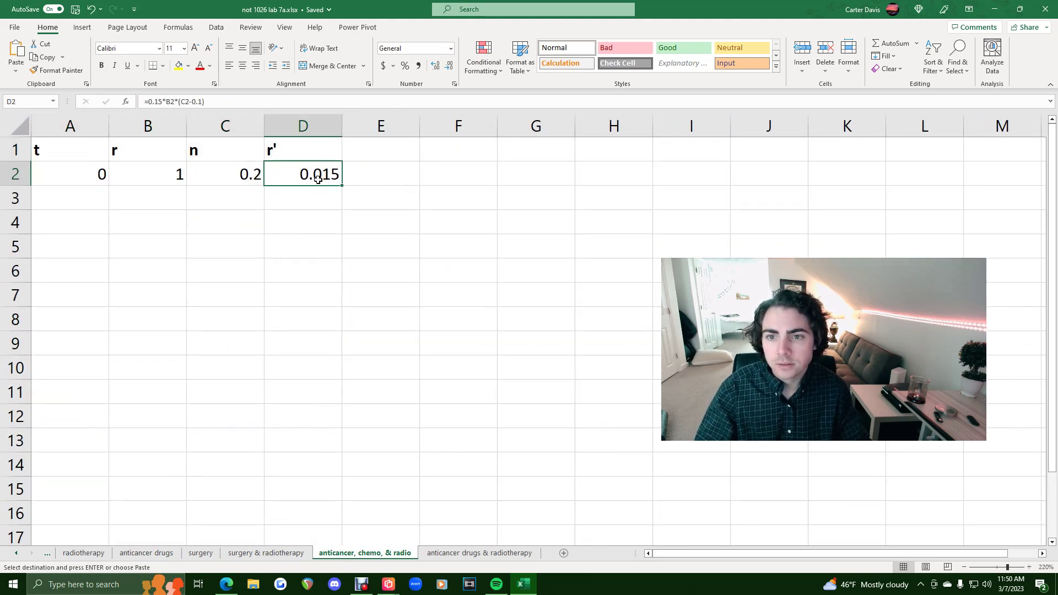
click(243, 176)
click(300, 175)
click(223, 176)
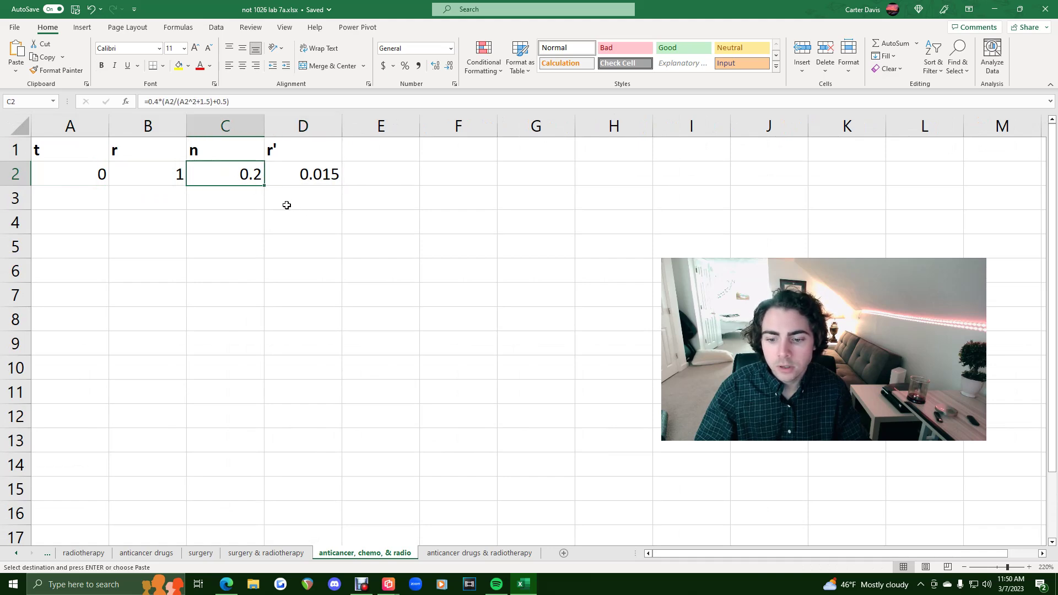
click(280, 175)
click(251, 174)
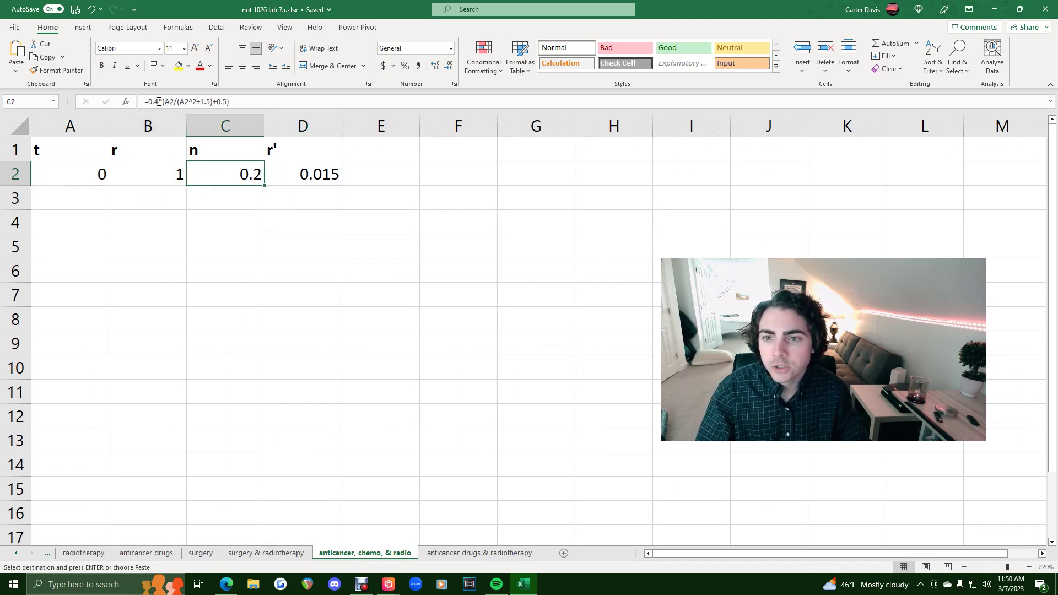
click(283, 172)
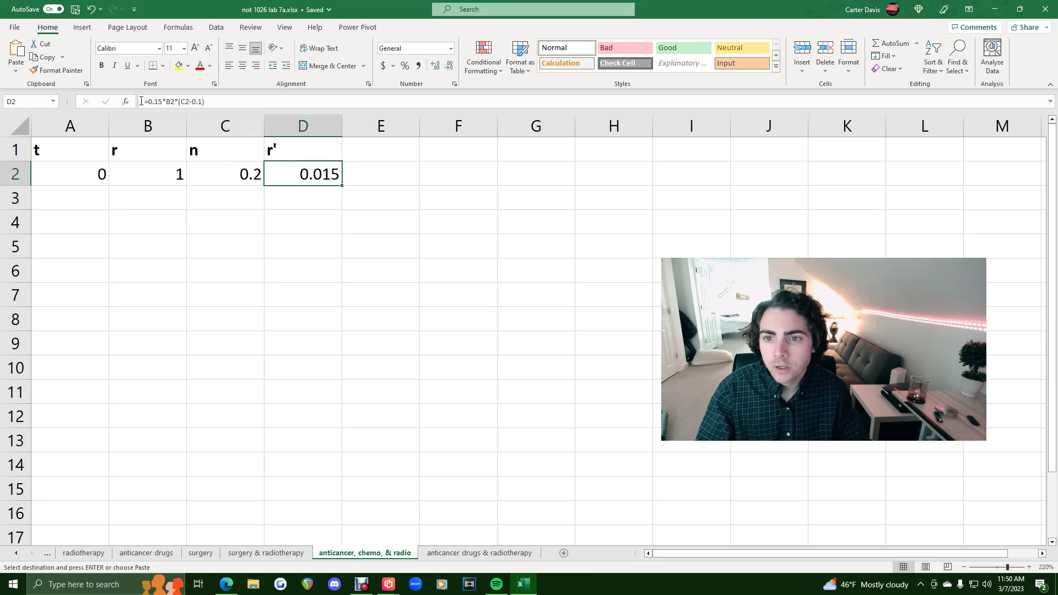
click(217, 171)
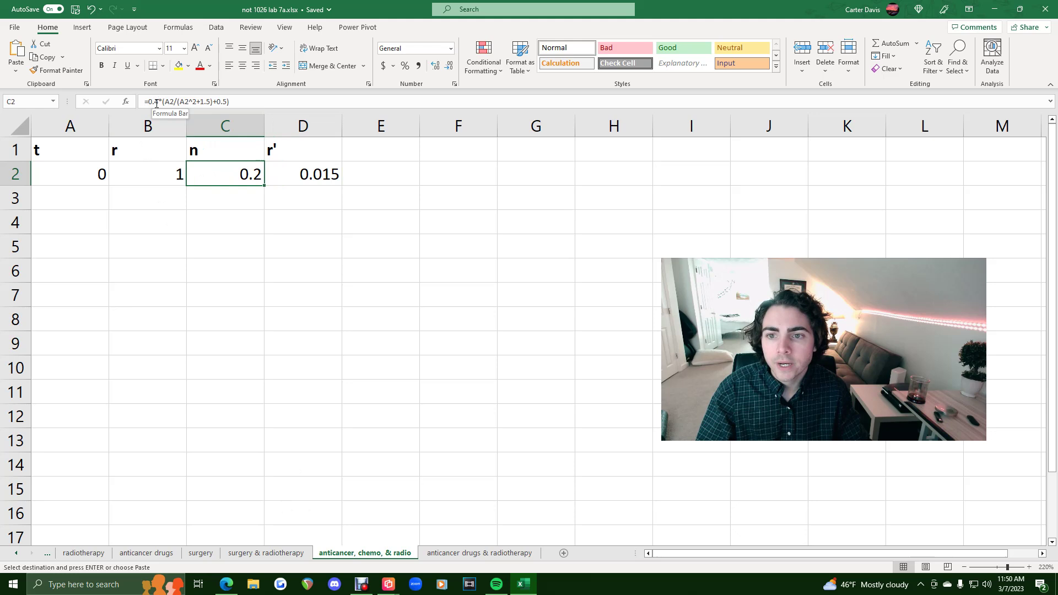
click(279, 172)
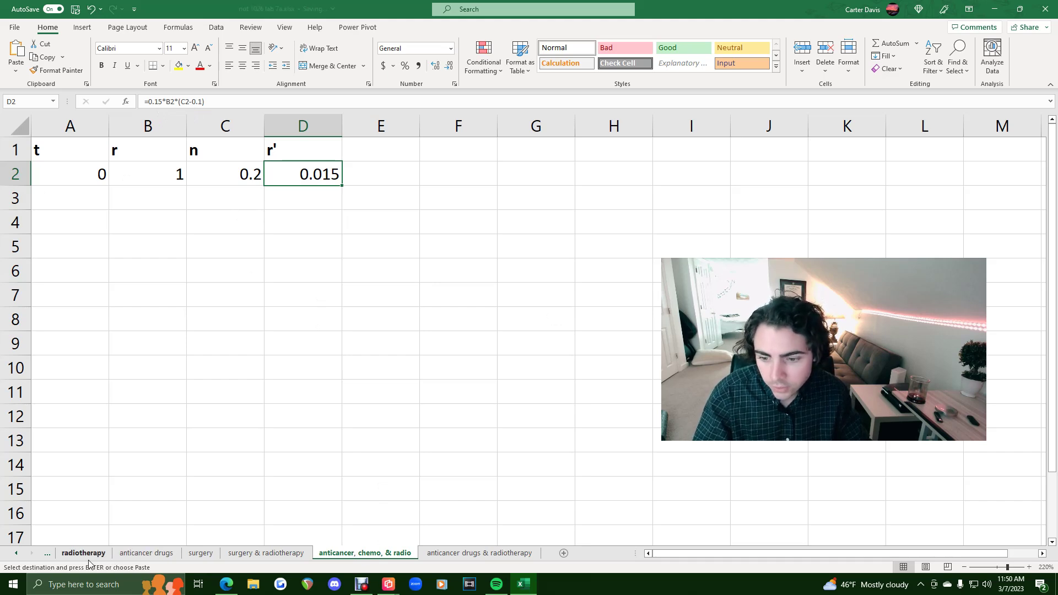
Step: Copy the chemo term -0.3*A2/(A2+1) from C2 on the chemotherapy sheet and insert it after 0.5 in the combined sheet's C2 formula
click(47, 552)
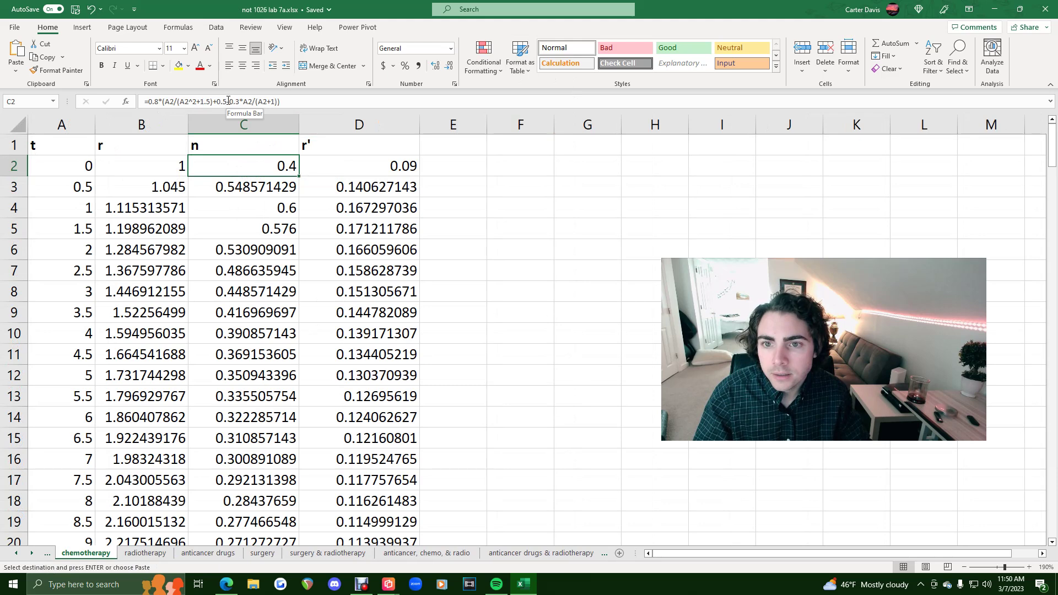
drag(227, 101, 272, 102)
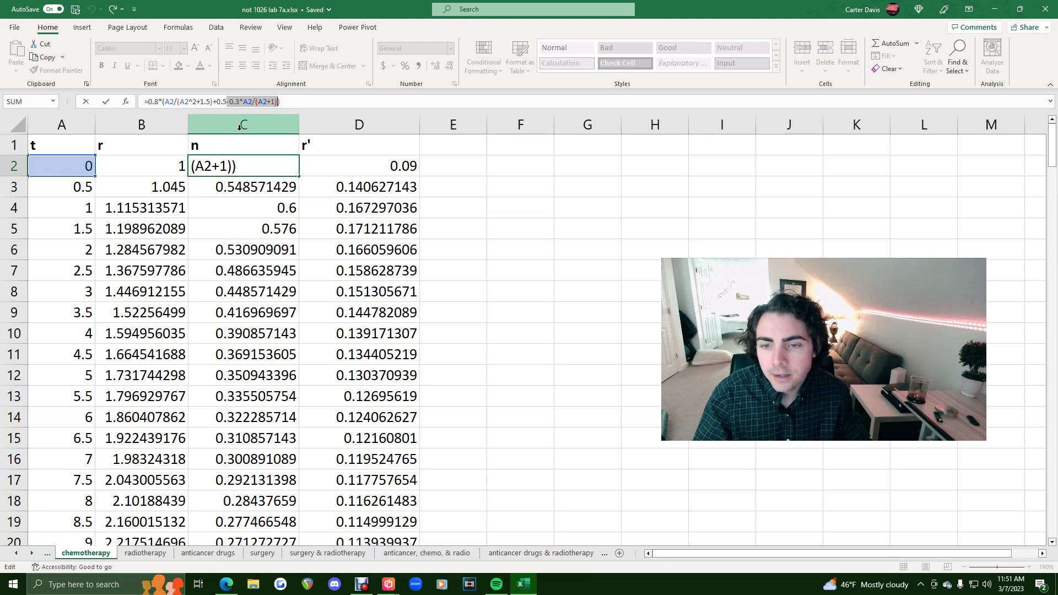
key(ctrl+c)
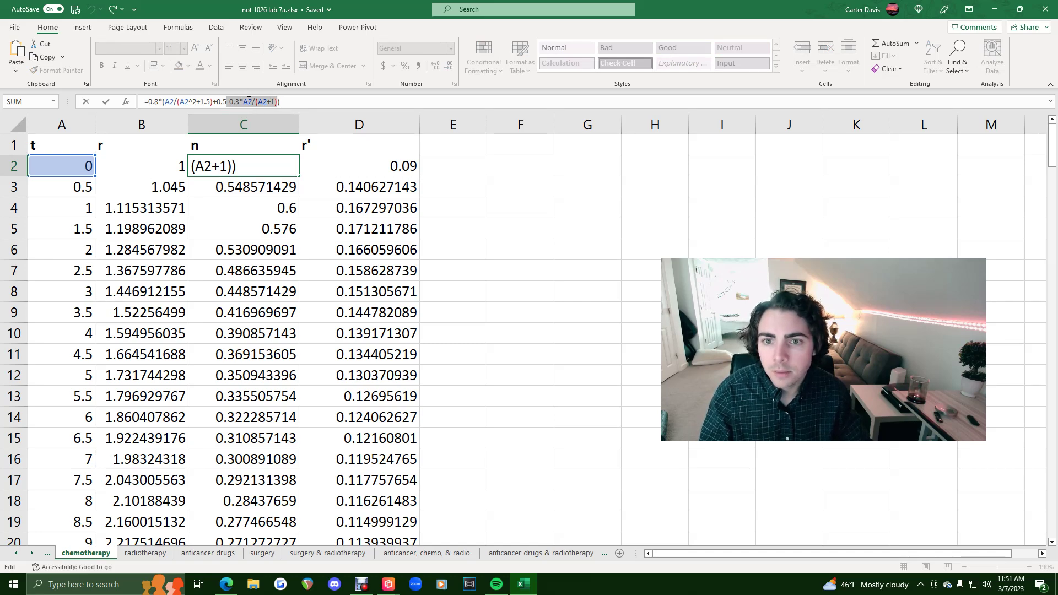
click(422, 559)
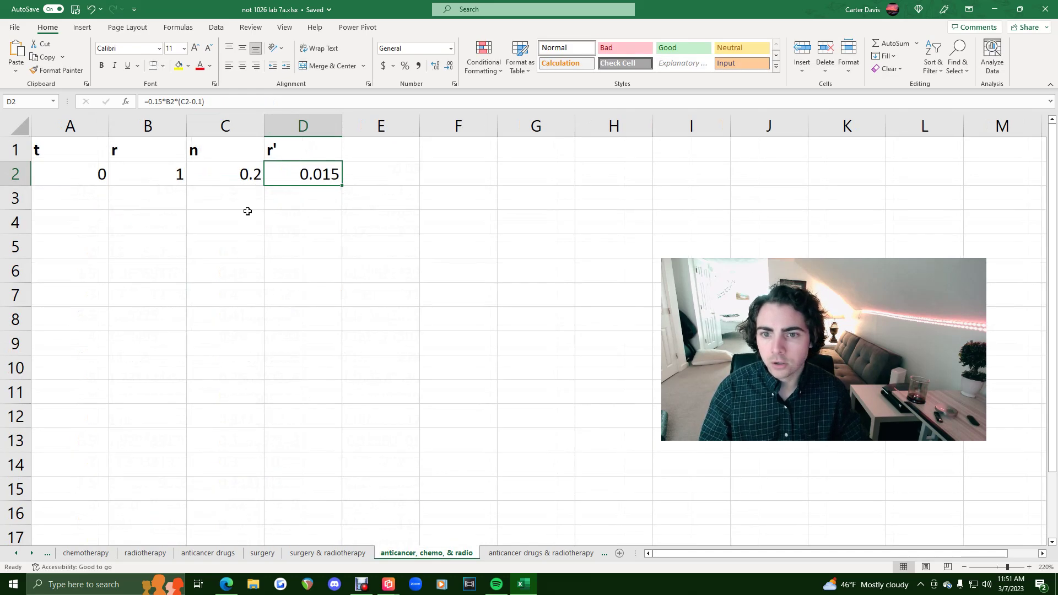
click(223, 165)
click(228, 102)
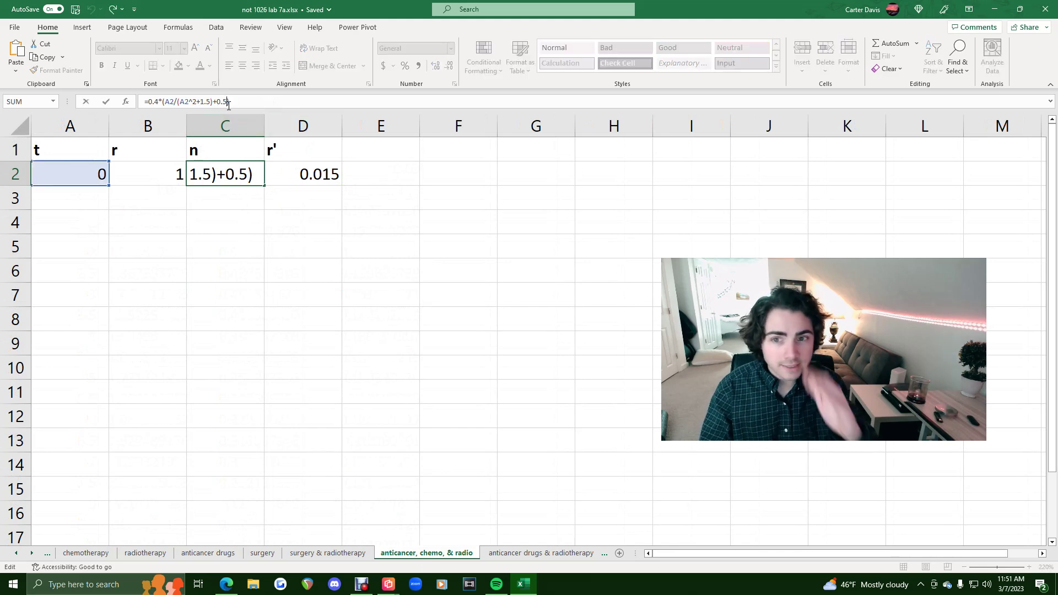
key(Left)
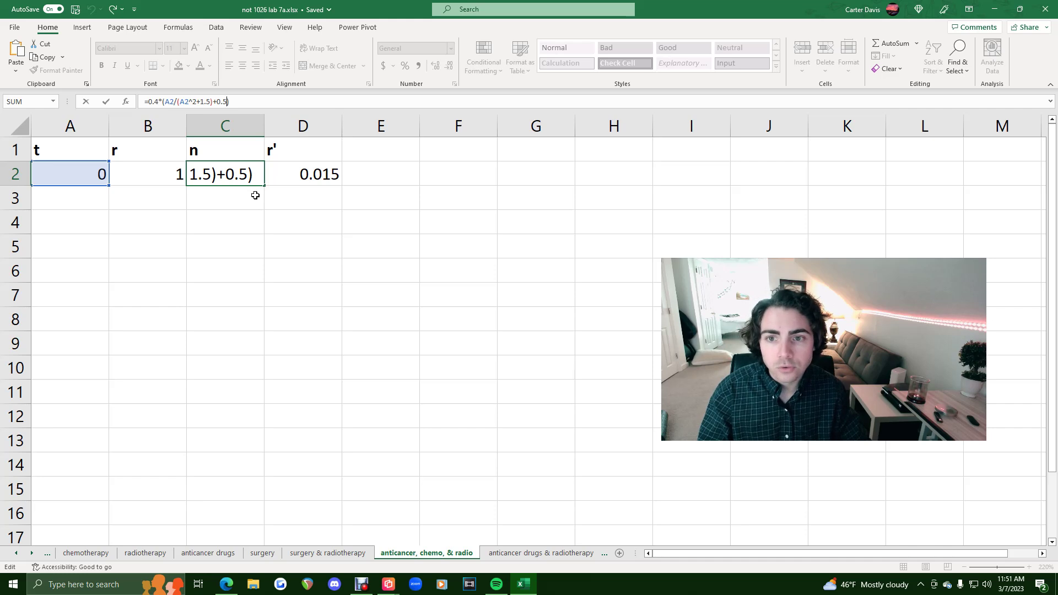
text(-0.3*A2/(A2+1))
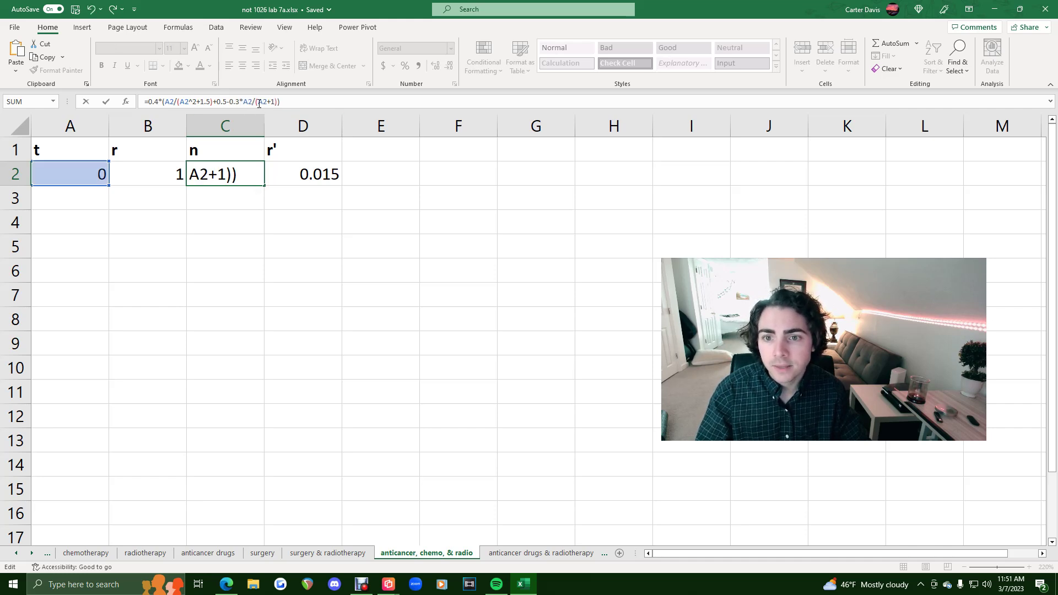
key(Return)
key(Up)
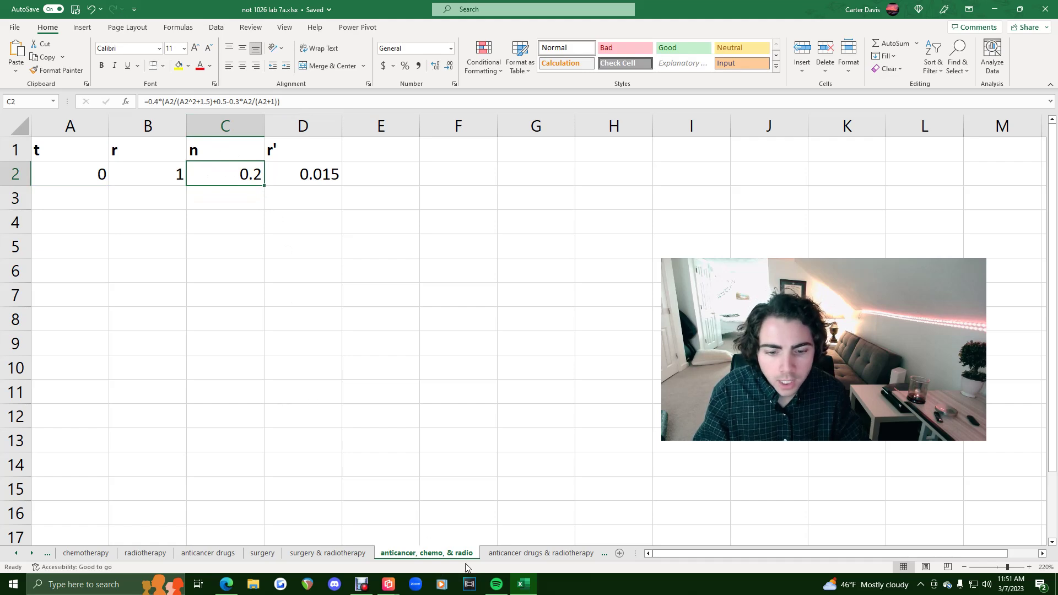
Step: Check the radiotherapy sheet's D2 formula and append -0.06 to the r' formula in D2 of the anticancer, chemo, & radio sheet
click(145, 553)
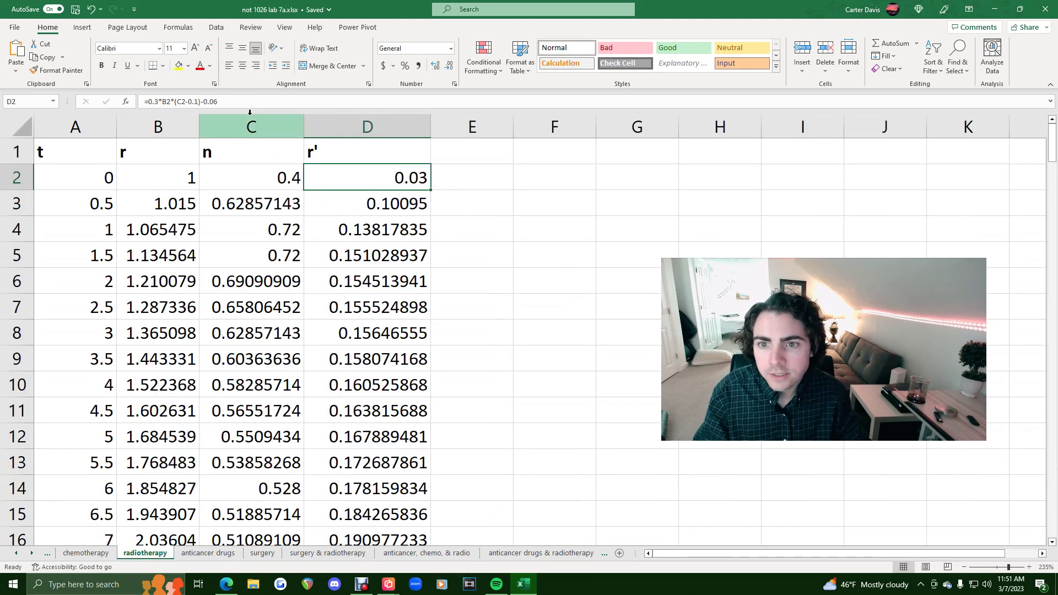
click(227, 105)
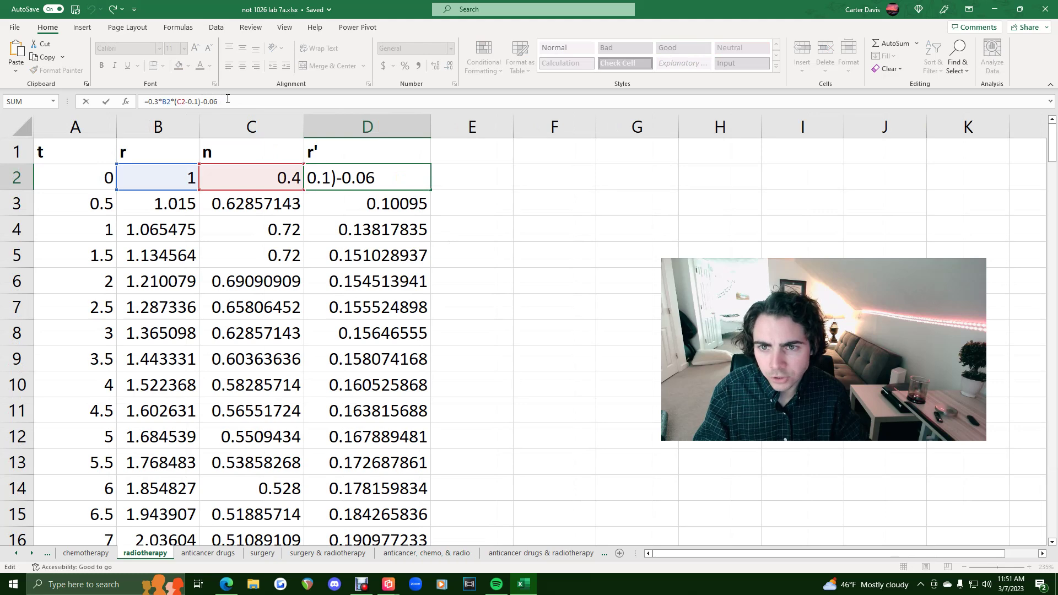
key(Return)
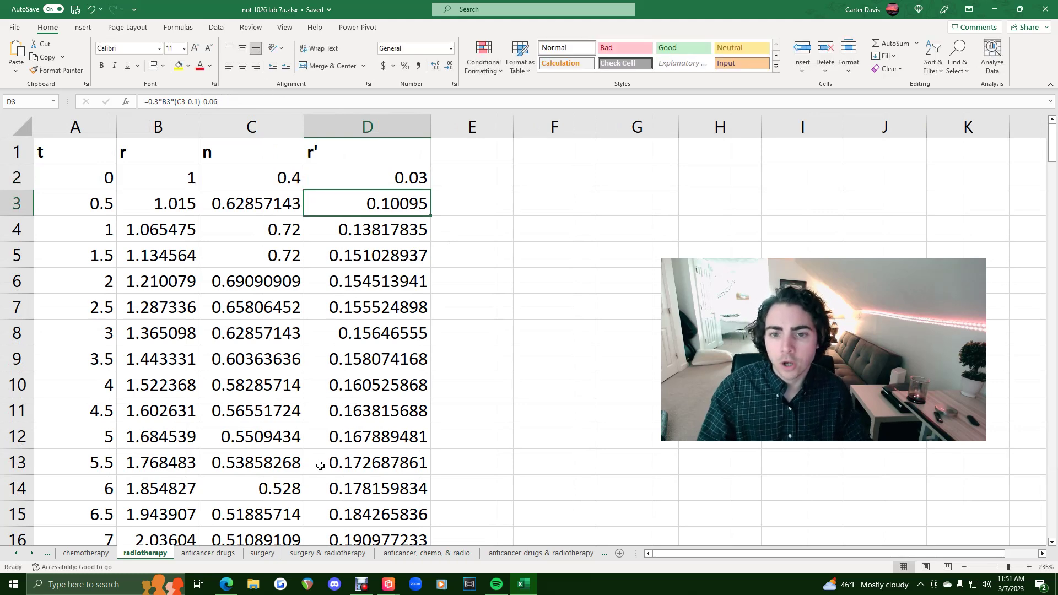
click(426, 553)
click(326, 177)
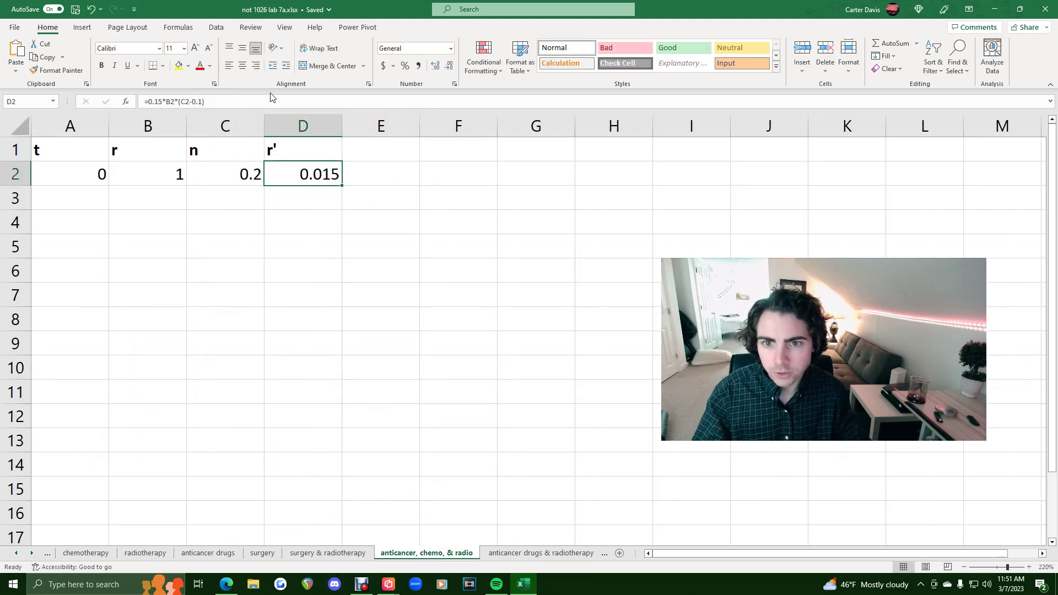
click(239, 98)
text(-0.06)
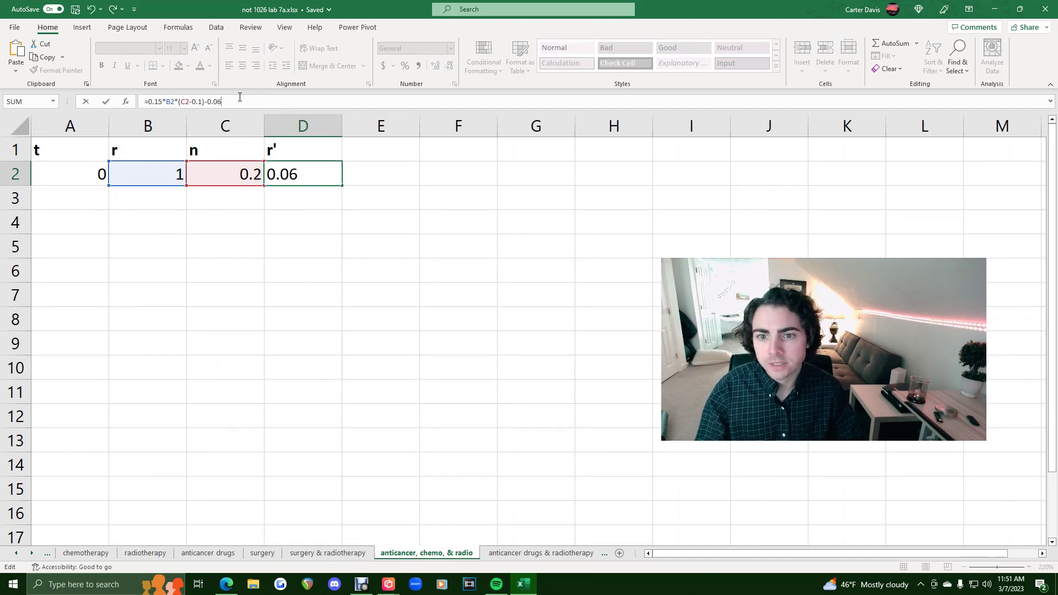
key(Return)
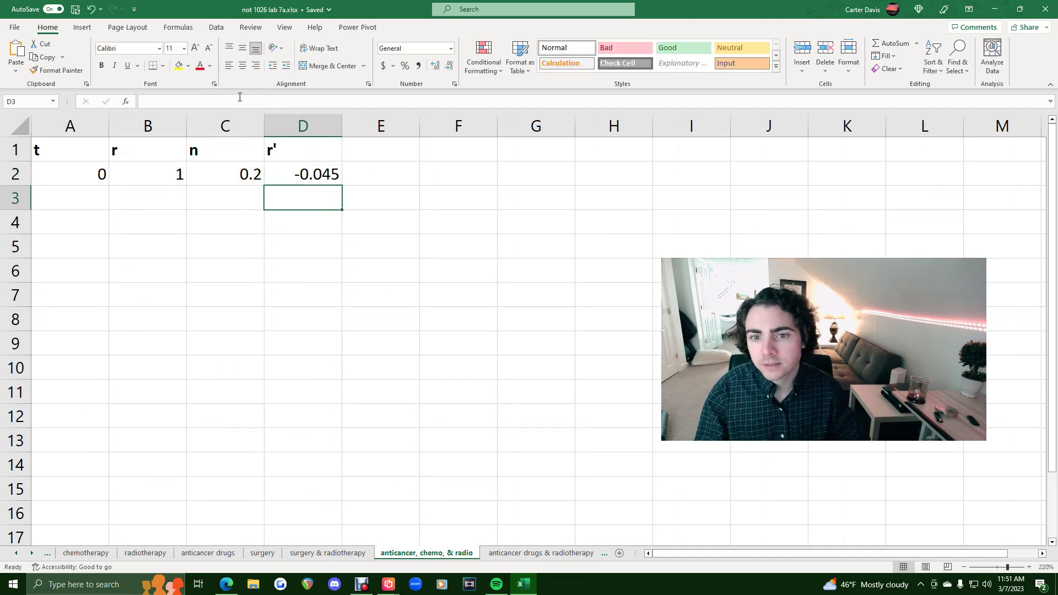
Step: Enter 0.5 in A3 and fill the time series down column A in increments of 0.5
click(56, 204)
text(0)
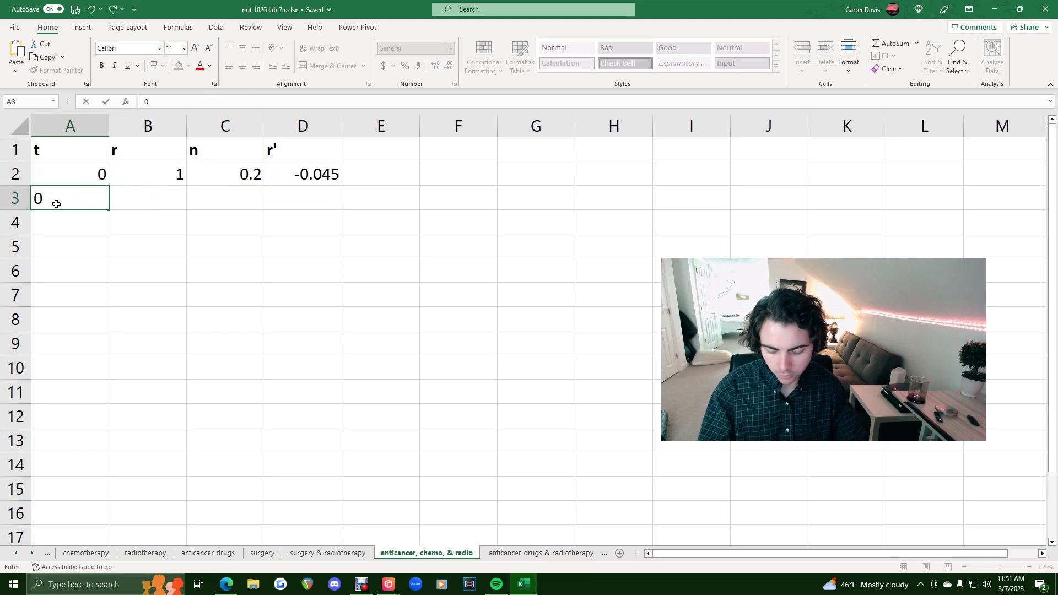
text(.5)
key(Return)
drag(60, 175, 107, 501)
scroll(101, 474, up, 1)
scroll(101, 475, up, 18)
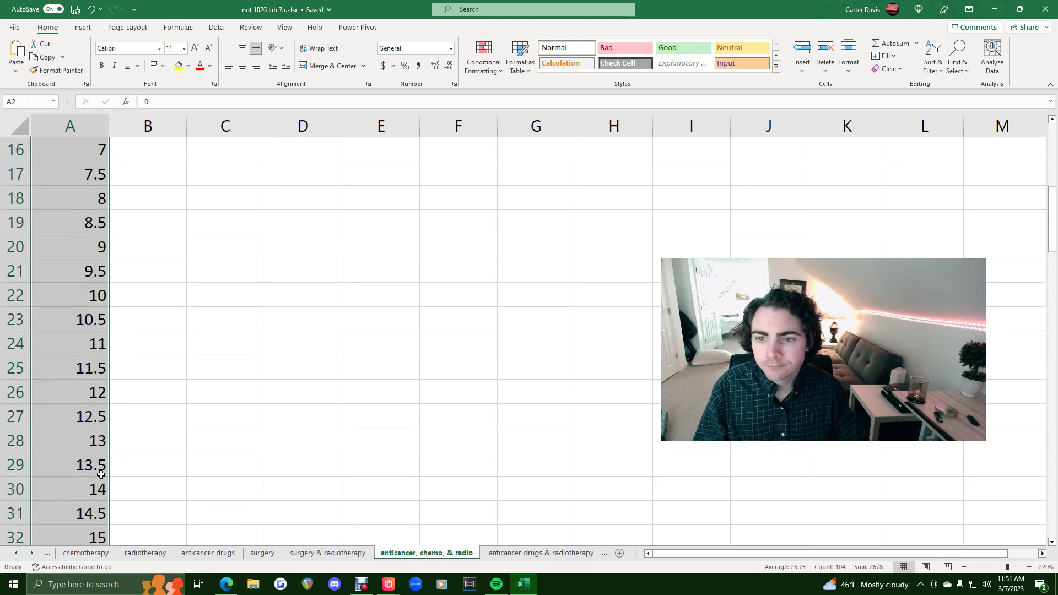
Step: Enter the formula =B2+0.5*D2 for r in B3
click(149, 198)
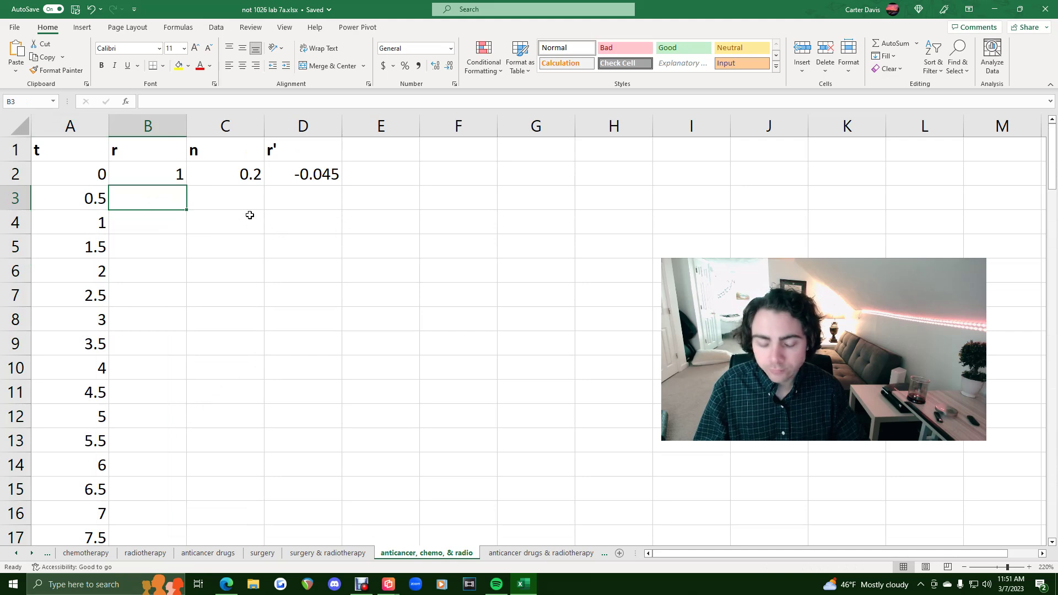
text(=)
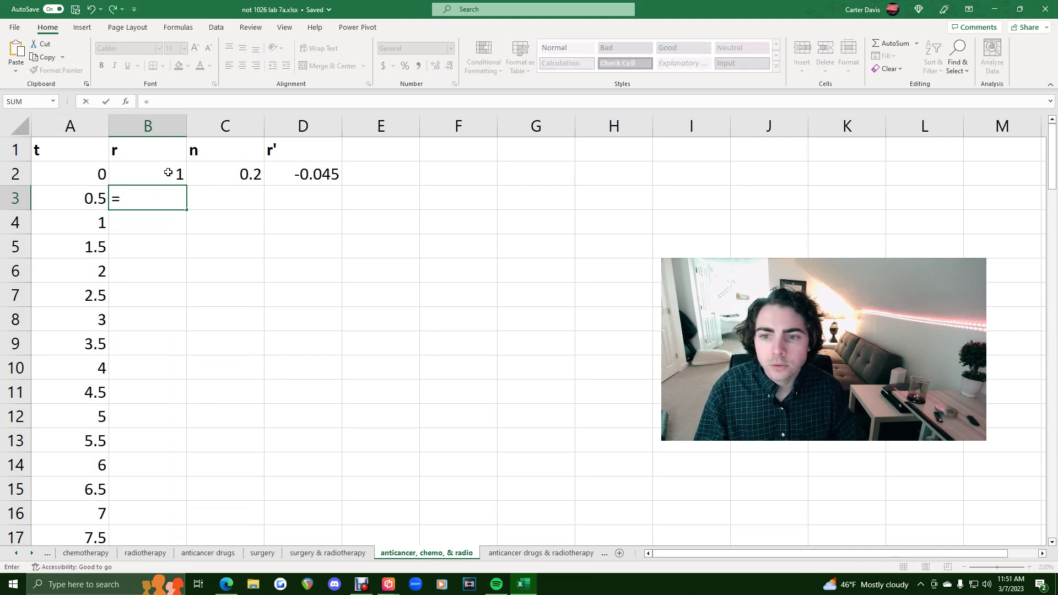
click(168, 173)
text(+0.5*)
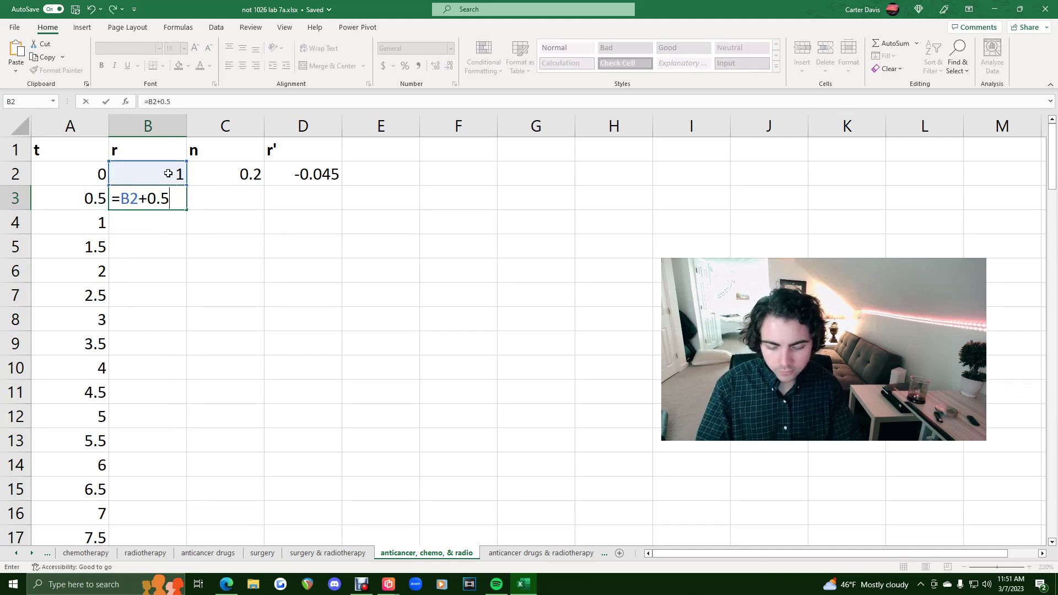
click(294, 182)
key(Return)
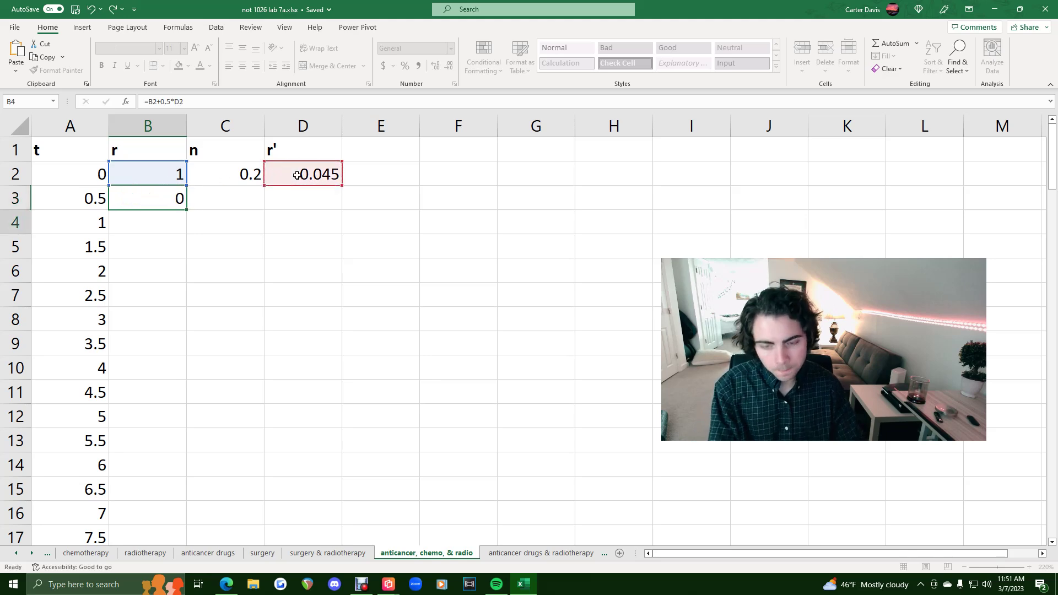
Step: Fill the n and r' formulas from C2:D2 into row 3, and extend B3:D3 down alongside the time values
click(231, 170)
drag(231, 169, 337, 209)
drag(167, 196, 344, 521)
scroll(159, 361, up, 3)
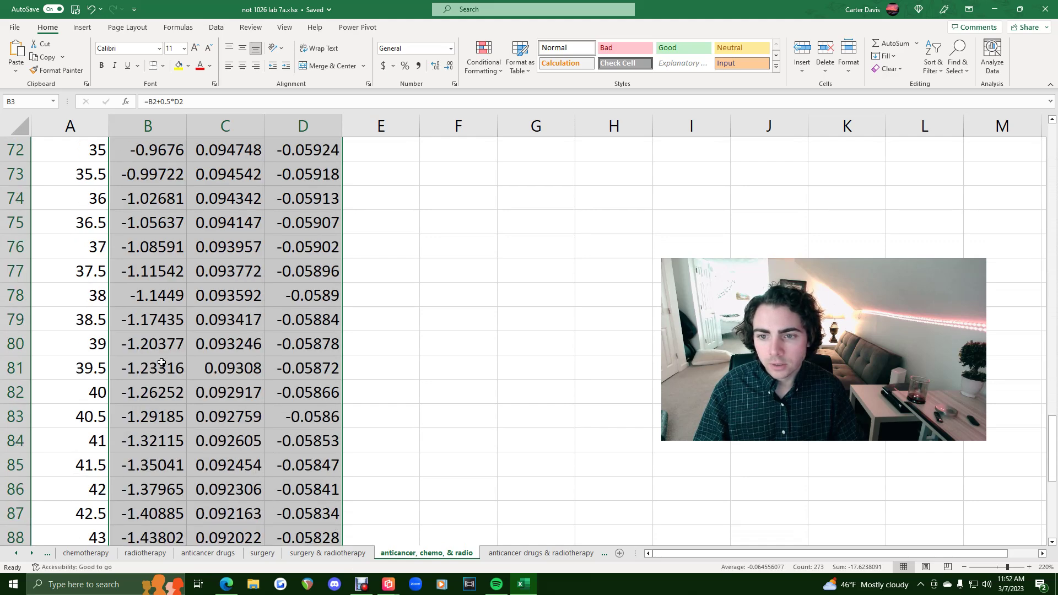
Step: Locate the row where r first drops below zero in column B and fill A40:B40 with yellow
scroll(167, 338, up, 20)
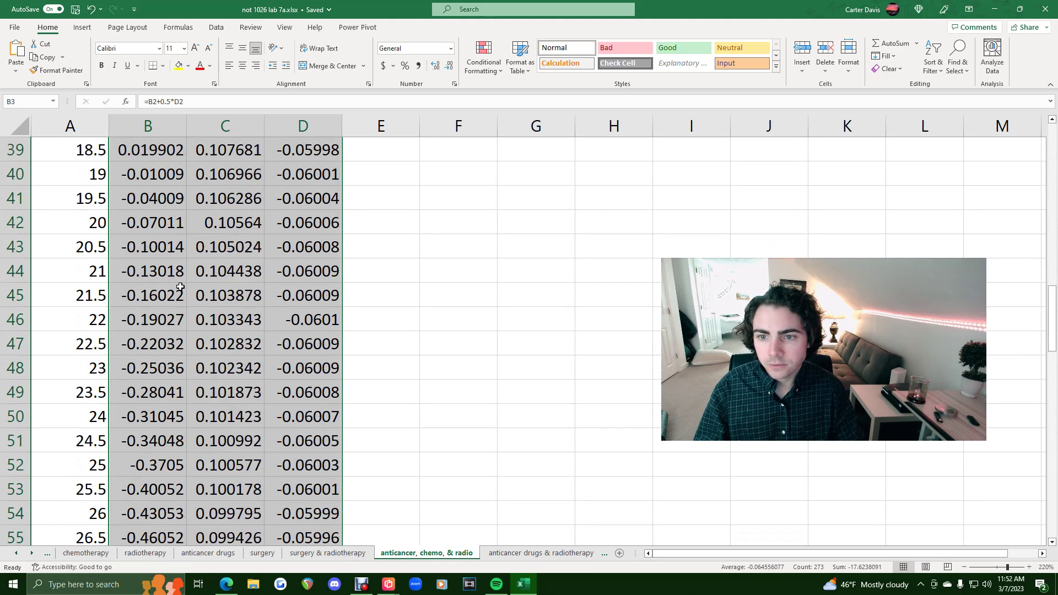
click(149, 222)
drag(148, 198, 149, 323)
click(149, 343)
scroll(151, 349, down, 6)
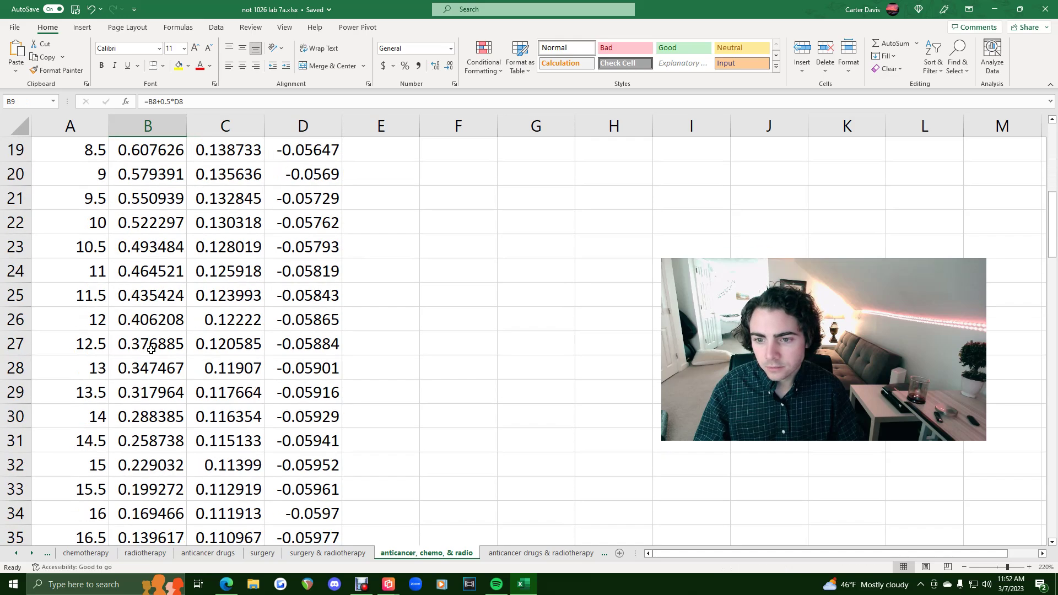
scroll(151, 349, down, 5)
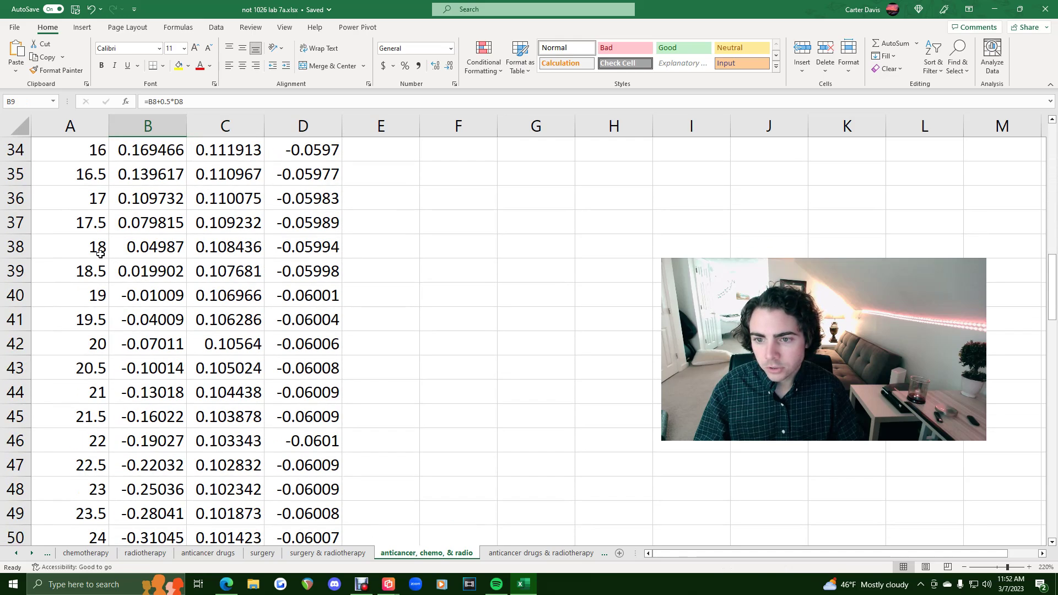
drag(92, 296, 146, 296)
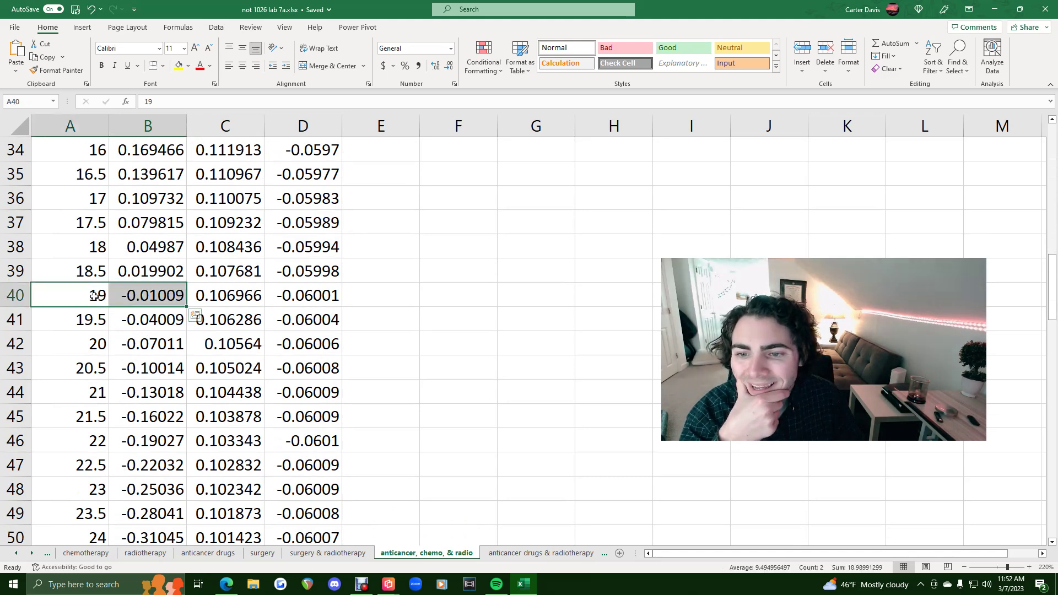
drag(80, 248, 148, 248)
click(147, 248)
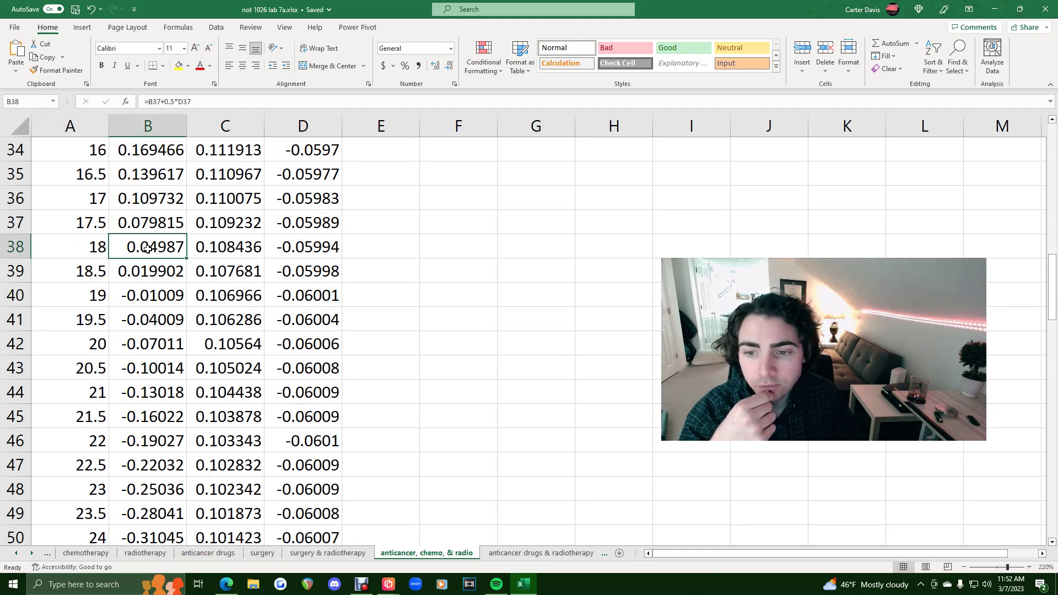
drag(77, 302, 130, 301)
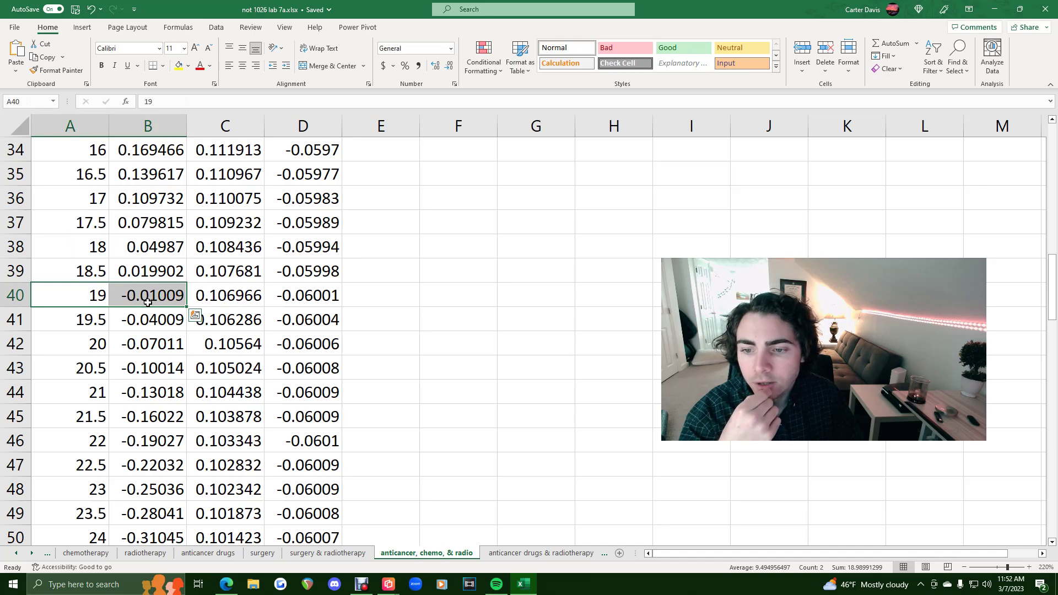
click(178, 65)
Step: Switch to the Lab 7b PDF, highlight "when will it be extinguished?" in question 2, and read on to question 3
click(226, 584)
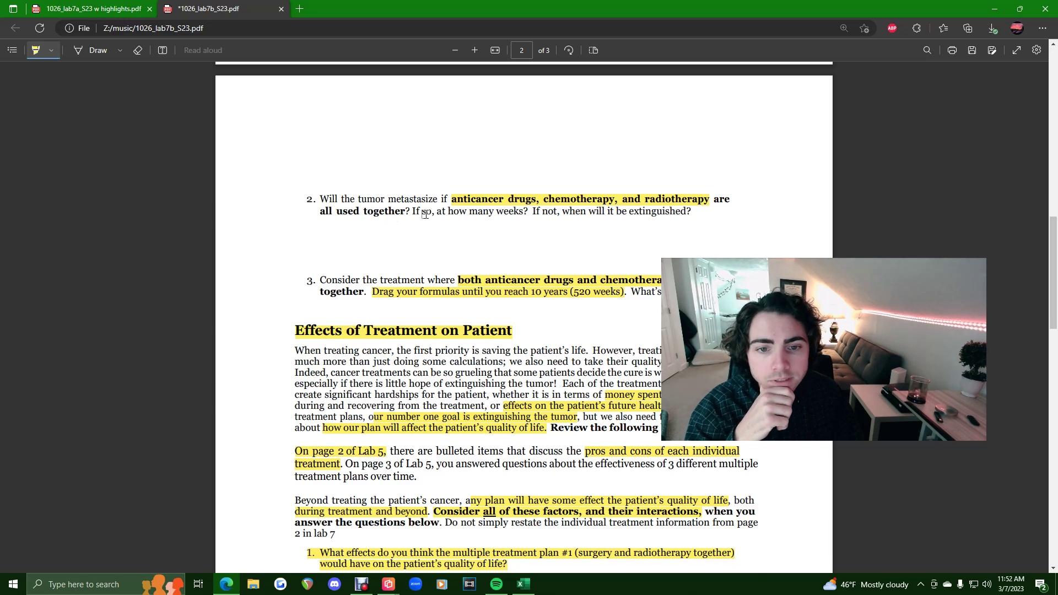
drag(561, 212, 697, 223)
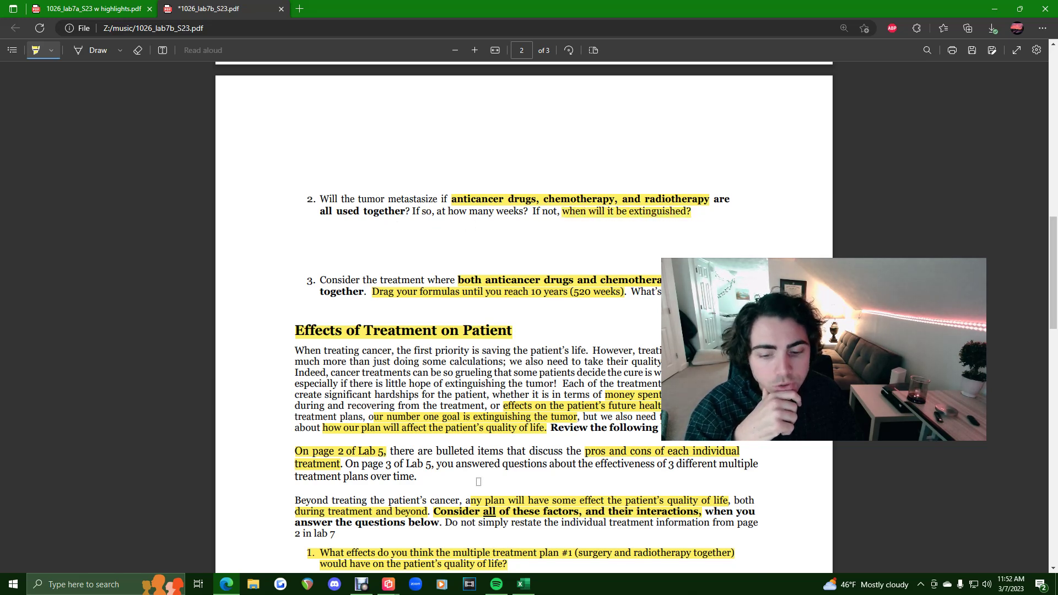
click(523, 584)
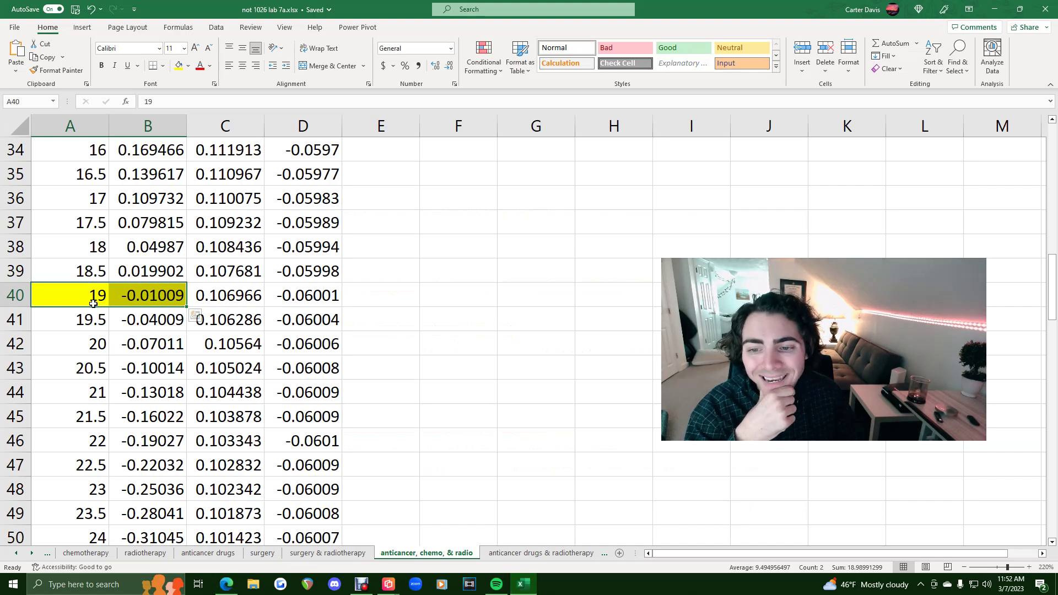
click(226, 584)
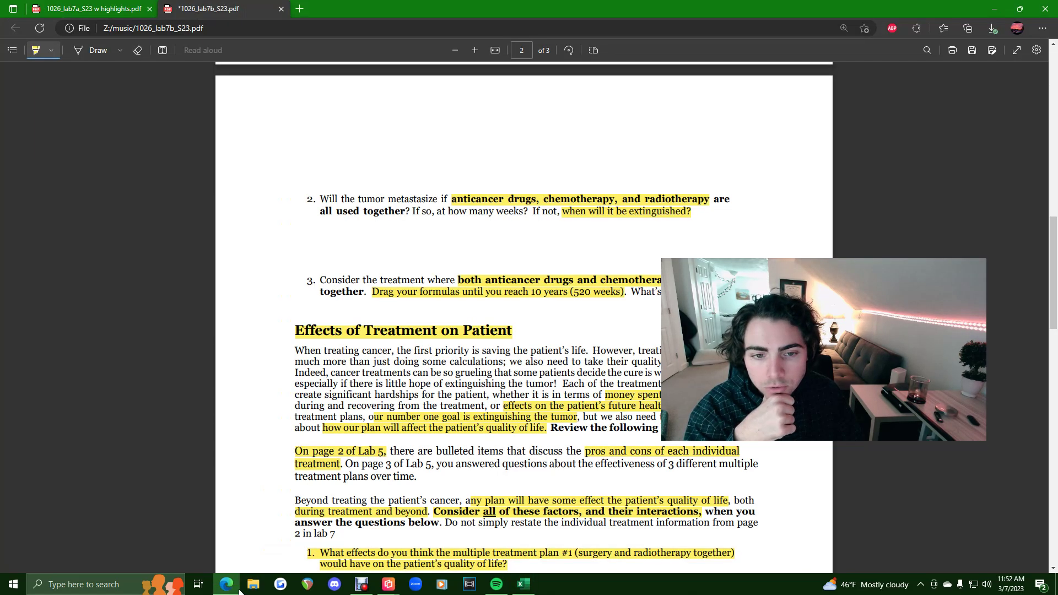
scroll(617, 325, down, 3)
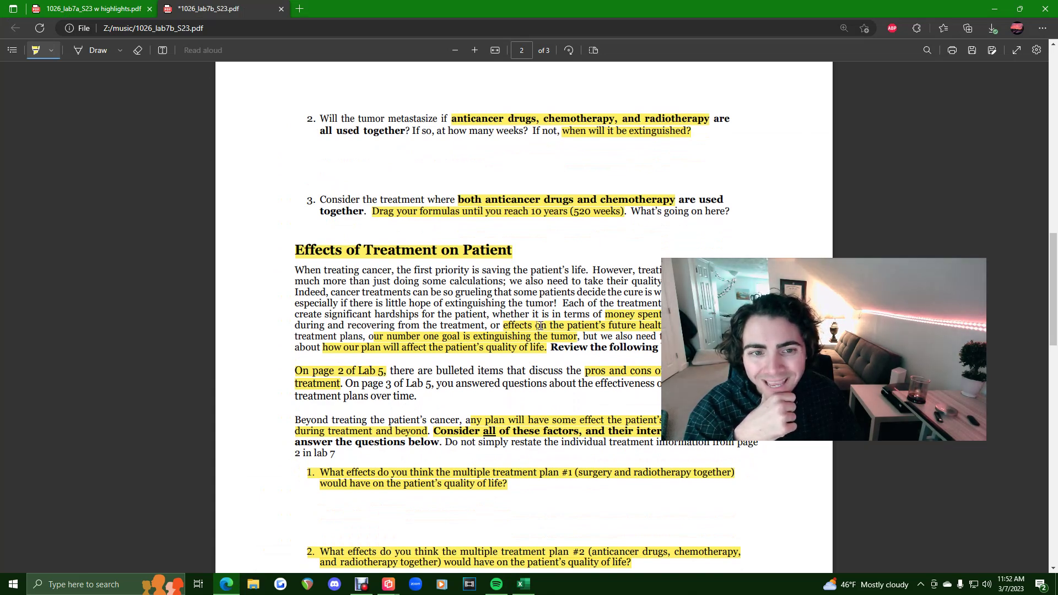
Step: Back in Excel, copy A1:D2 from the anticancer drugs sheet into A1 of the anticancer drugs & radiotherapy sheet
click(523, 584)
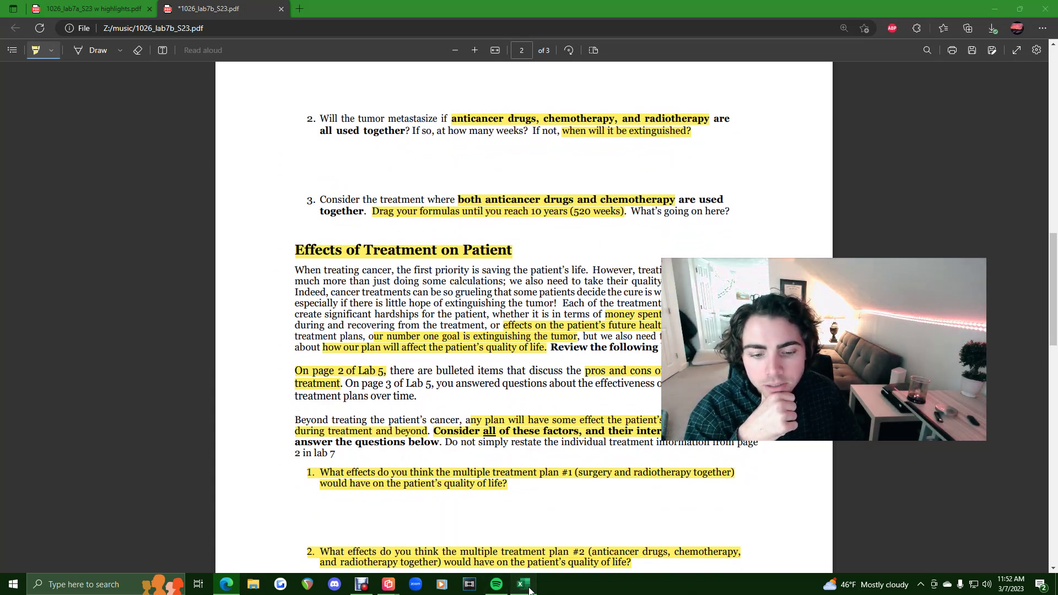
click(542, 554)
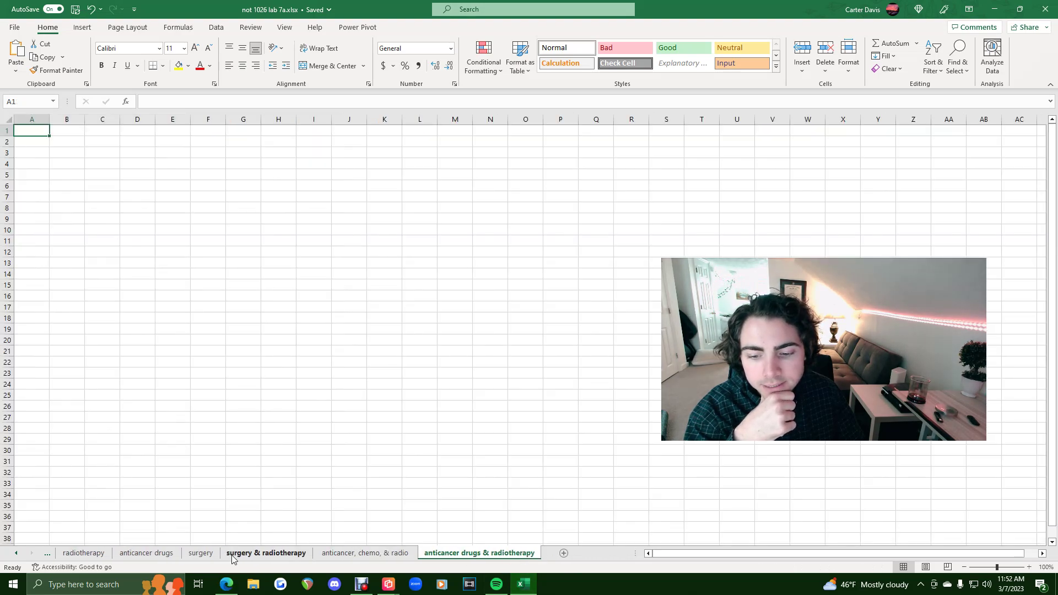
click(126, 554)
drag(80, 144, 316, 176)
key(ctrl+c)
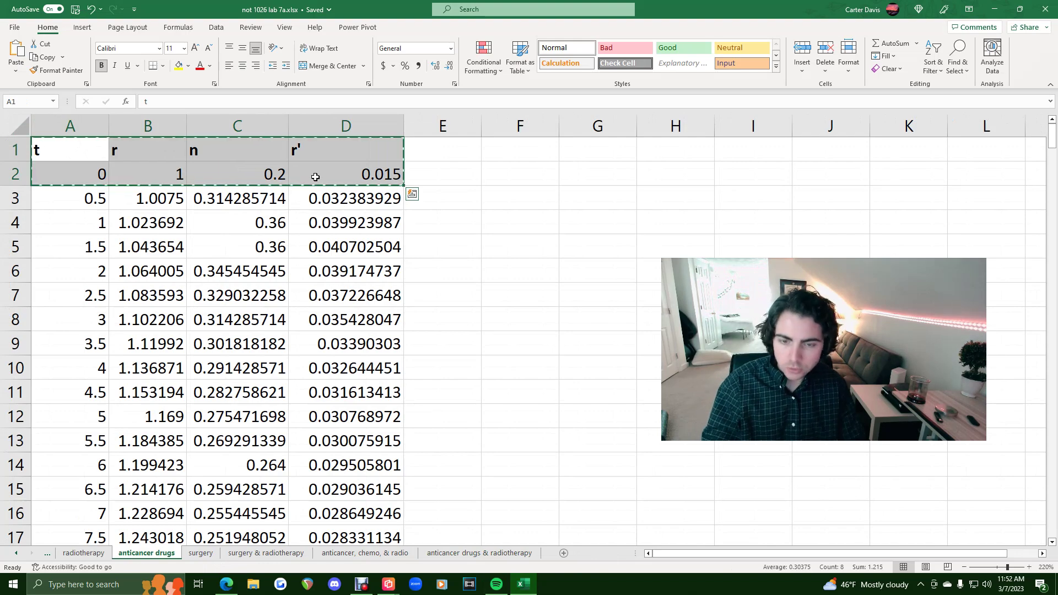
click(481, 553)
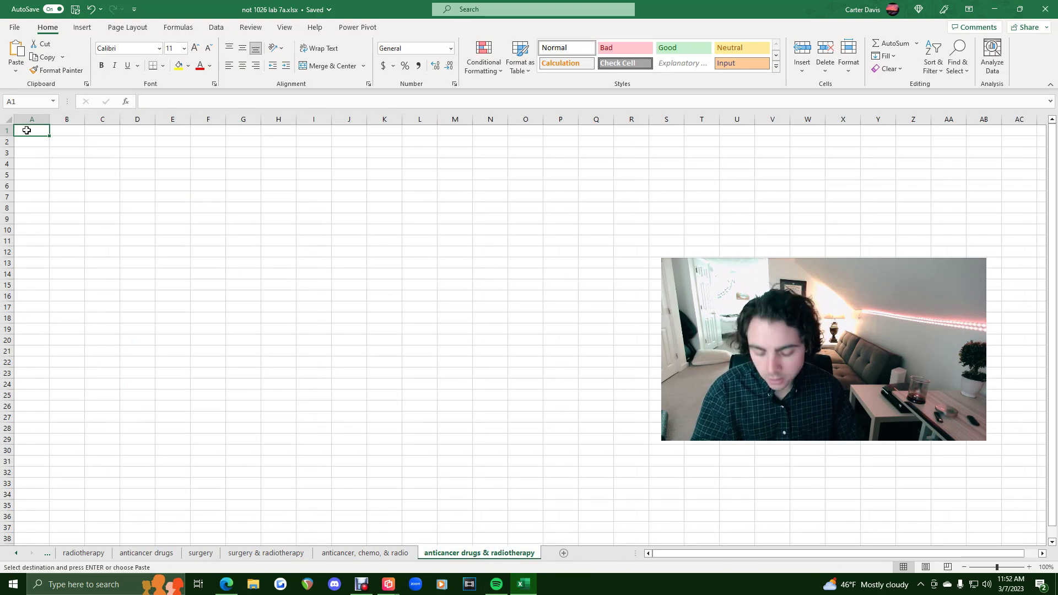
key(ctrl+v)
scroll(115, 169, up, 5)
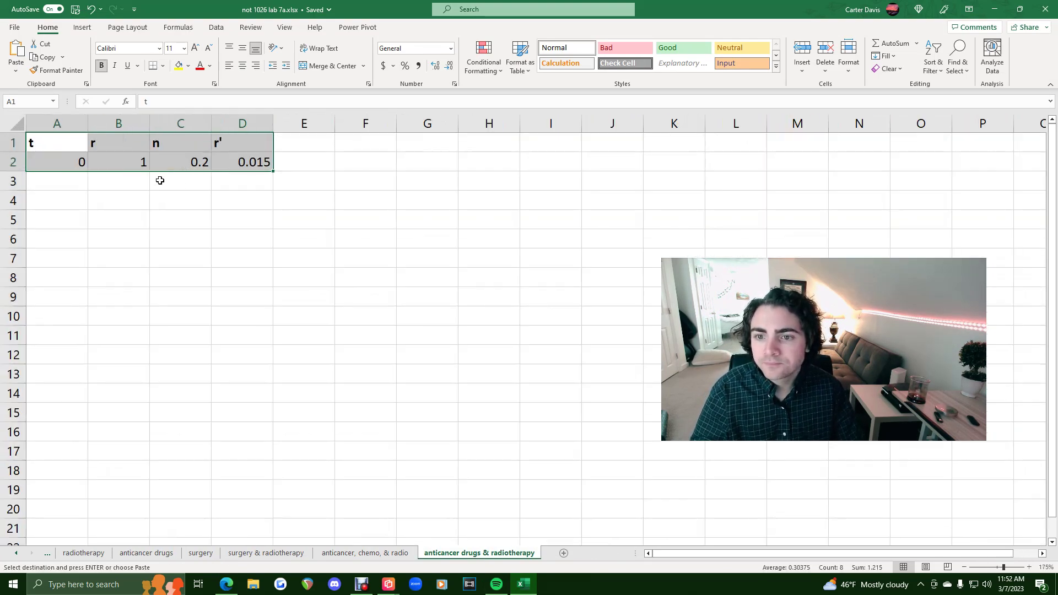
Step: Check the radiotherapy sheet's D2 formula and append -0.06 to D2 of the anticancer drugs & radiotherapy sheet
click(198, 165)
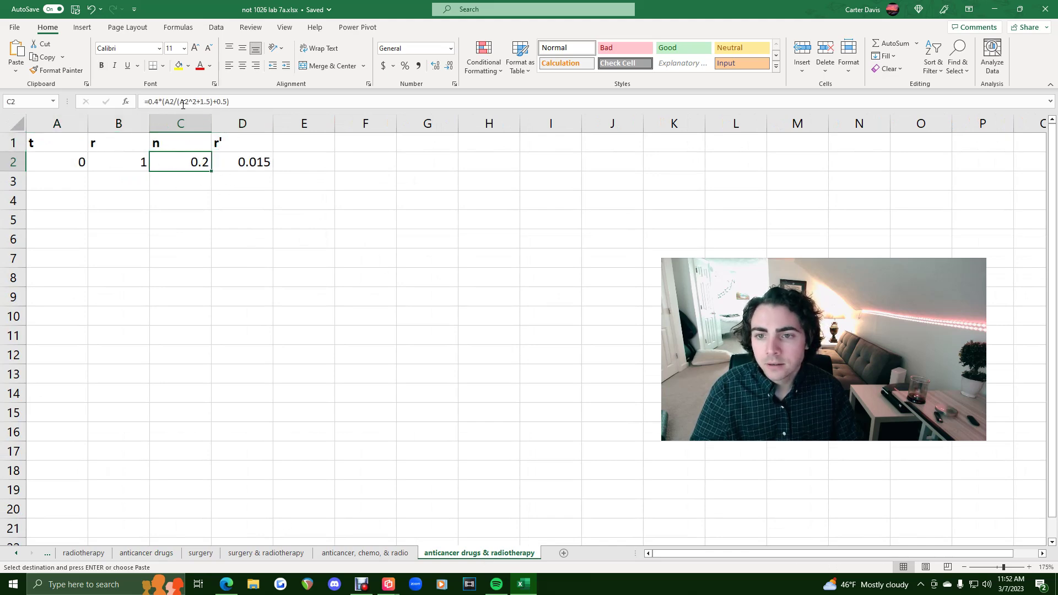
click(231, 165)
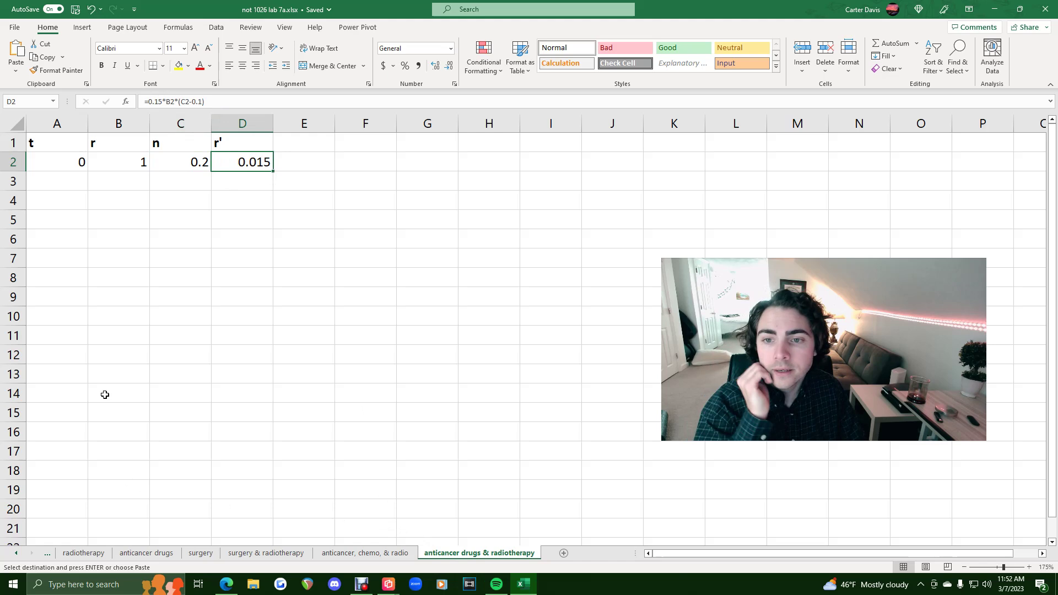
click(84, 553)
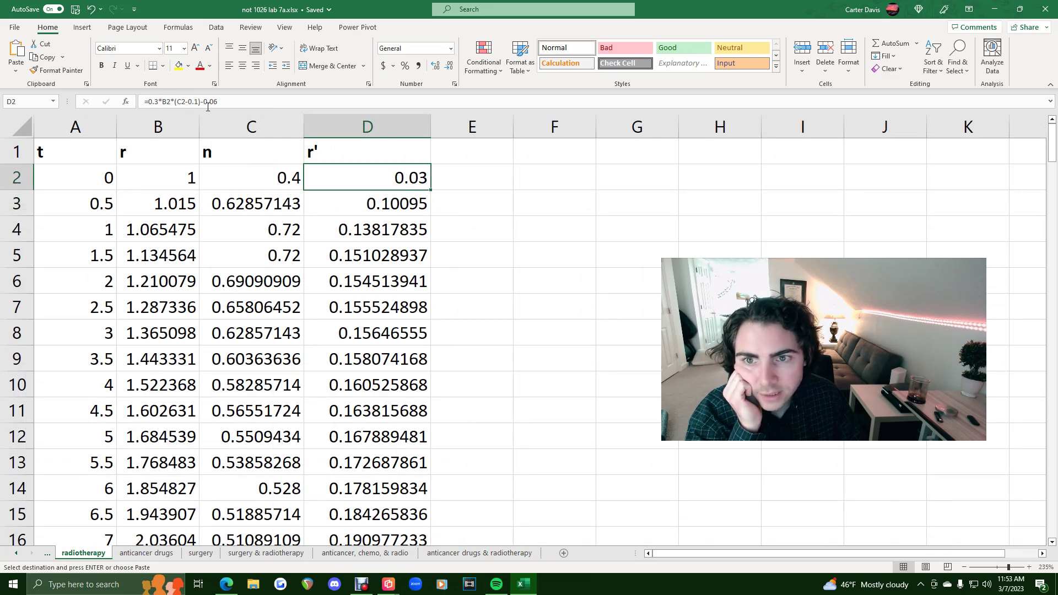
click(253, 105)
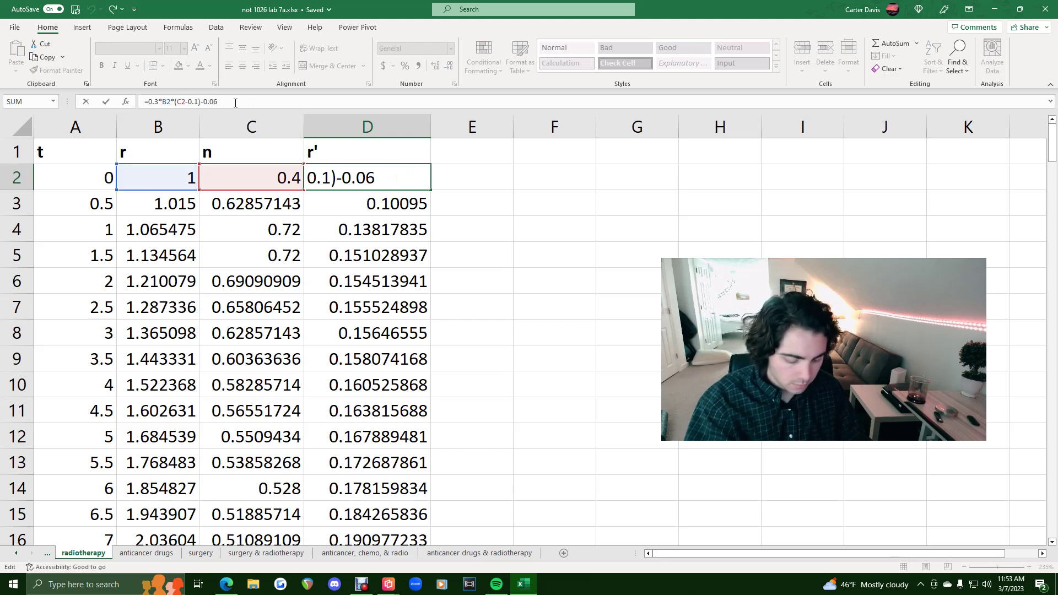
key(Return)
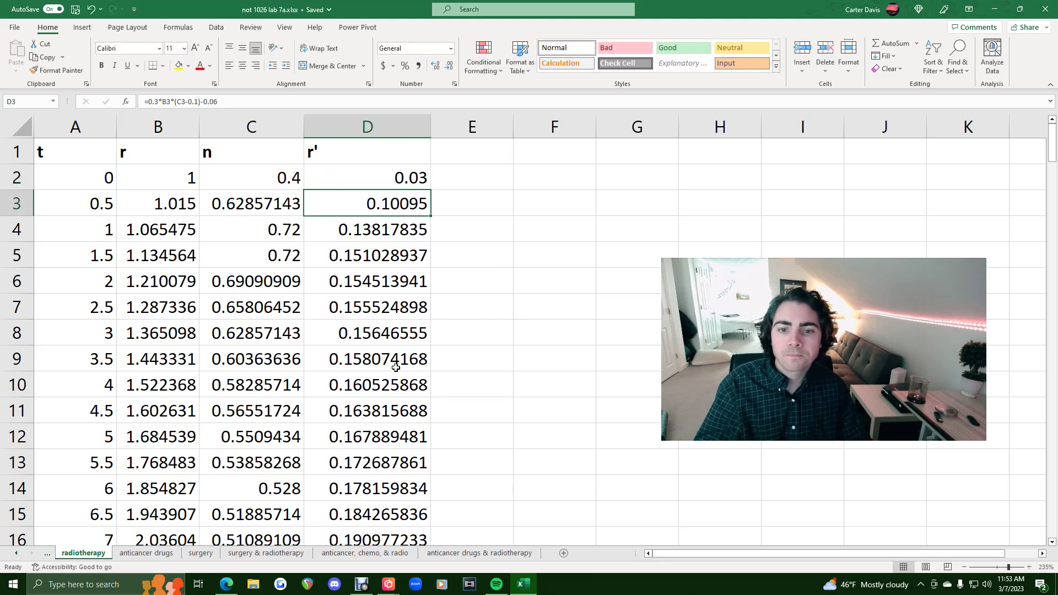
click(479, 552)
click(216, 98)
text(-0.06)
key(Return)
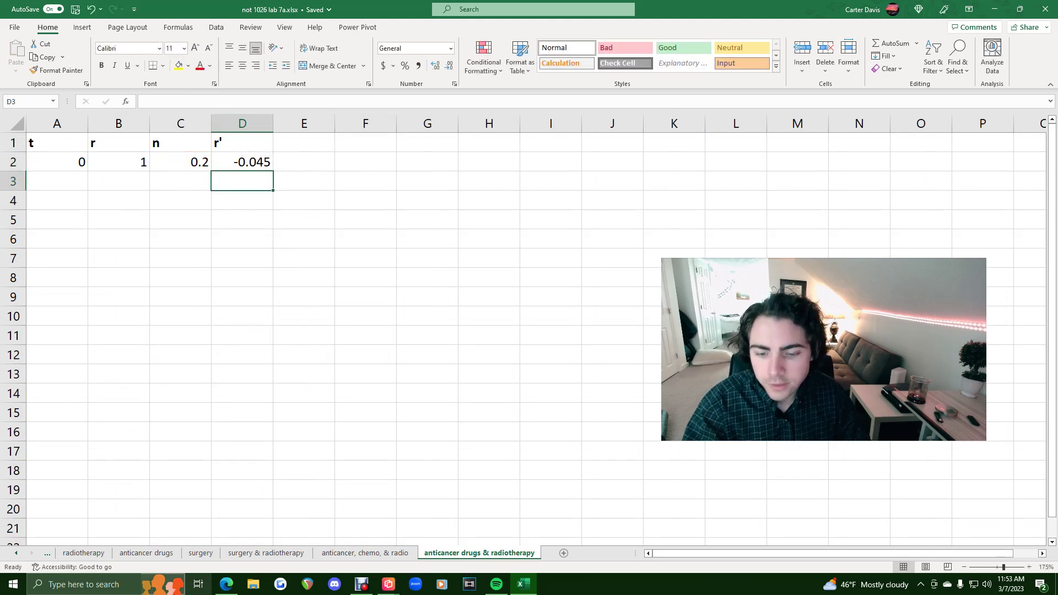
Step: Check question 3's treatment combination in the Lab 7b PDF and rename the current Excel sheet as anticancer drugs & chemotherapy
click(226, 585)
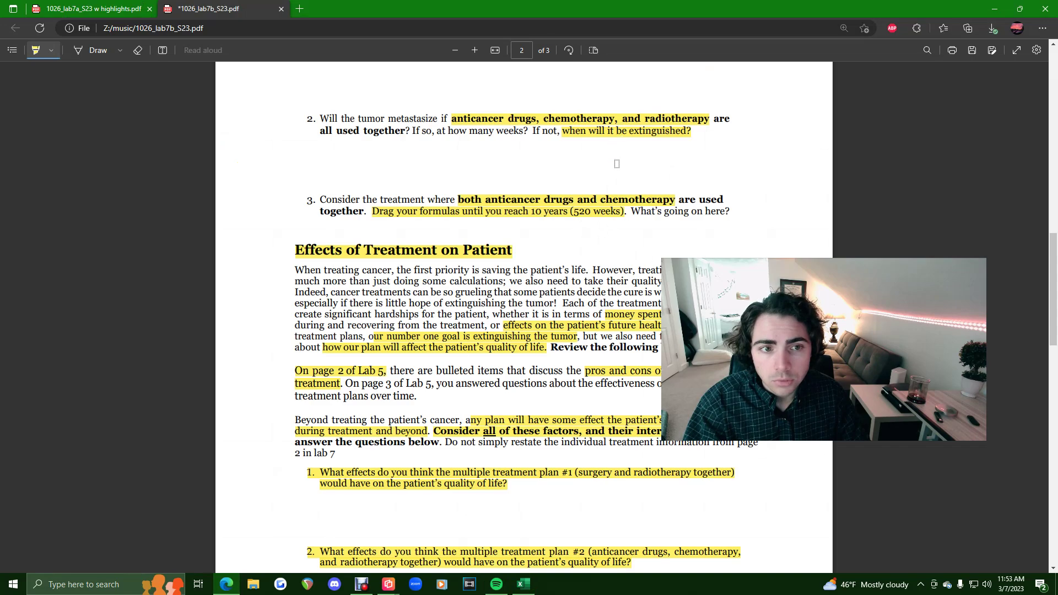
scroll(617, 164, up, 4)
scroll(615, 193, down, 3)
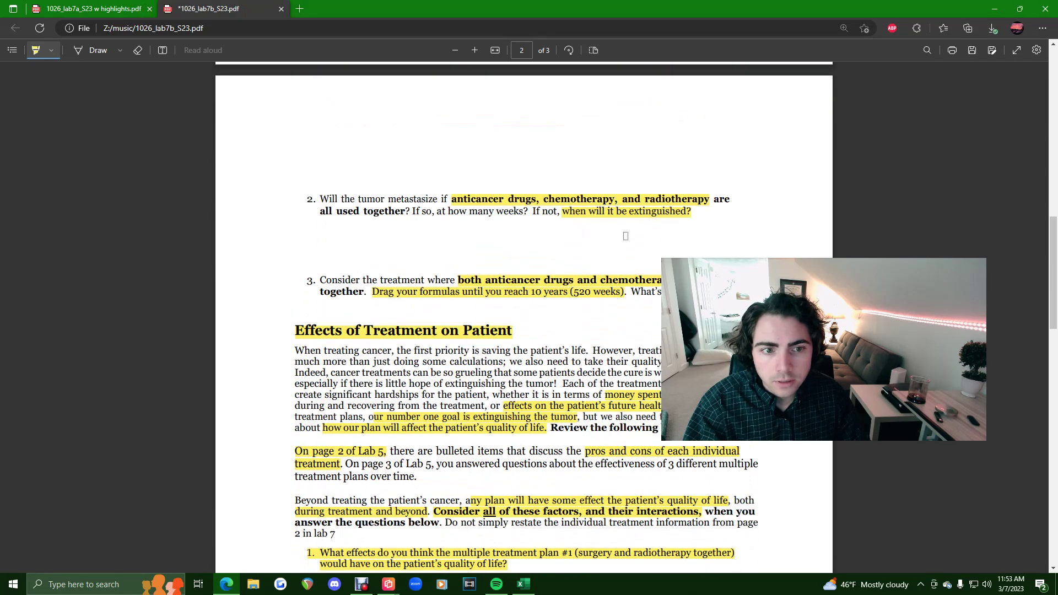
scroll(624, 225, up, 3)
scroll(567, 363, down, 1)
scroll(567, 363, down, 2)
click(522, 586)
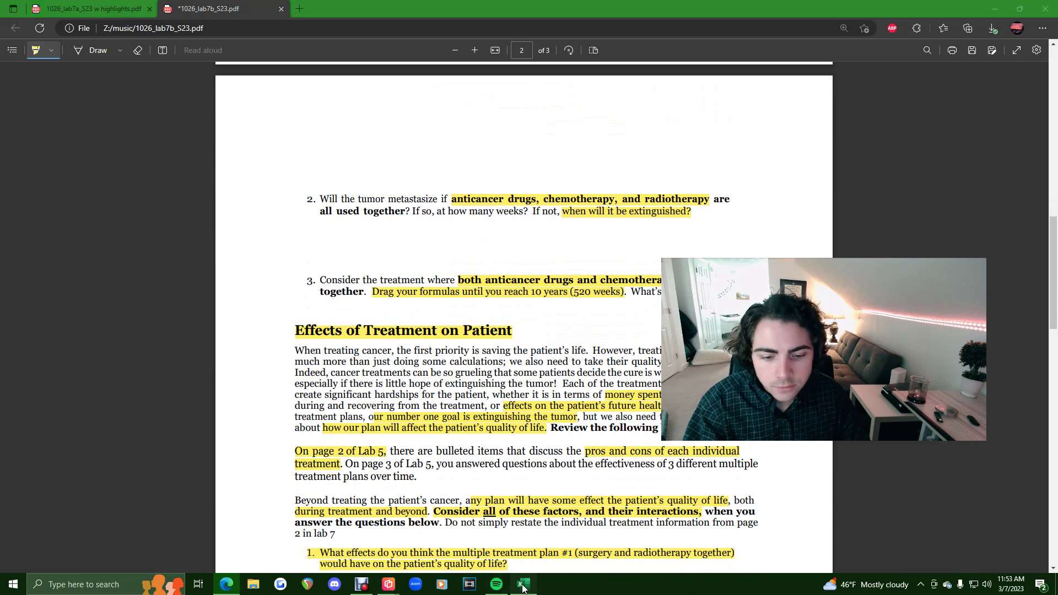
double_click(507, 554)
click(509, 554)
double_click(509, 553)
text(chemotherapy)
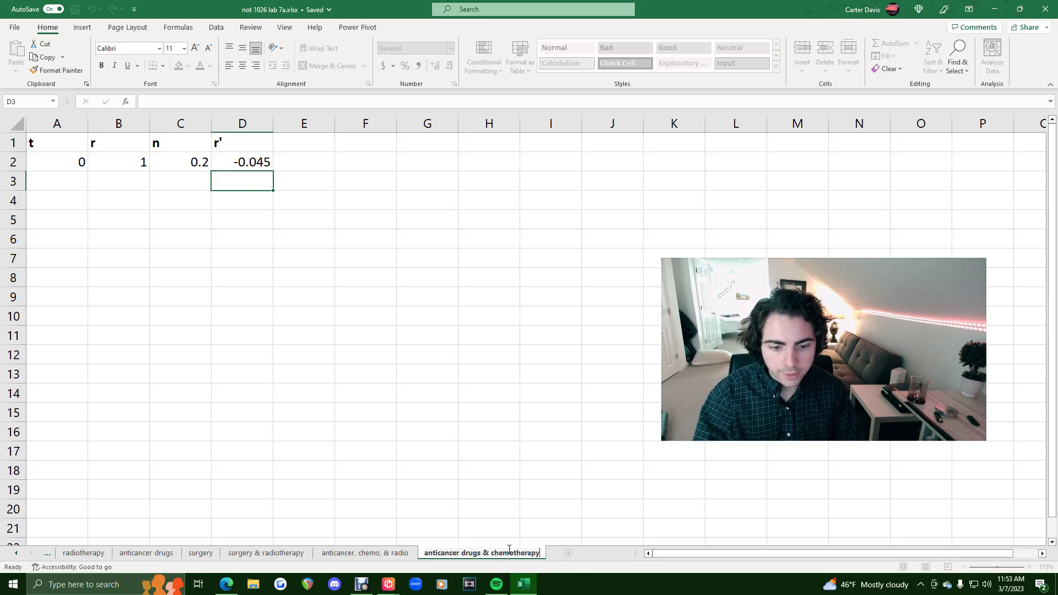
key(Return)
Step: Remove the -0.06 term from the r' formula in D2, leaving =0.15*B2*(C2-0.1)
click(247, 167)
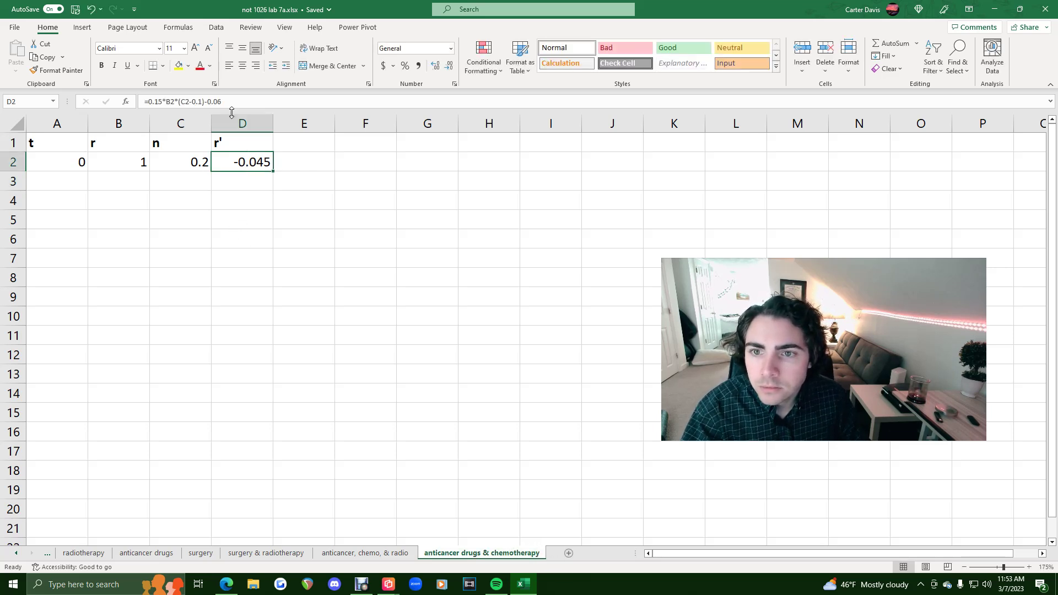
click(218, 102)
key(BackSpace)
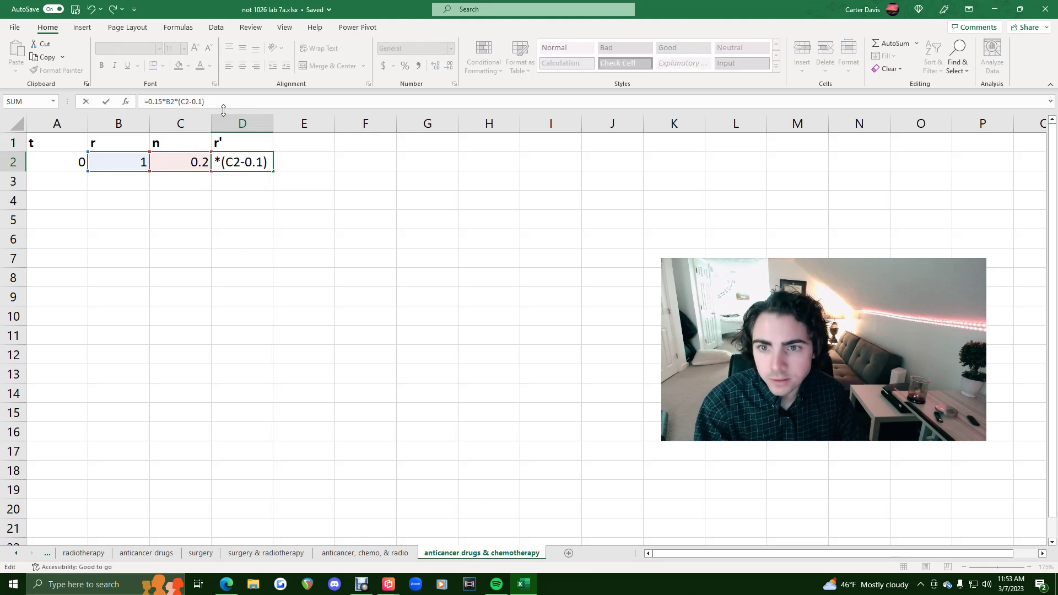
key(Return)
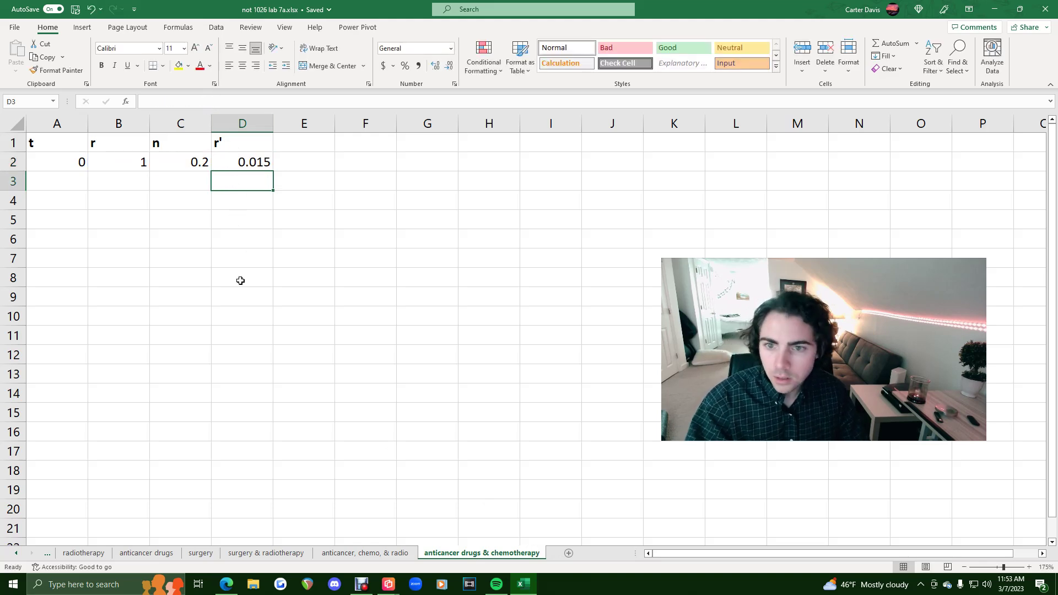
Step: Recheck question 3 in the Lab 7b PDF and copy the -0.3*A2/(A2+1) term from C2 of Excel's chemotherapy sheet
click(232, 586)
click(234, 587)
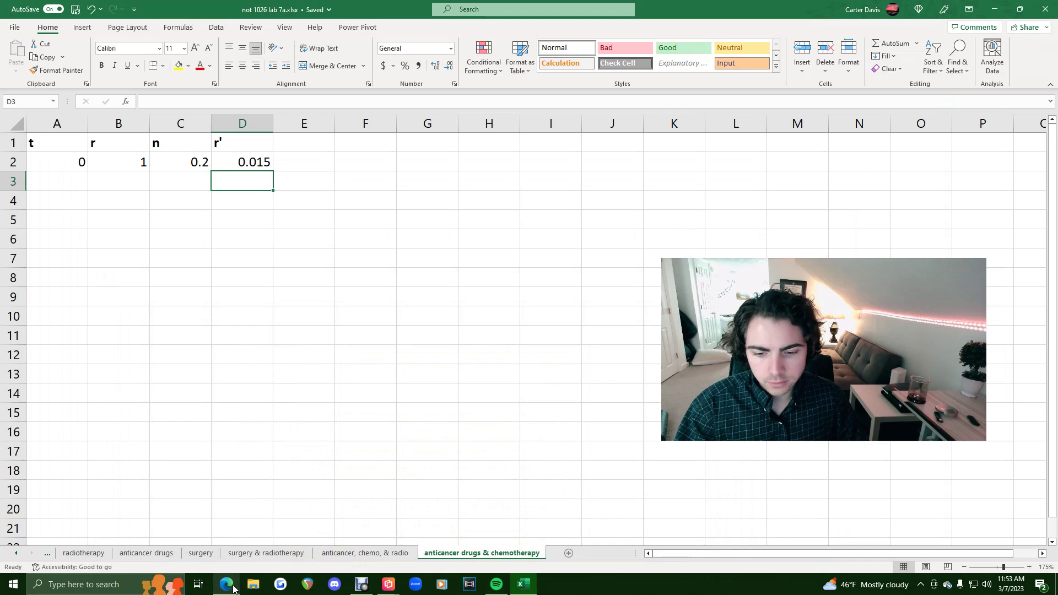
click(234, 586)
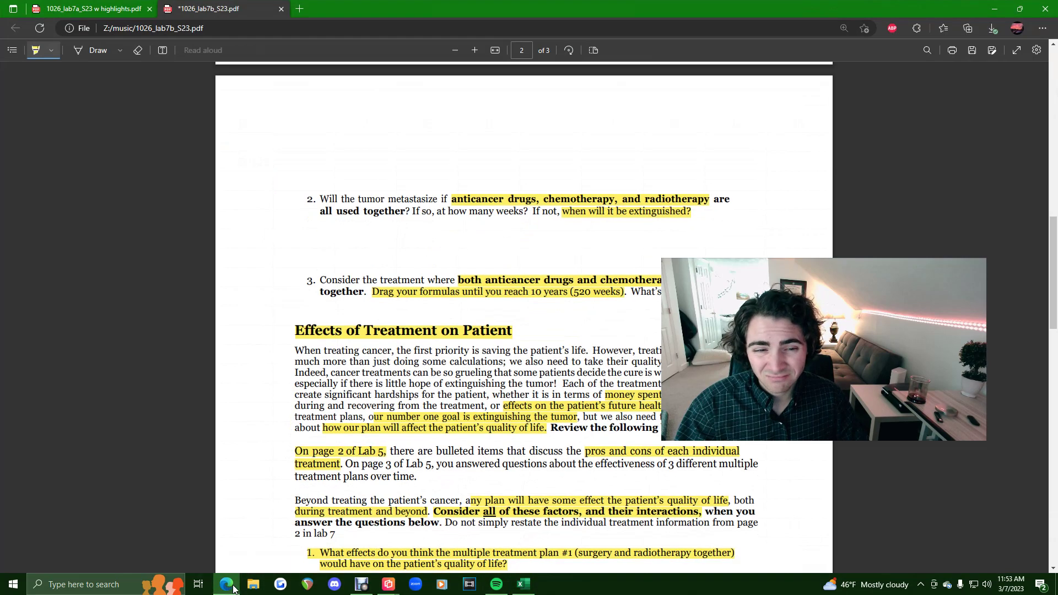
click(234, 586)
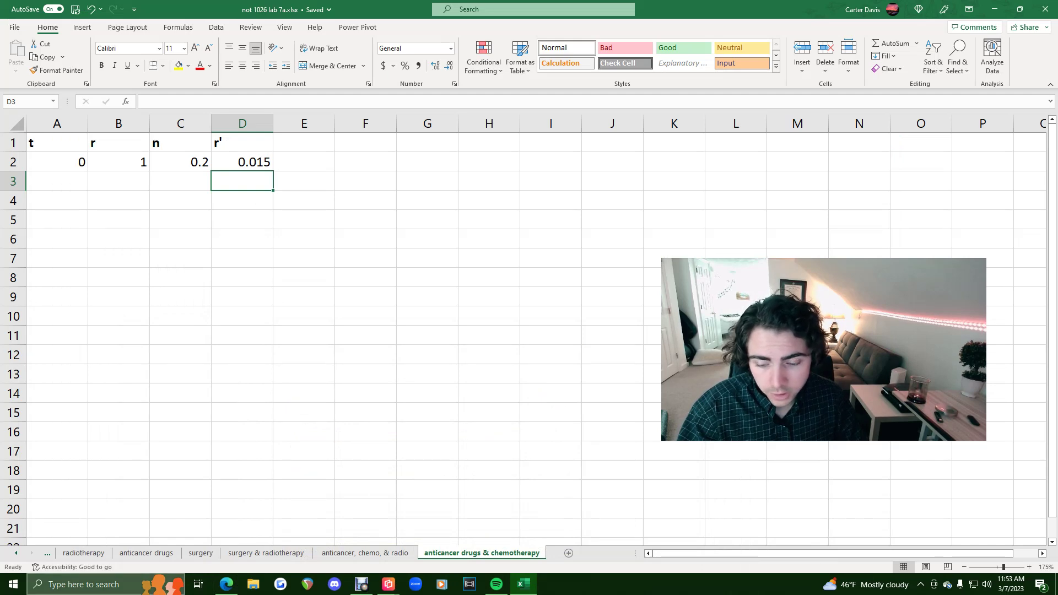
click(47, 553)
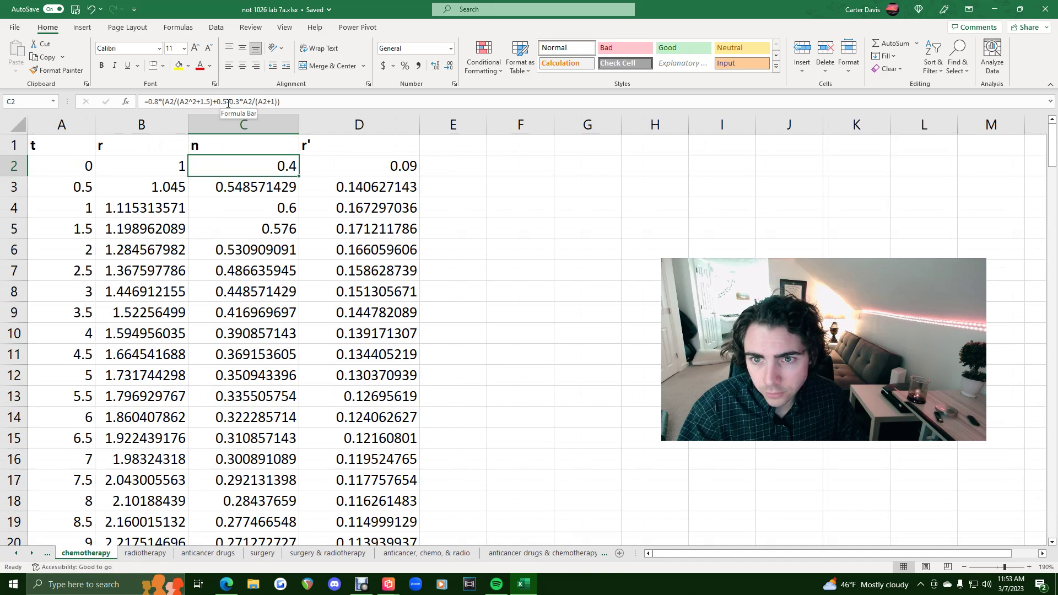
drag(226, 102, 277, 104)
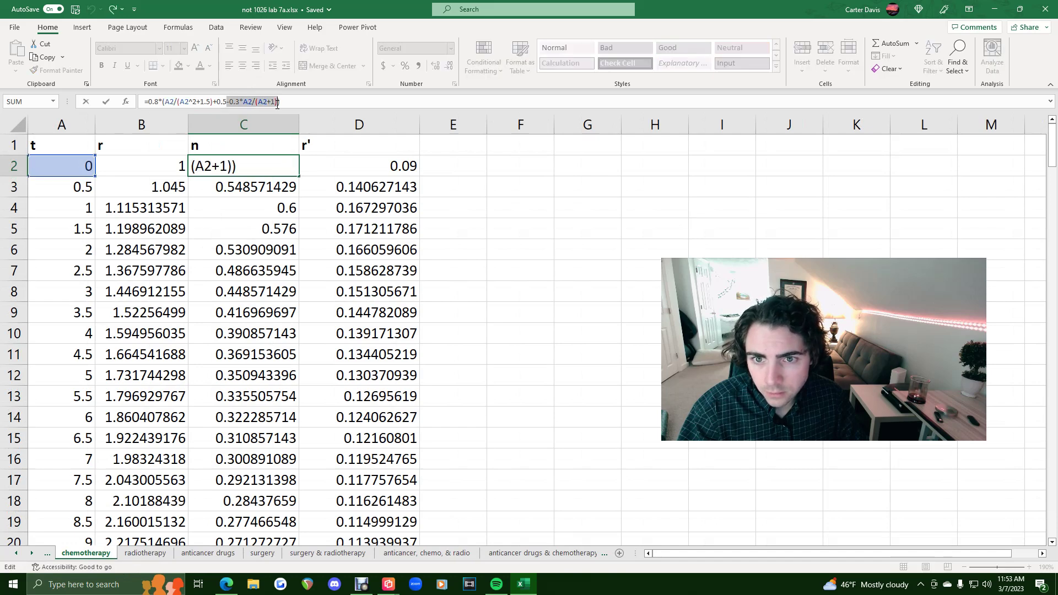
key(ctrl+c)
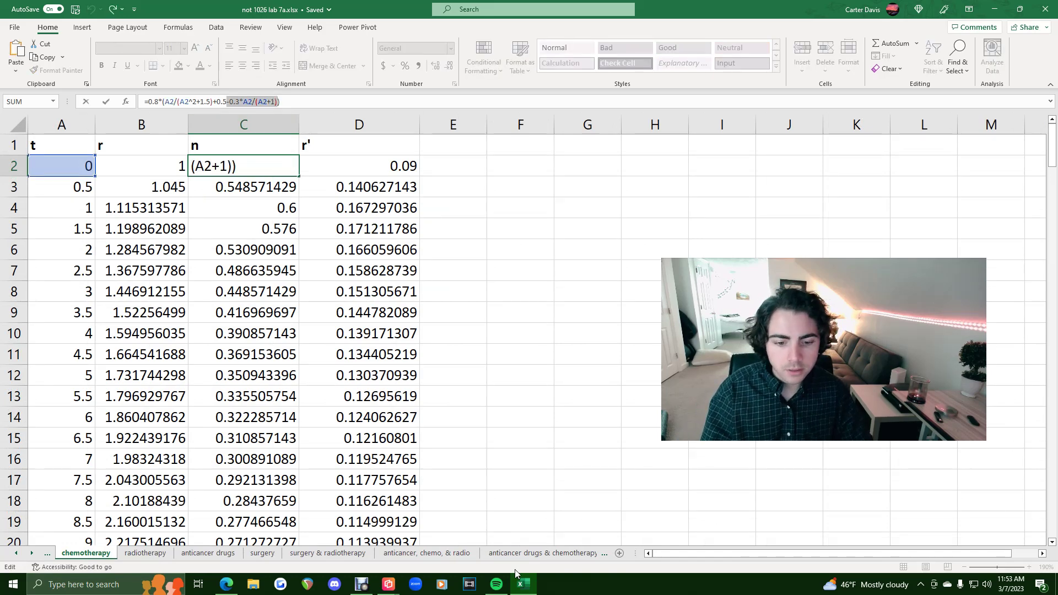
Step: Insert the copied term into C2 of the anticancer drugs & chemotherapy sheet, making it =0.4*(A2/(A2^2+1.5)+0.5-0.3*A2/(A2+1))
key(Escape)
click(542, 553)
click(190, 155)
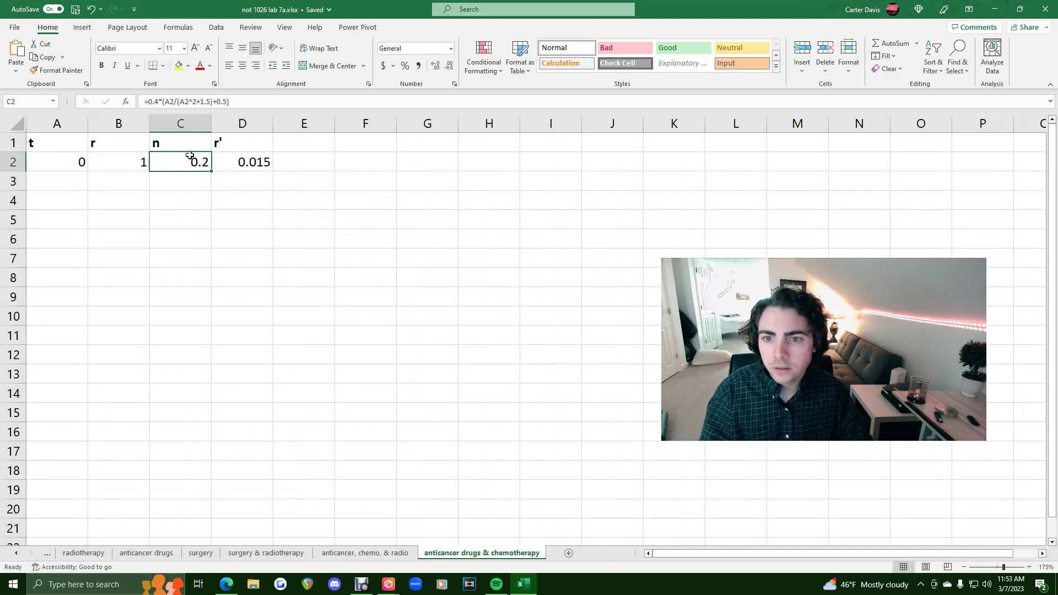
click(230, 102)
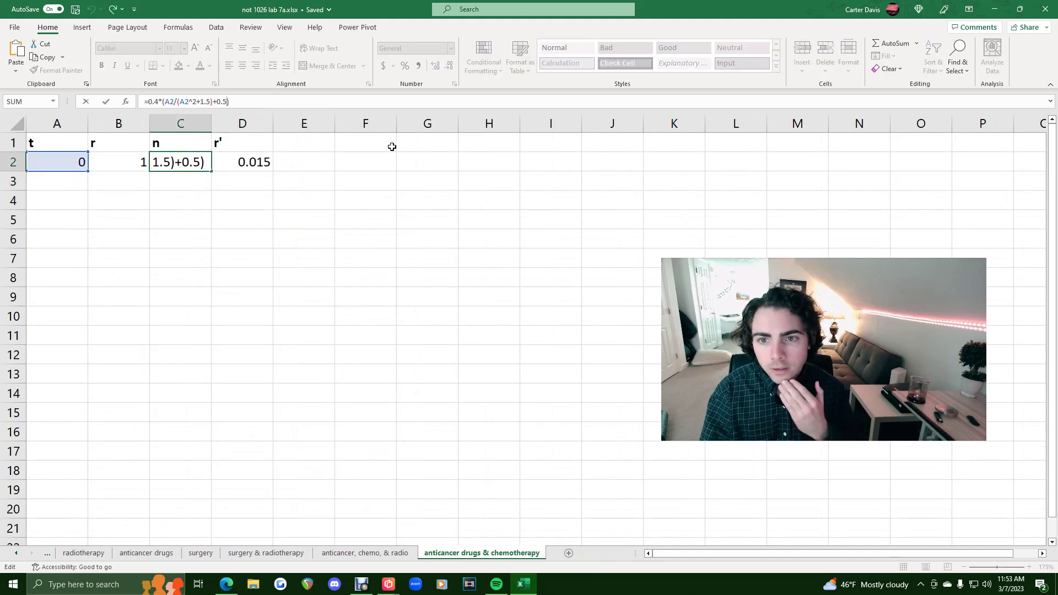
key(ctrl+v)
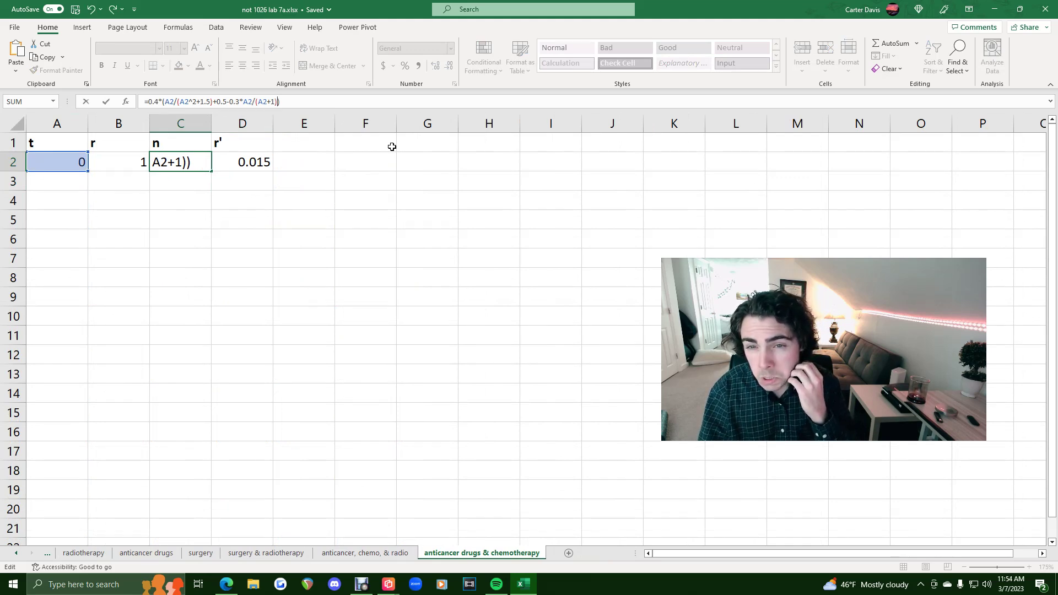
key(Return)
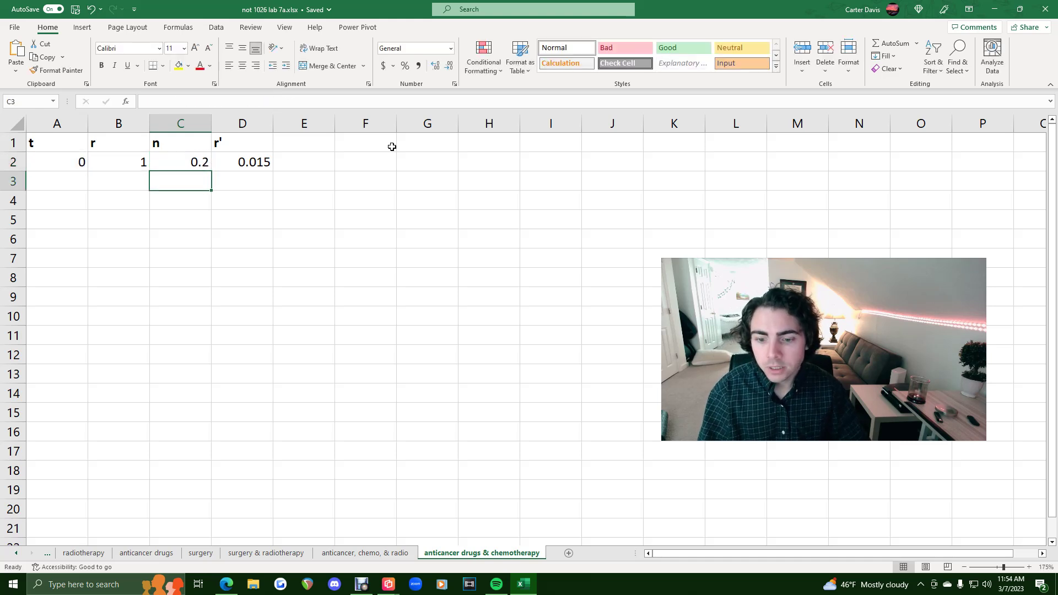
Step: Compare the 0.3 coefficient in C2 with the chemotherapy density formula in the Lab 7a PDF
click(199, 161)
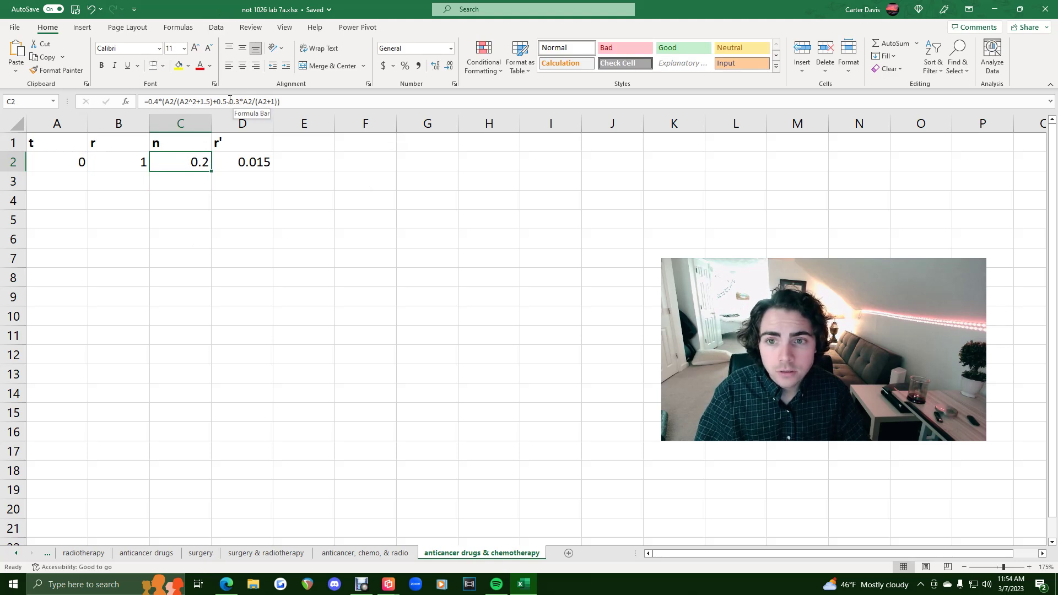
click(230, 101)
click(237, 101)
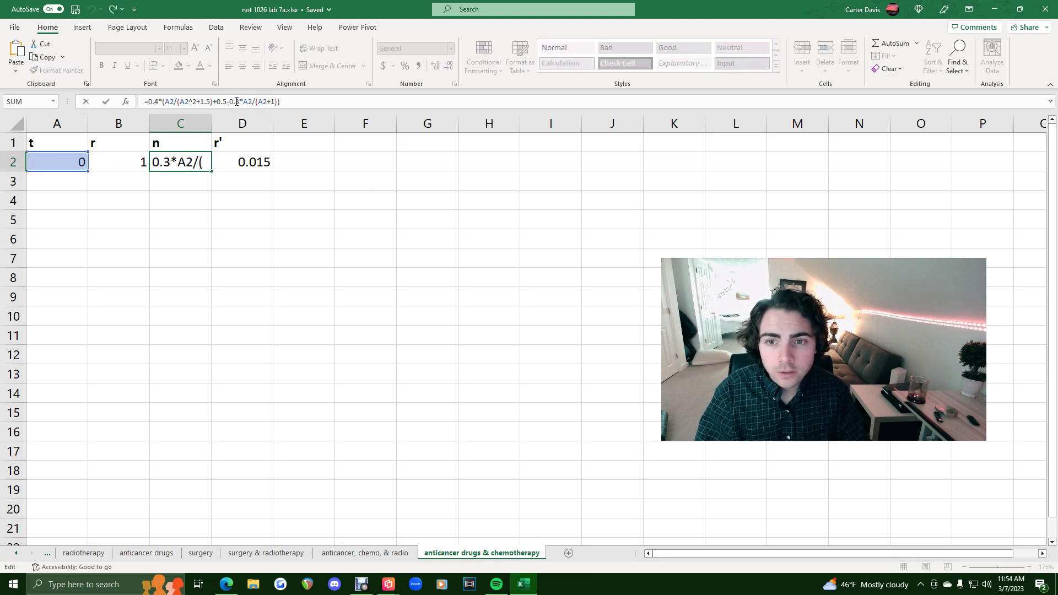
click(231, 586)
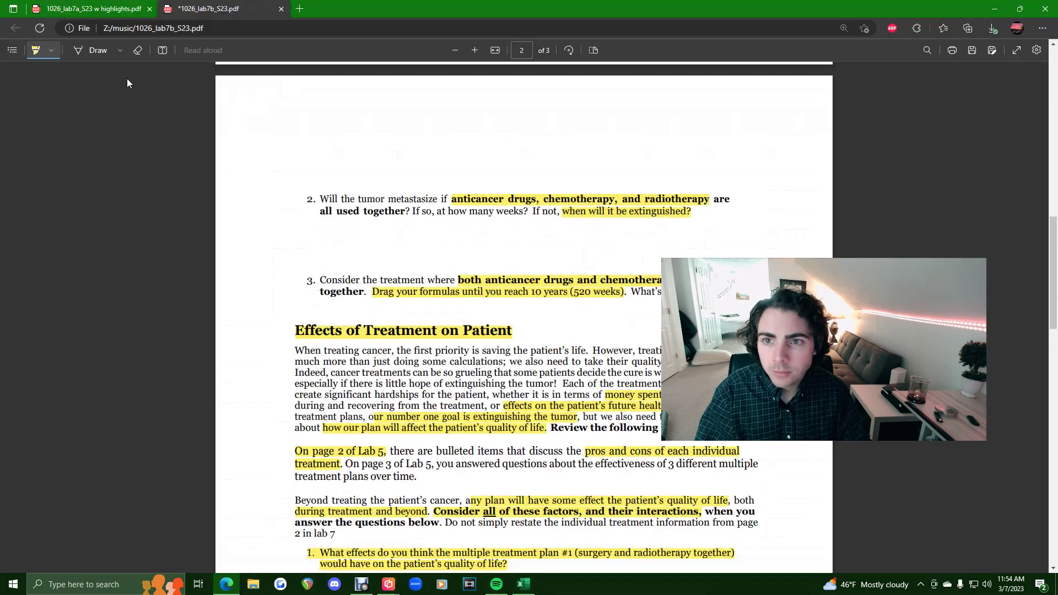
scroll(455, 262, up, 10)
scroll(455, 262, up, 10)
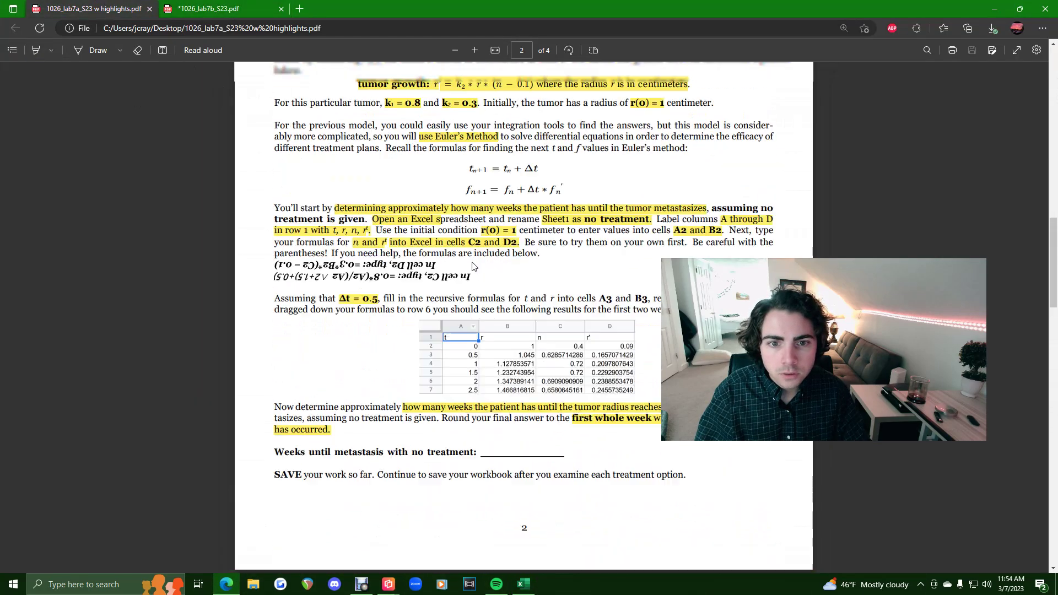
scroll(468, 264, down, 18)
scroll(475, 268, down, 10)
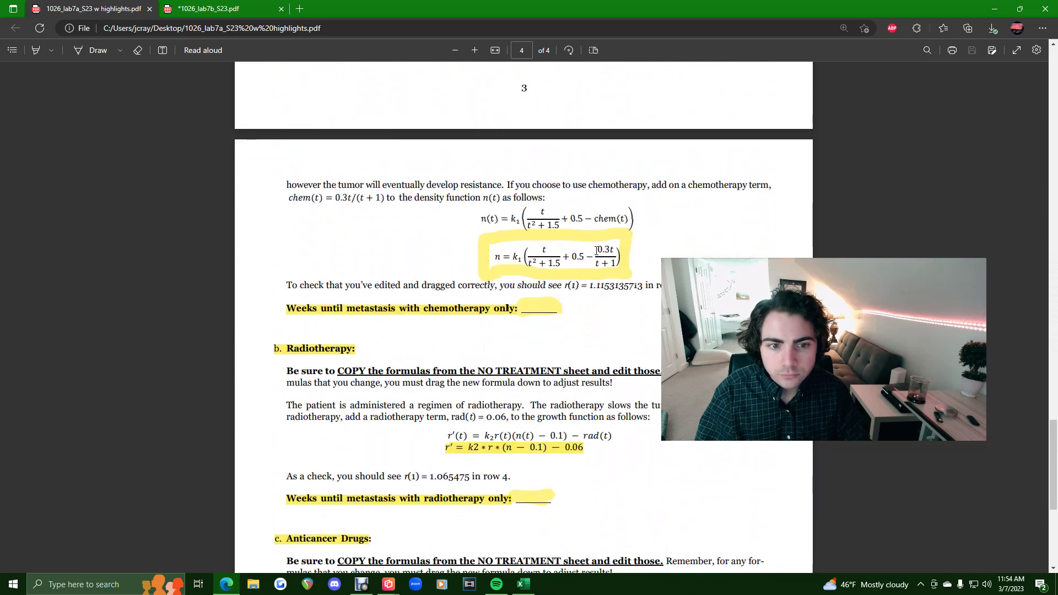
drag(565, 257, 618, 285)
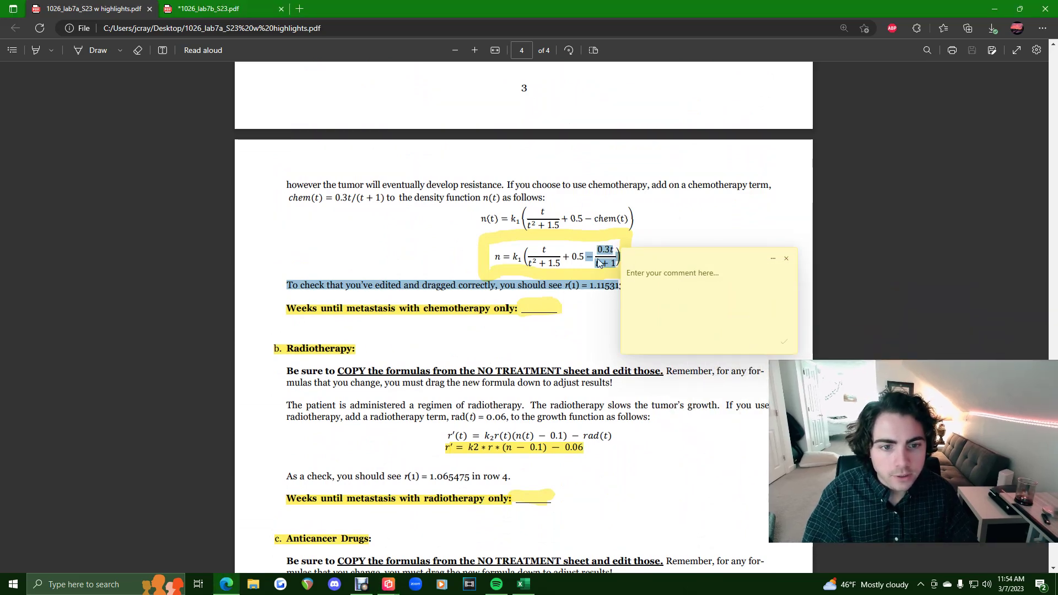
Step: Review the k1 and k2 definitions and the chemotherapy equation in the Lab 7a PDF, and return to Excel to close the C2 formula
scroll(615, 381, up, 20)
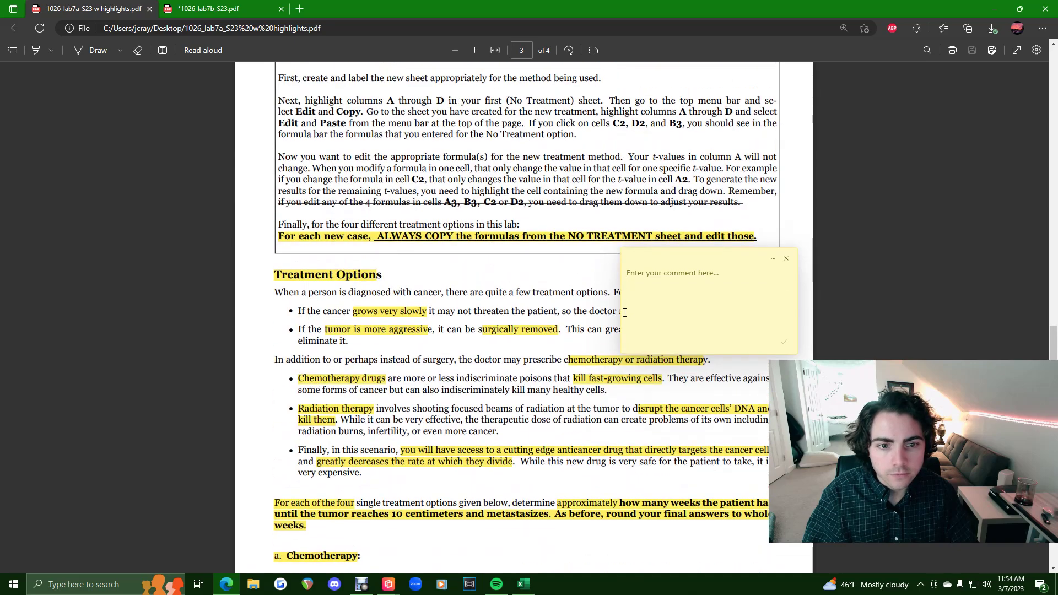
scroll(615, 382, up, 4)
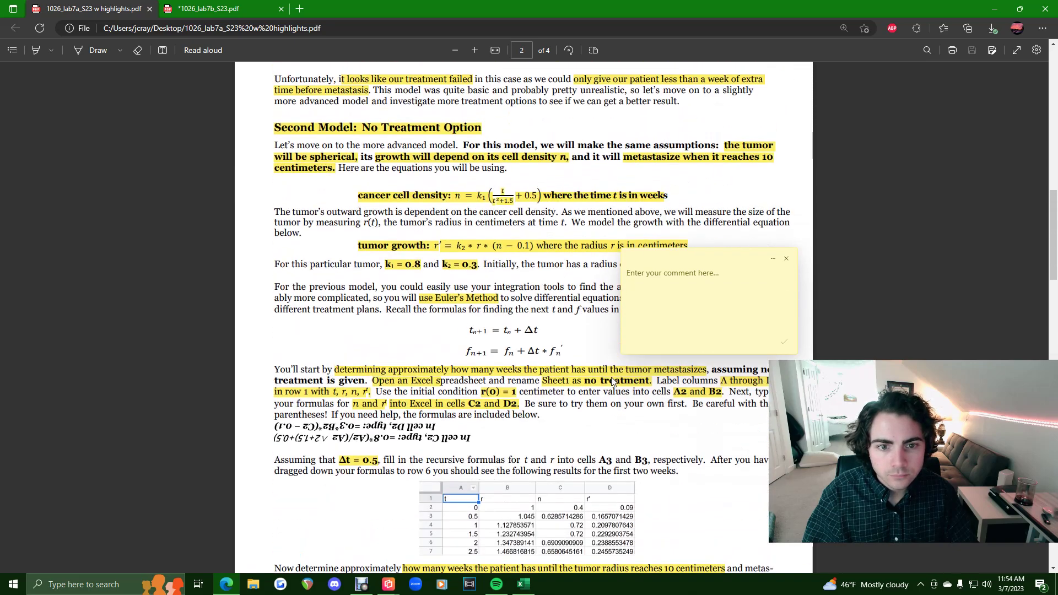
scroll(606, 384, up, 1)
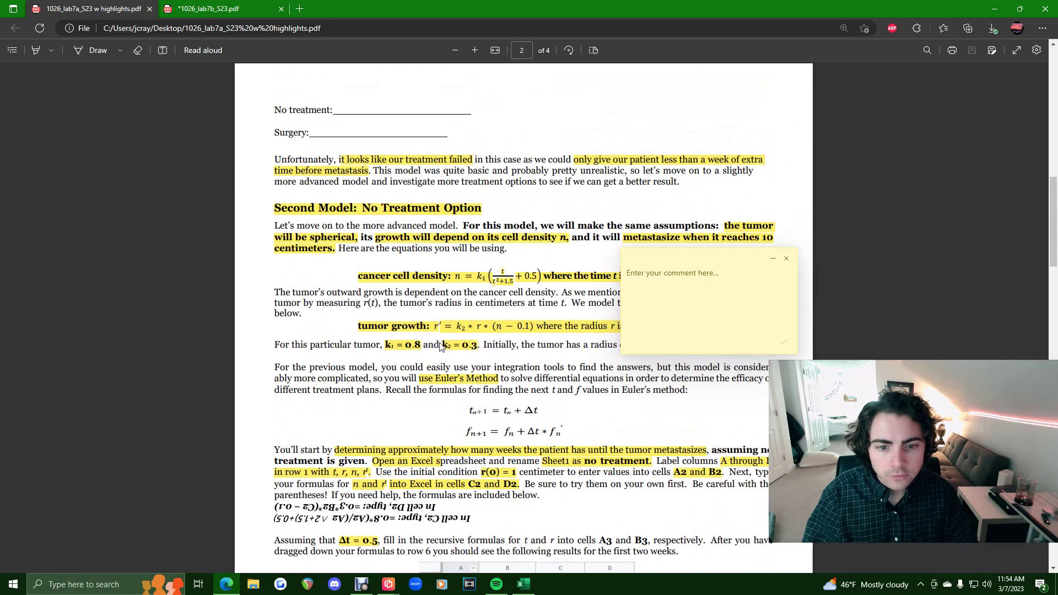
click(787, 259)
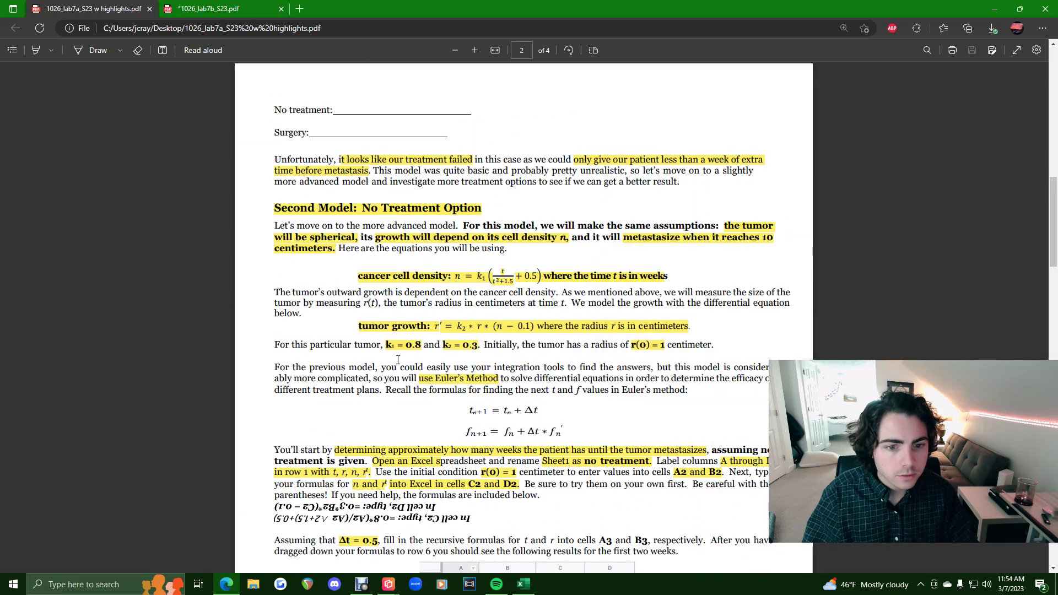
drag(442, 344, 466, 342)
scroll(589, 356, down, 15)
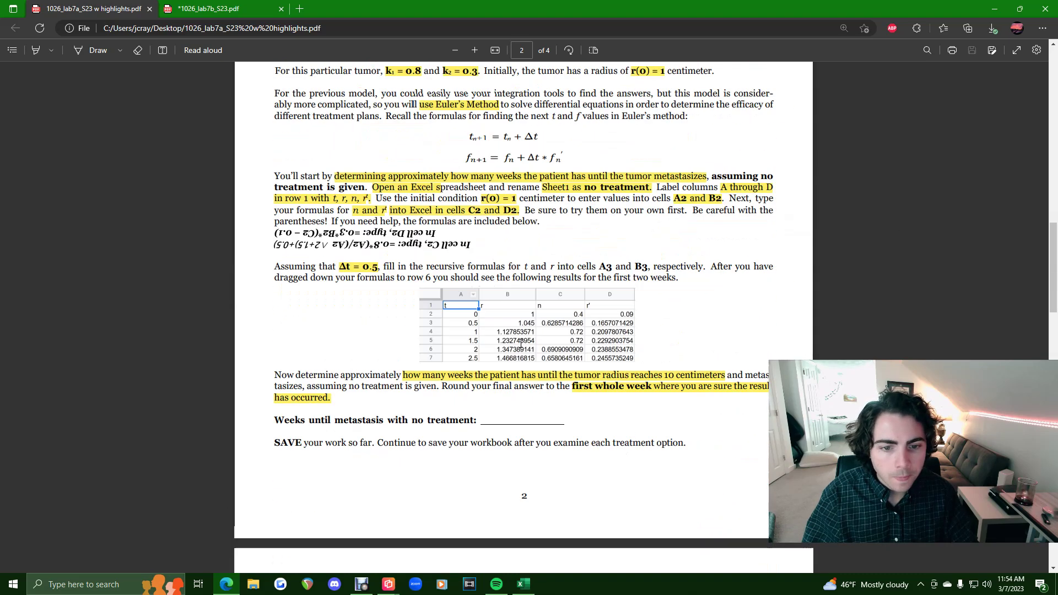
scroll(588, 356, down, 10)
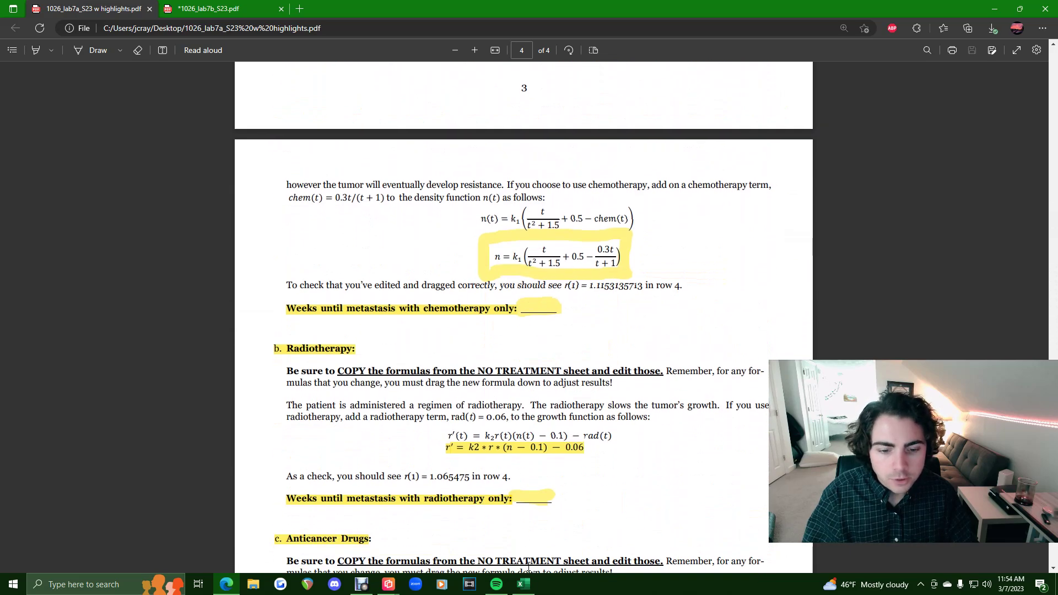
click(524, 585)
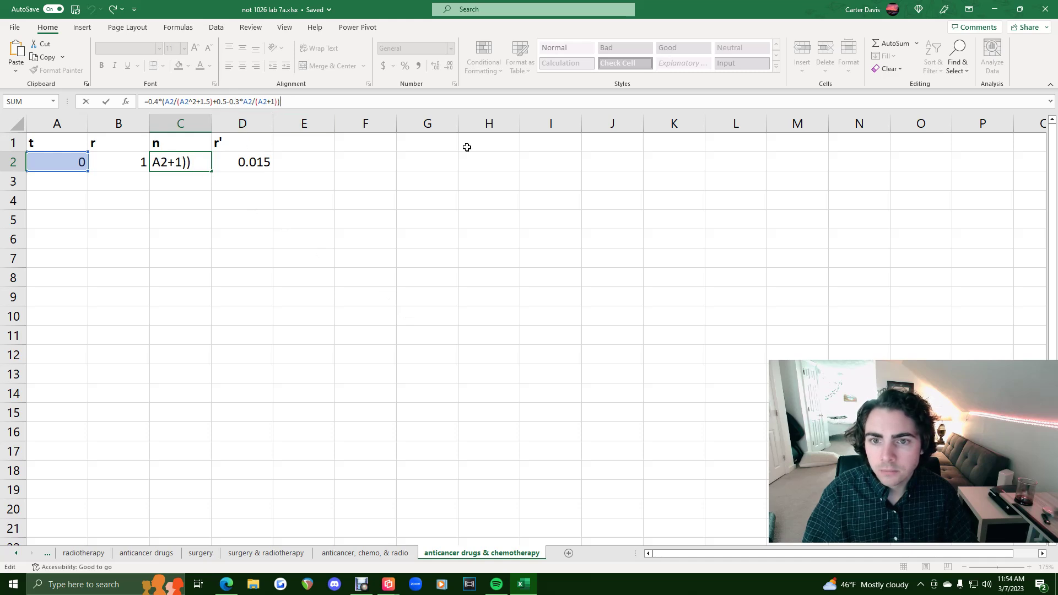
key(Return)
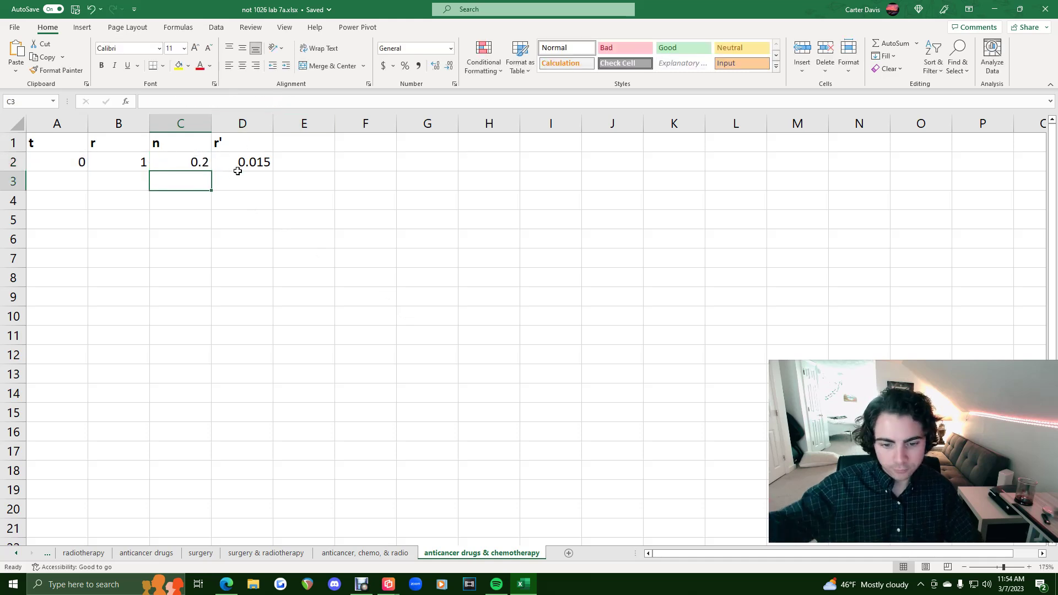
Step: Enter 0.5 in A3 and extend the t series from A2:A3 down to 521 in A1044
click(176, 160)
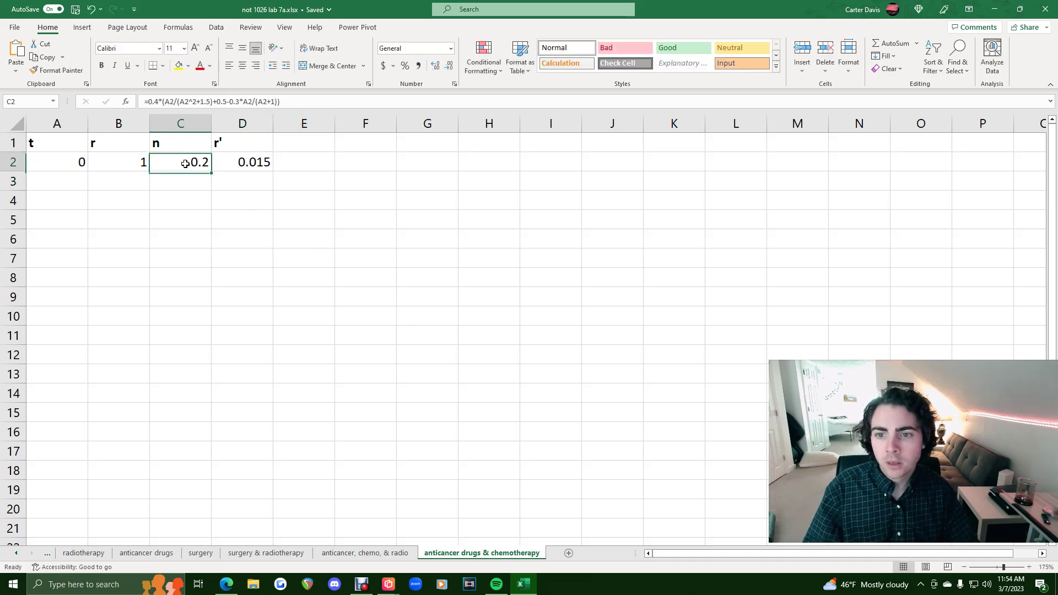
click(232, 165)
click(78, 181)
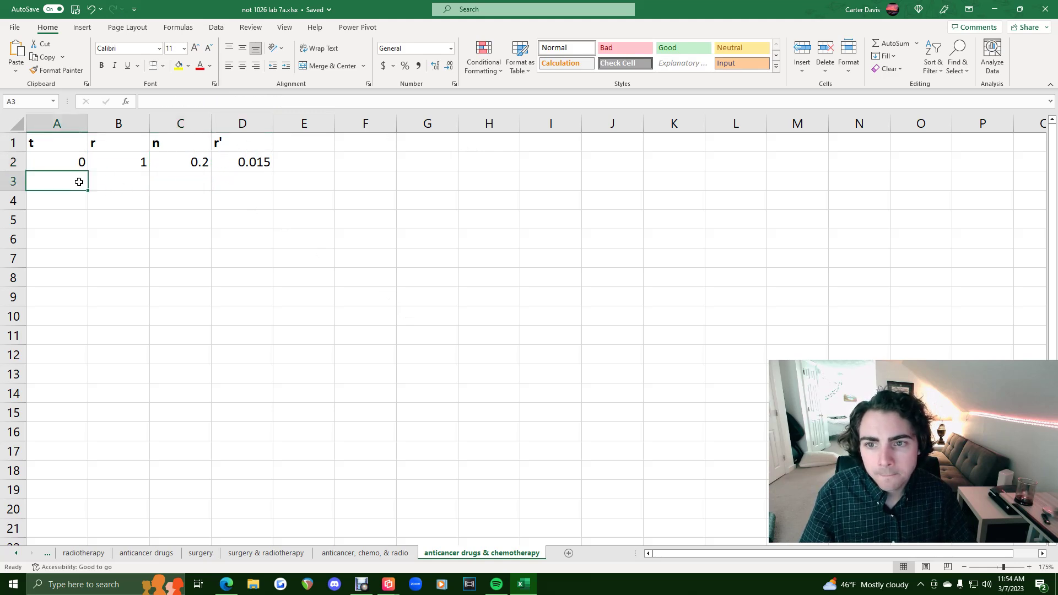
text(0.5)
key(Return)
drag(916, 472, 789, 449)
click(46, 199)
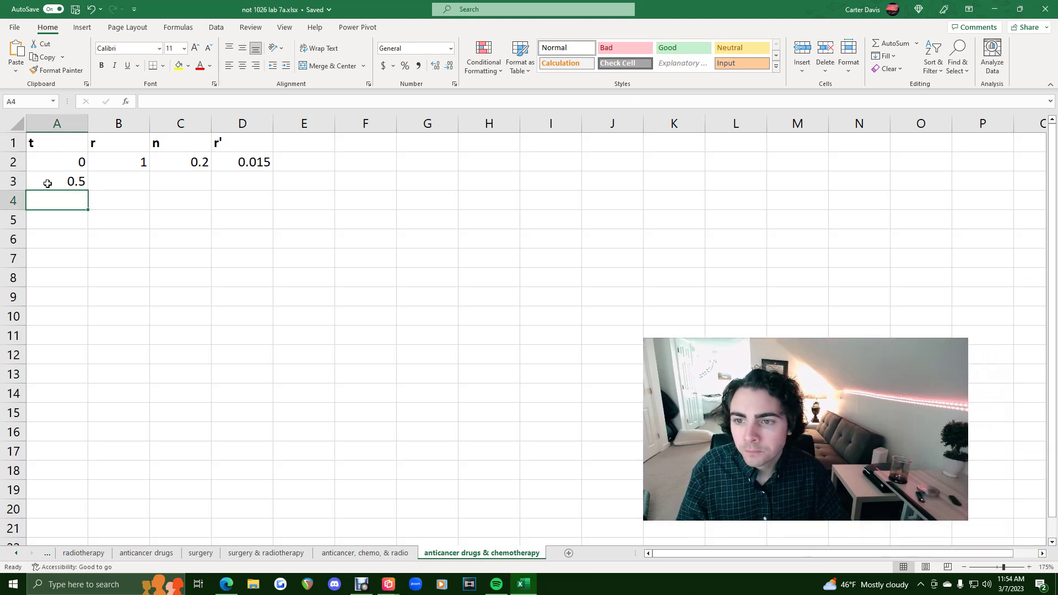
drag(61, 160, 118, 593)
drag(118, 592, 128, 483)
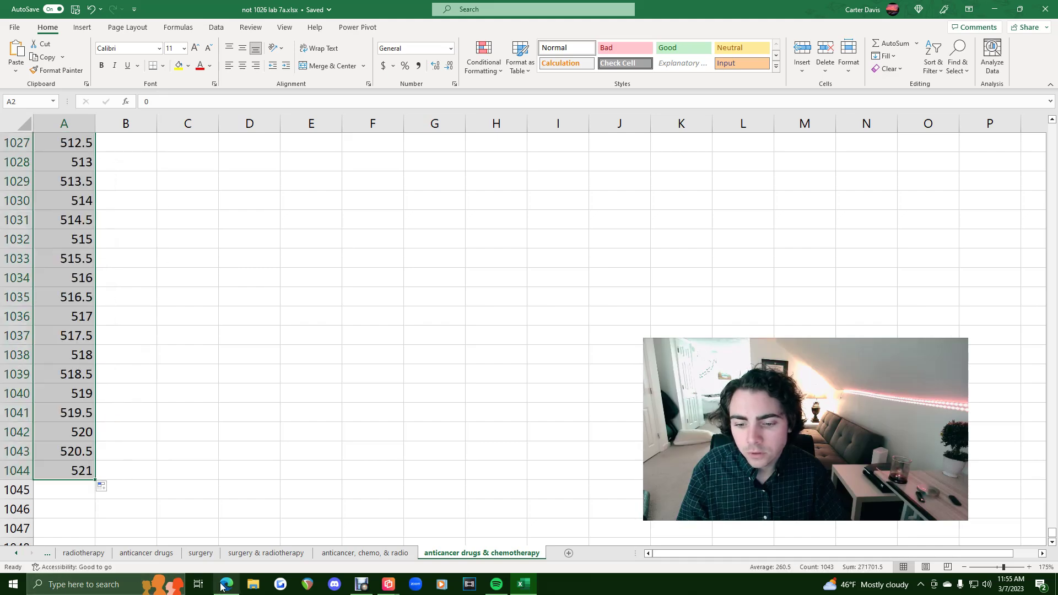
Step: Check the time span required by question 3 in the Lab 7b PDF and return to Excel
click(226, 584)
scroll(441, 287, down, 8)
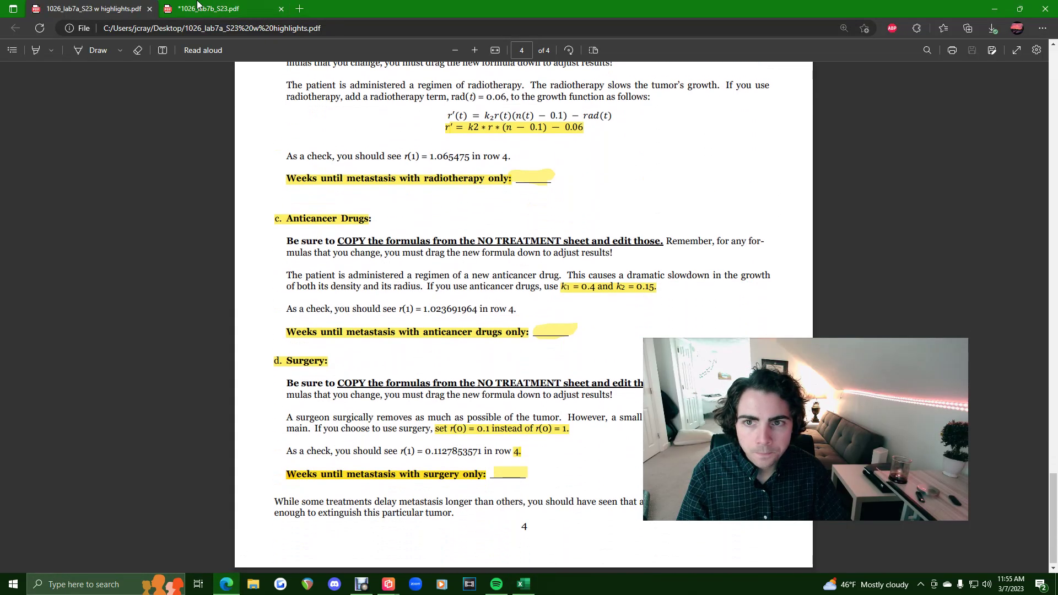
key(ctrl+Tab)
scroll(479, 274, down, 3)
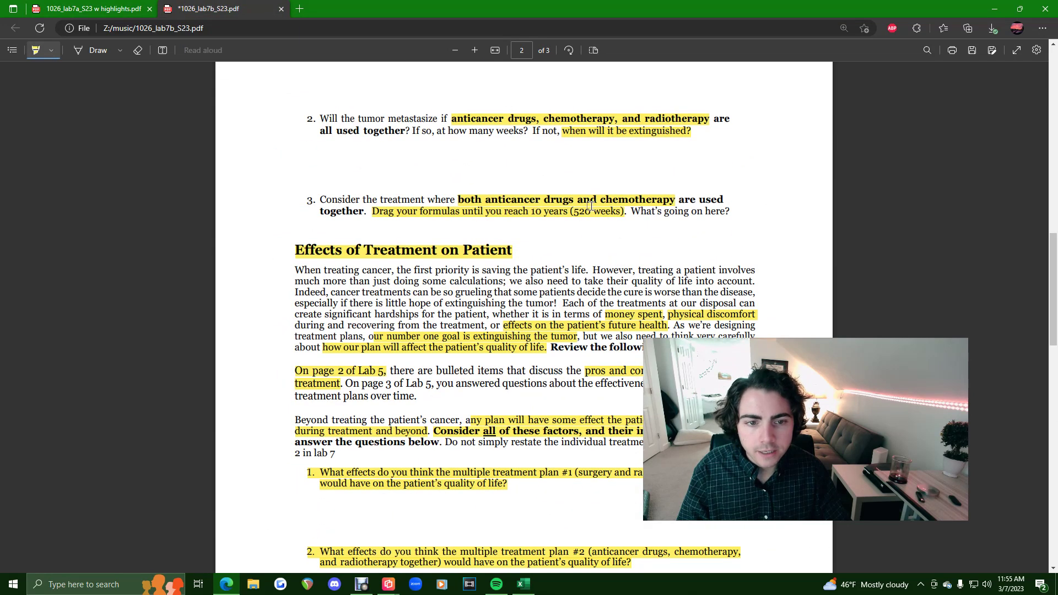
click(523, 585)
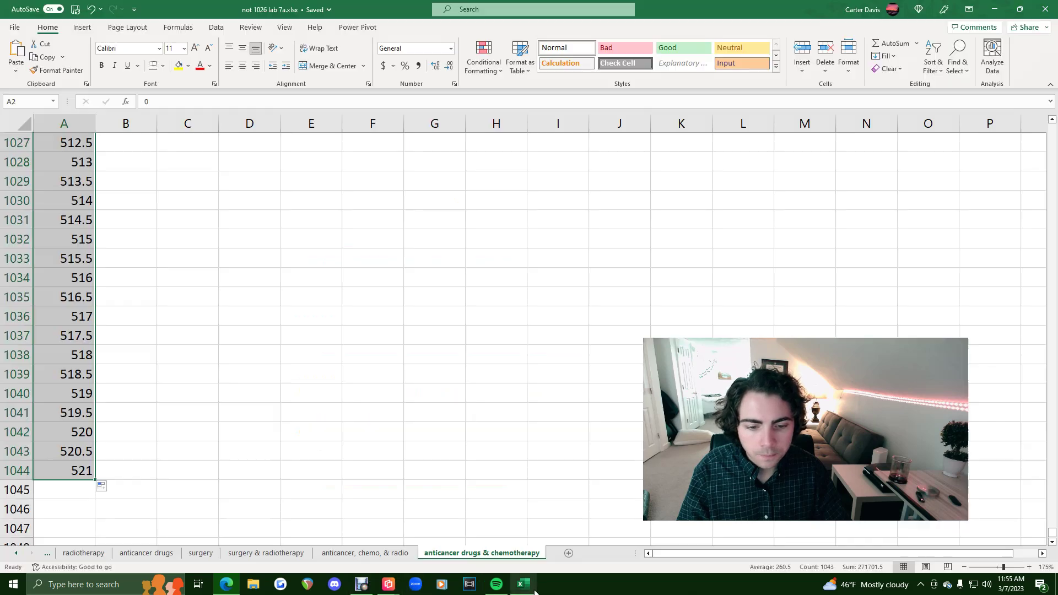
Step: Enter the formula =B2+0.5*D2 in B3 of the anticancer drugs & chemotherapy sheet
scroll(187, 397, up, 17)
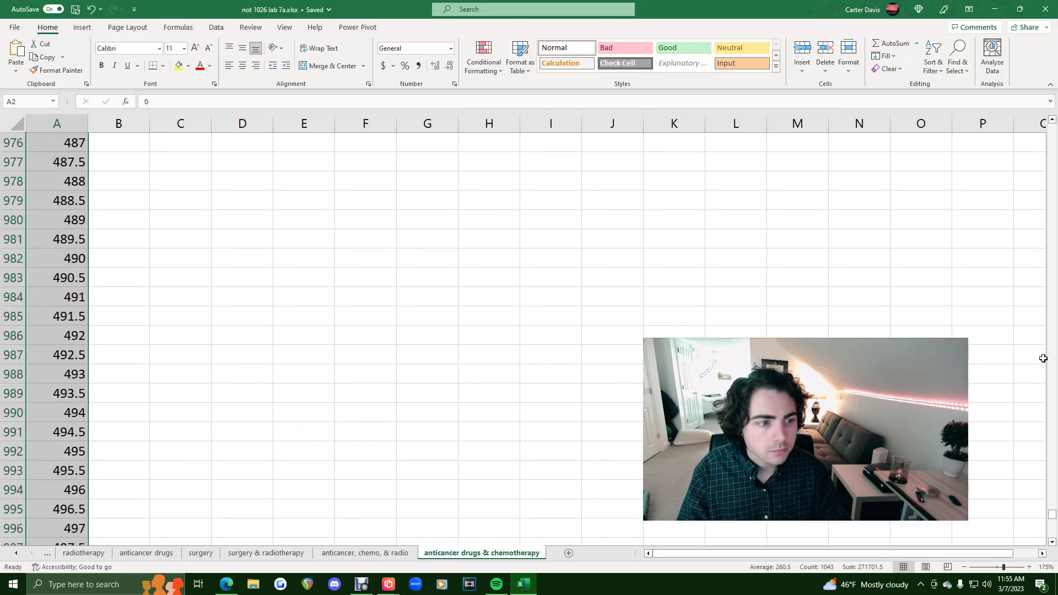
drag(1051, 524, 1051, 132)
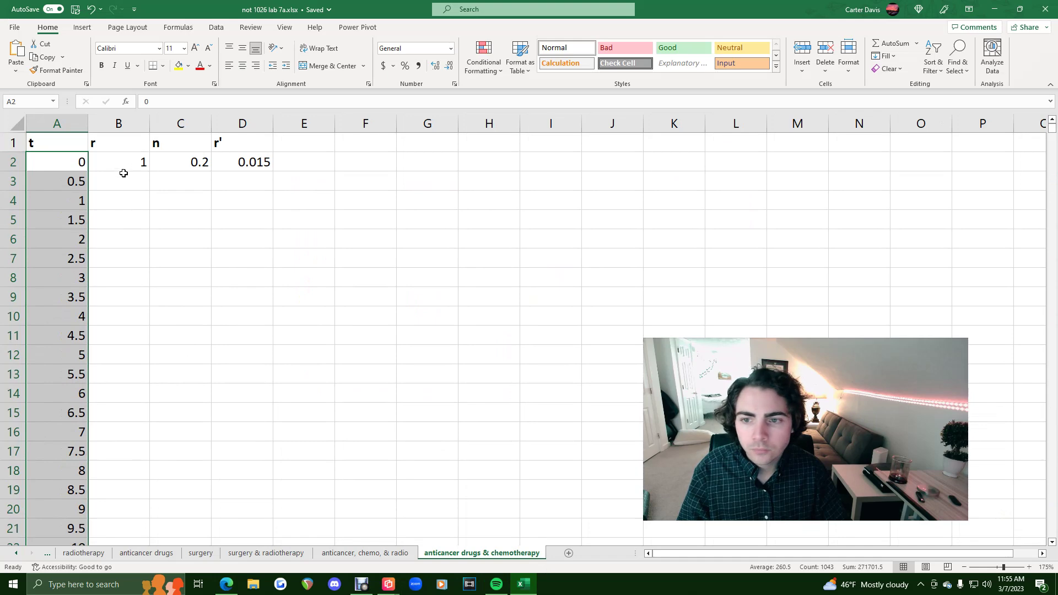
click(138, 188)
text(=)
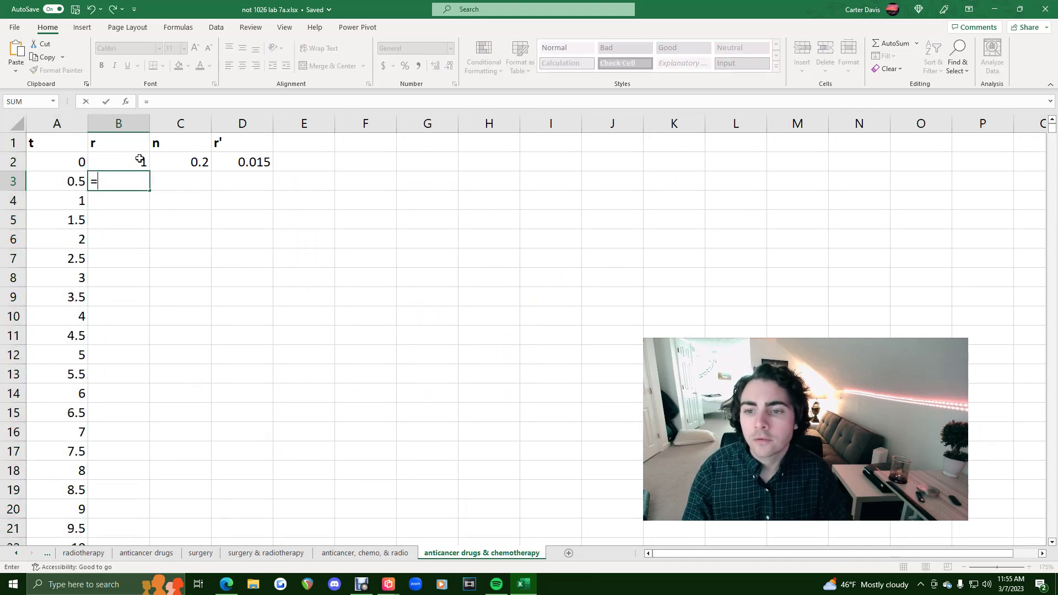
click(139, 160)
text(+0.5*)
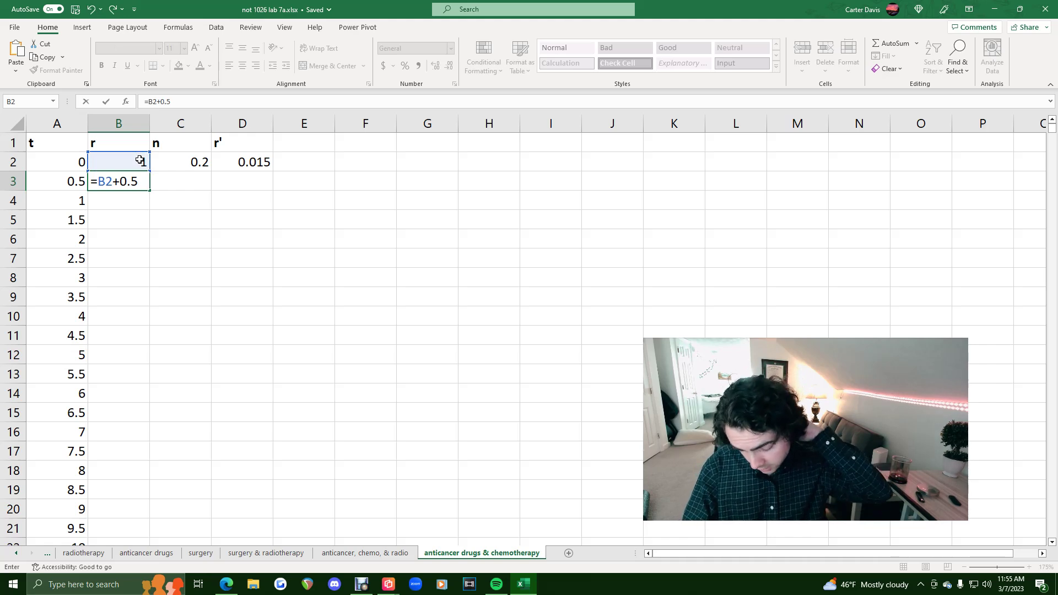
click(253, 175)
click(248, 157)
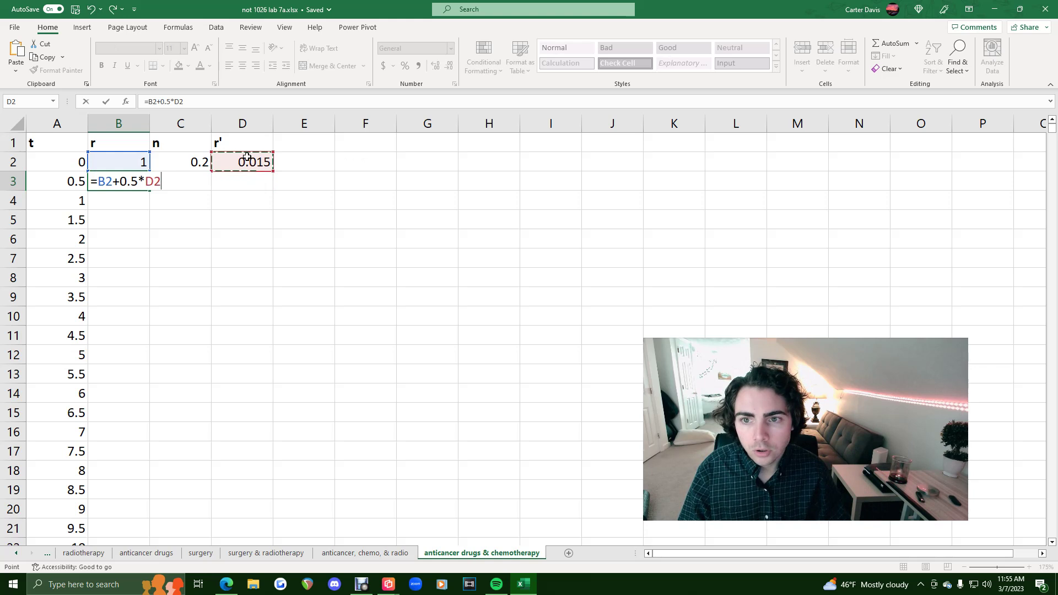
key(Return)
Step: Copy the C2:D2 formulas down to row 3, and fill B3:D3 down through row 1044
click(120, 182)
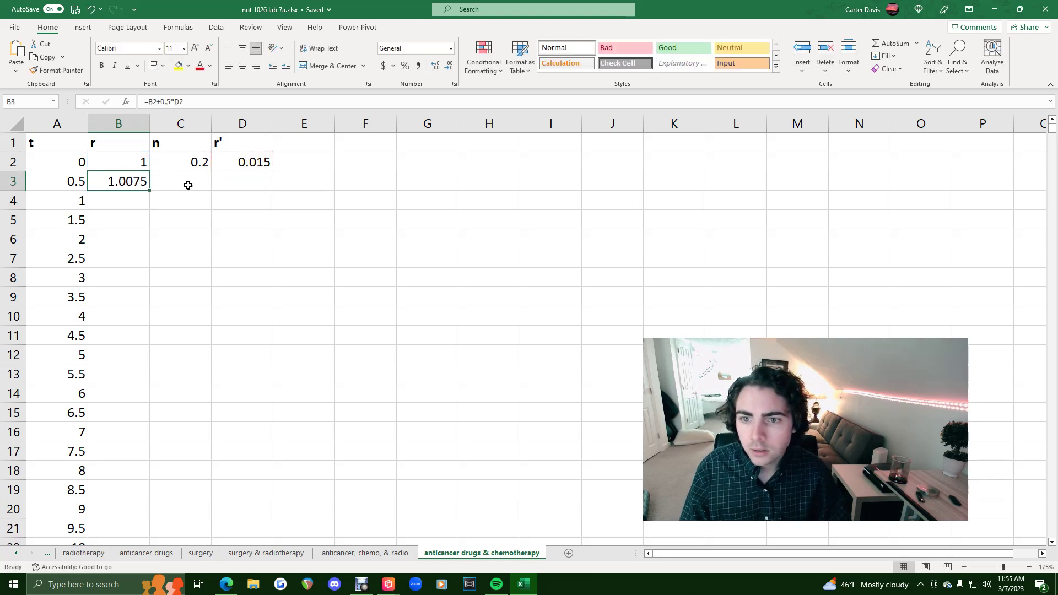
click(189, 155)
mouse_move(210, 162)
mouse_down()
mouse_move(266, 174)
mouse_move(272, 190)
mouse_up()
drag(116, 179, 270, 482)
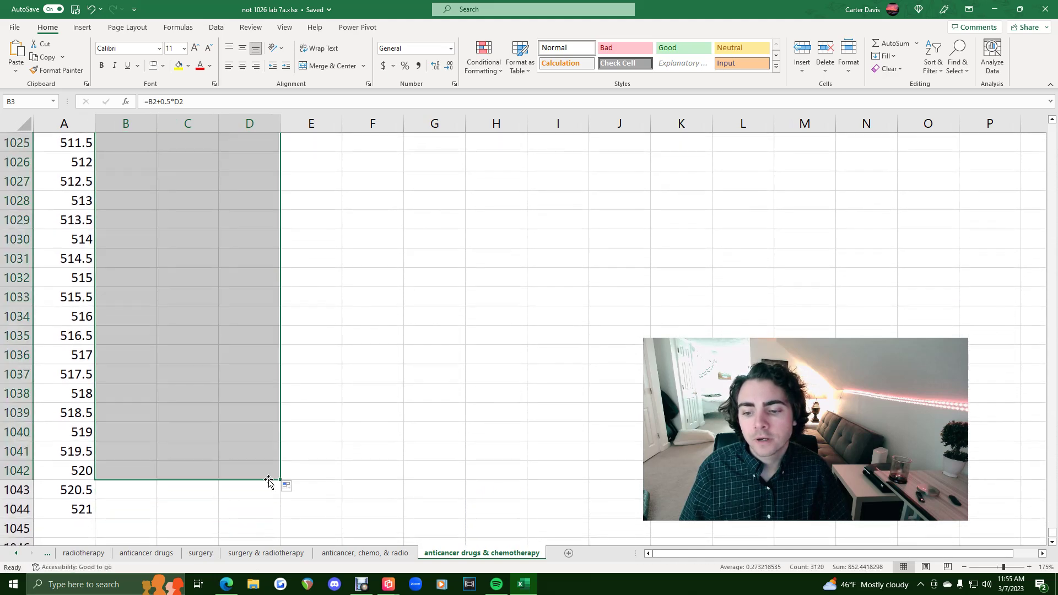
drag(283, 481, 277, 512)
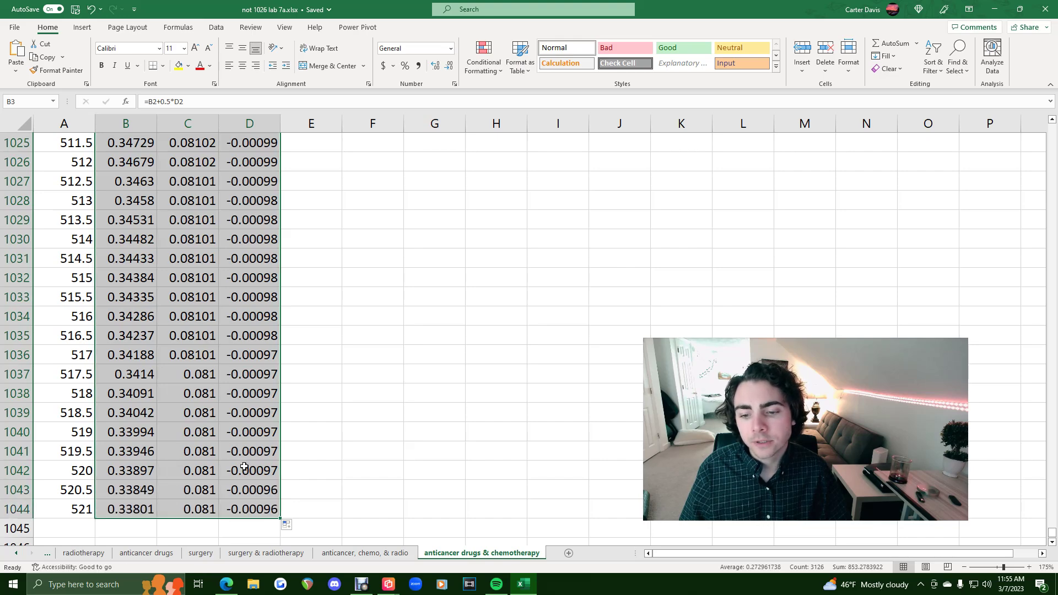
Step: Examine how the tumor radius in column B changes from the first row to the end of the series
drag(1053, 534, 1052, 127)
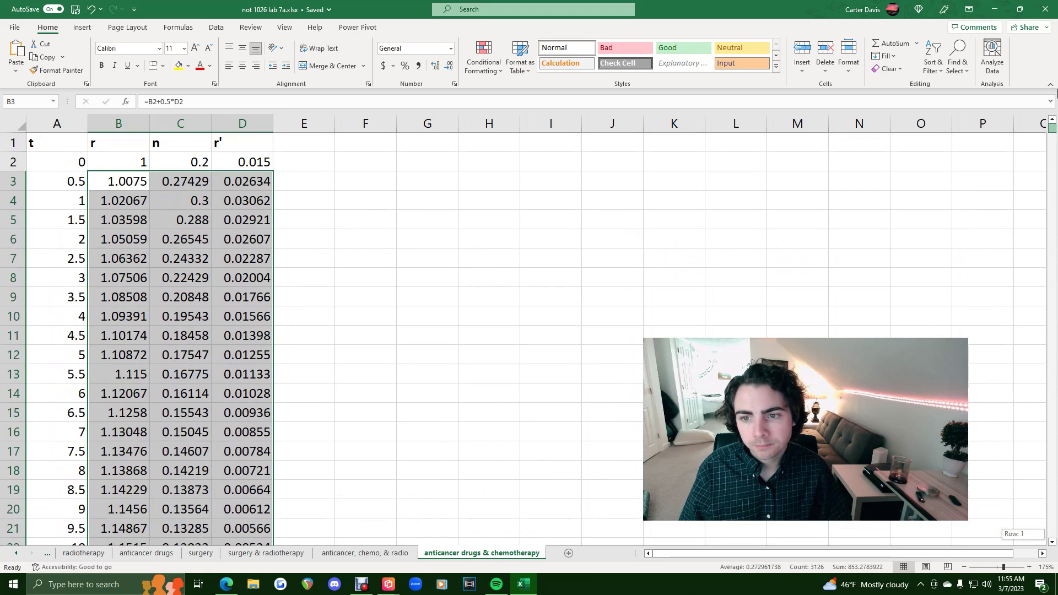
click(118, 165)
scroll(124, 193, down, 2)
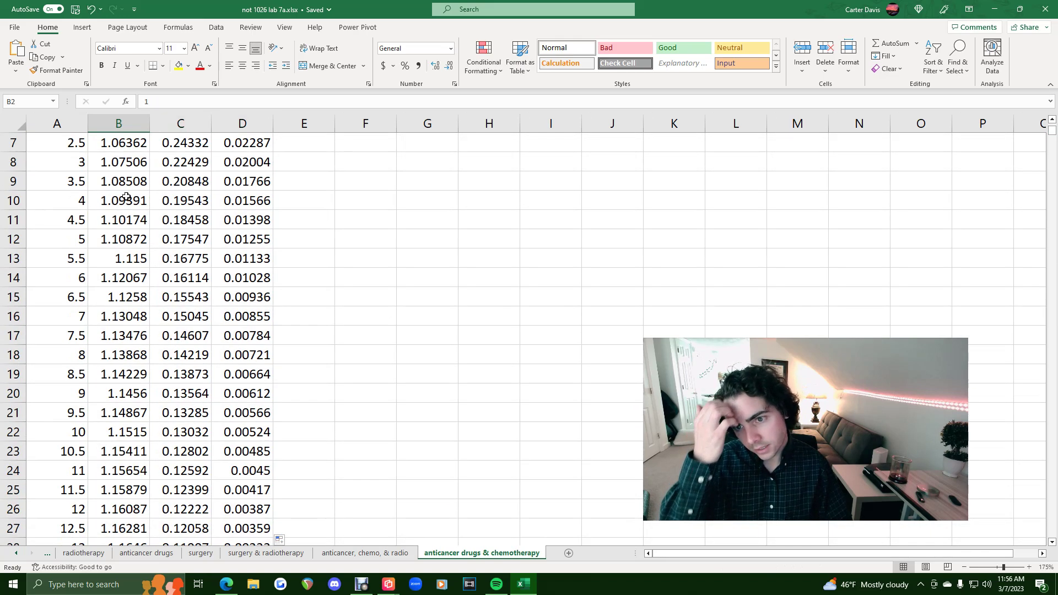
scroll(126, 196, down, 20)
scroll(154, 303, down, 20)
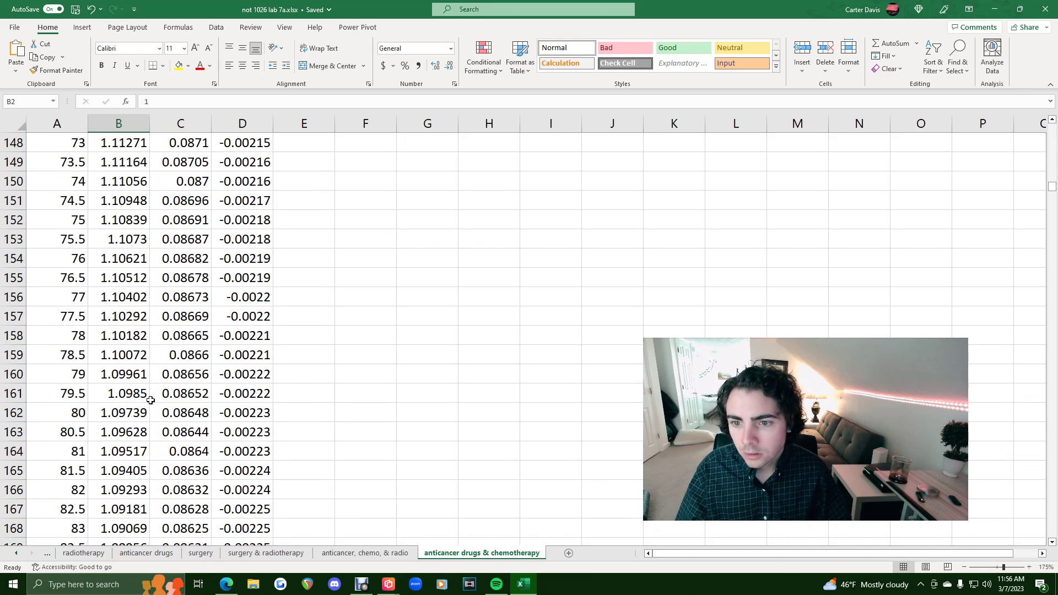
scroll(151, 400, down, 4)
scroll(150, 400, down, 2)
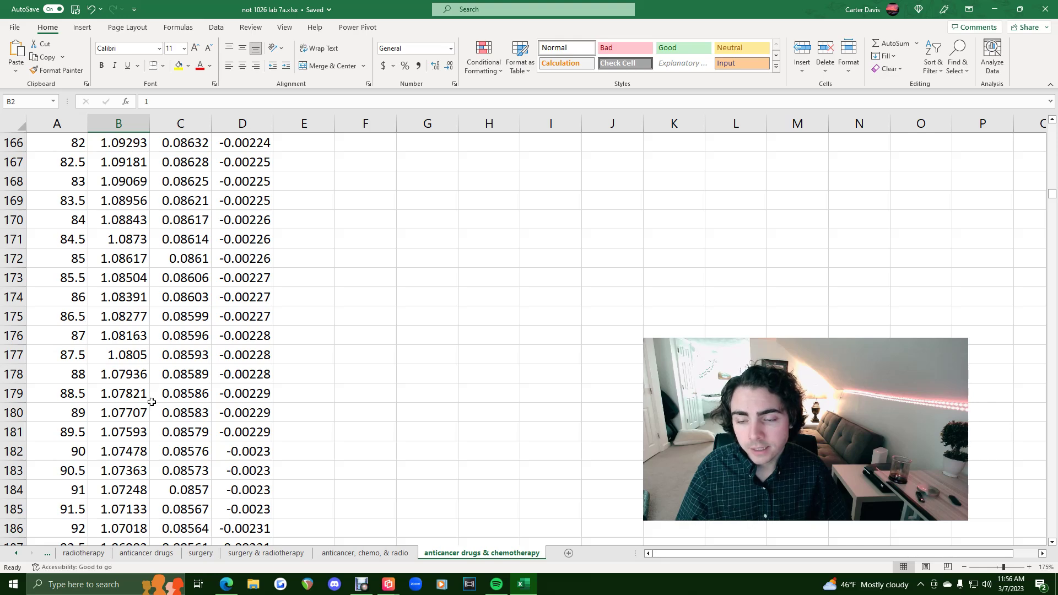
scroll(152, 402, down, 6)
scroll(152, 402, down, 6)
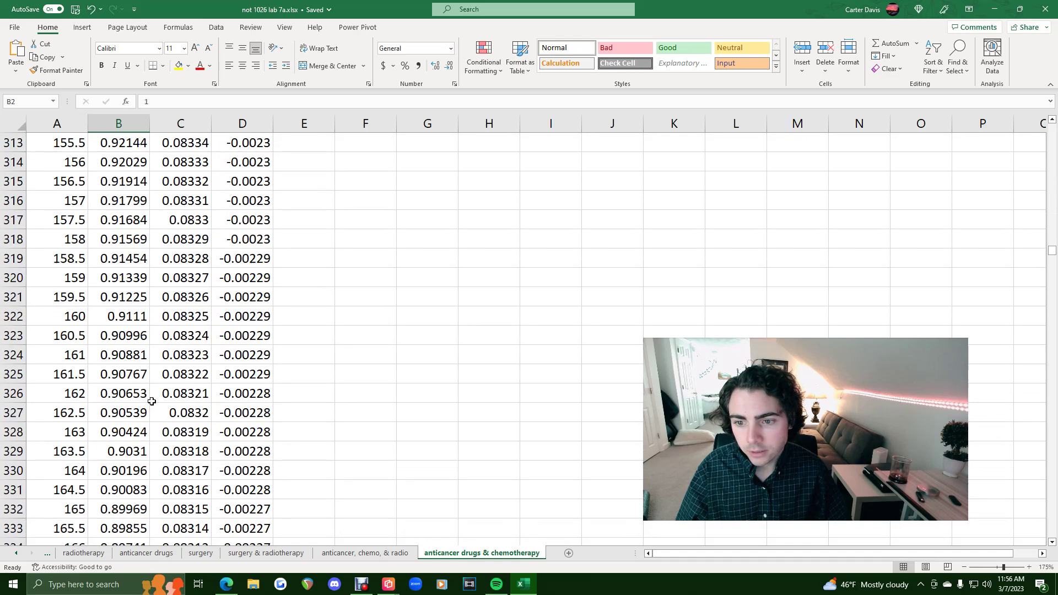
middle_click(331, 253)
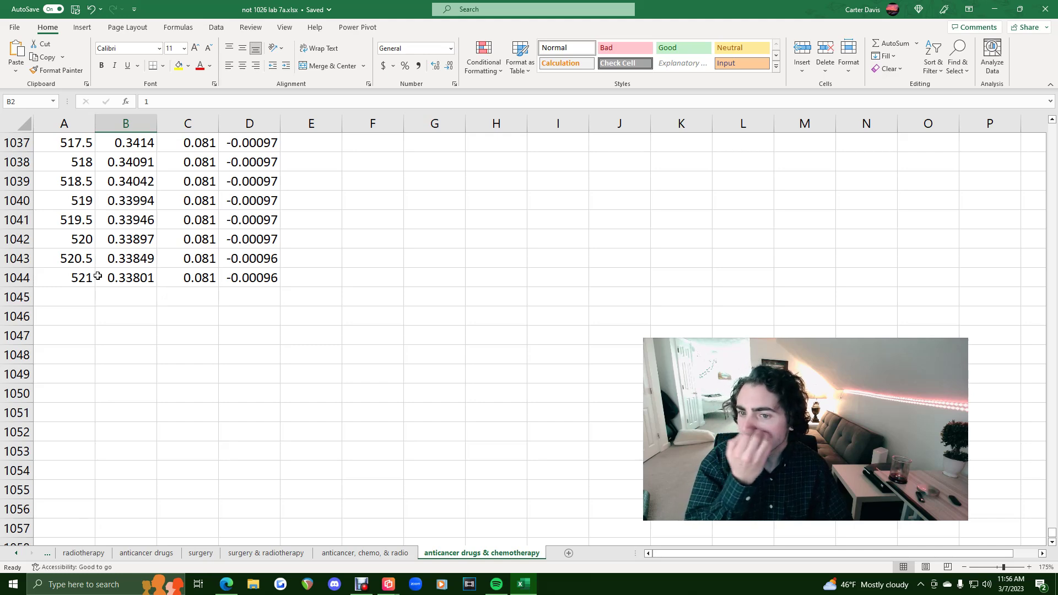
Step: Extend the t series from A1043:A1044 down to 911 in A1824
drag(63, 274, 237, 283)
drag(61, 261, 91, 282)
drag(73, 433, 64, 592)
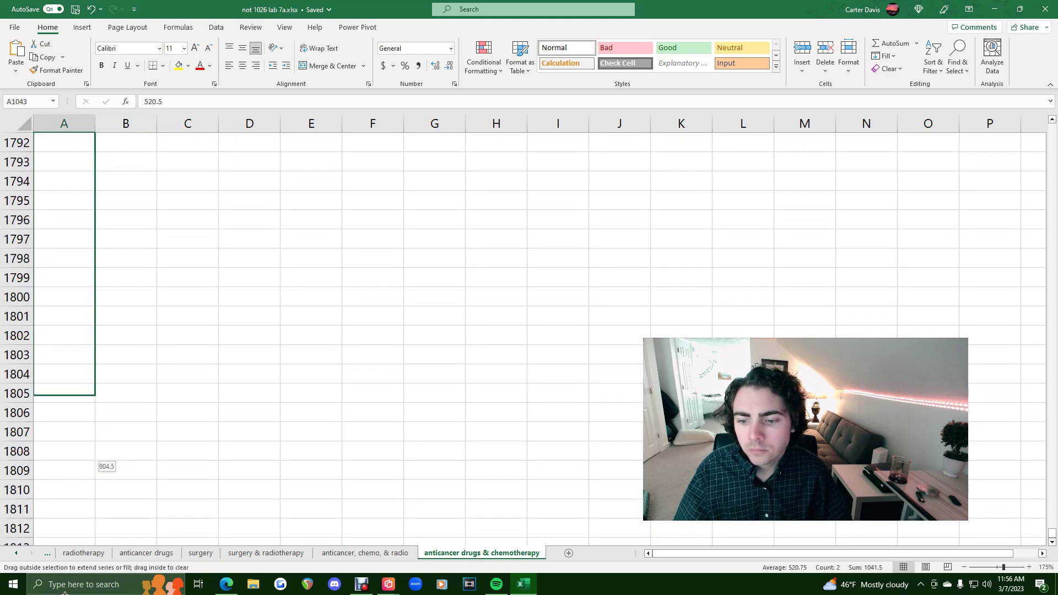
drag(64, 592, 67, 513)
Step: Fill the B1044:D1044 formulas down through row 1822 and check the end of the table
drag(1045, 526, 1047, 364)
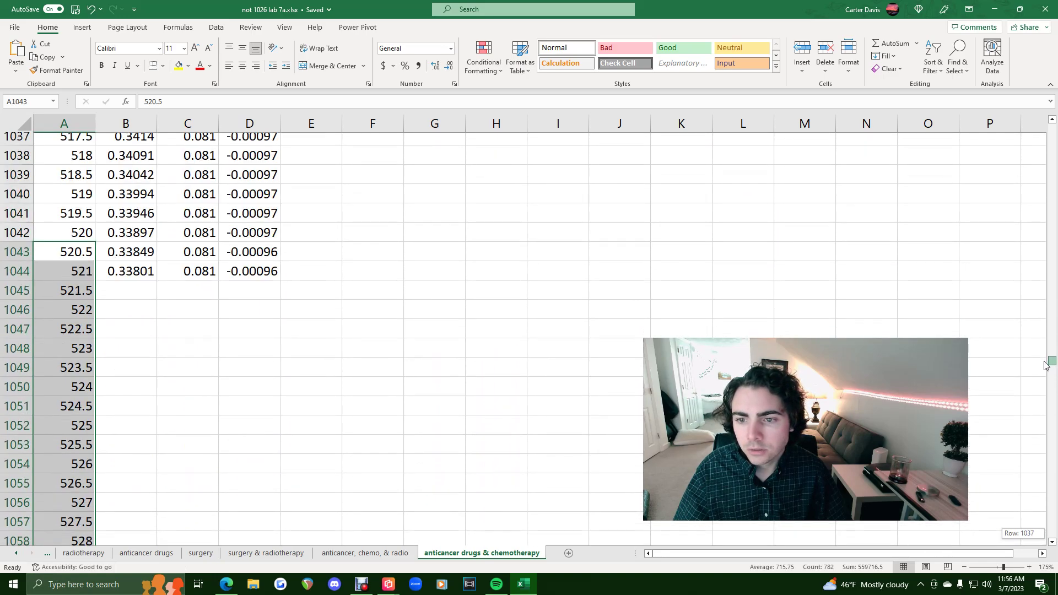
click(113, 279)
drag(130, 271, 282, 518)
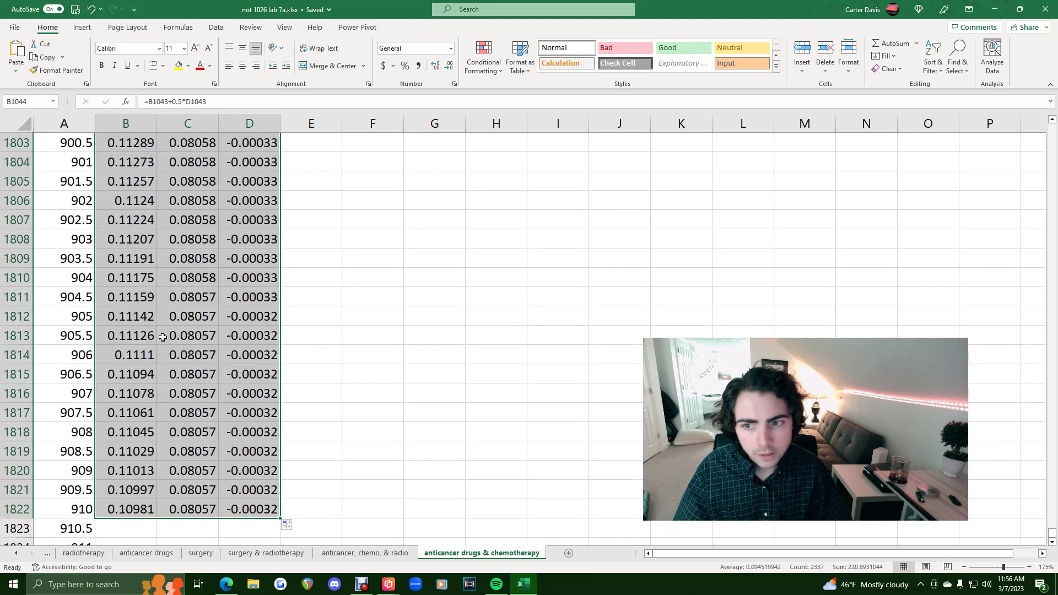
scroll(149, 308, down, 3)
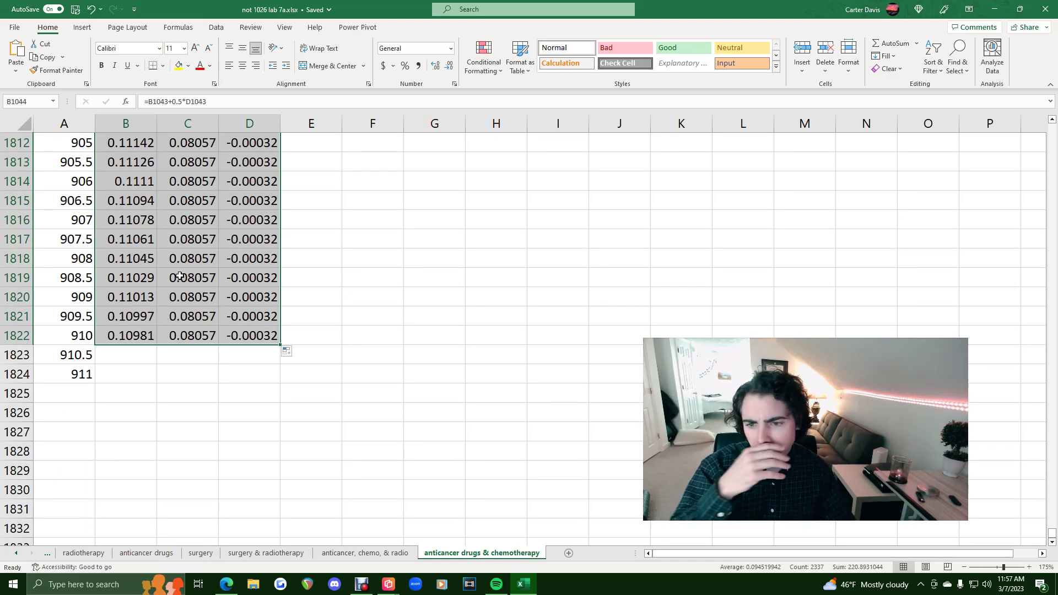
Step: Switch to the Lab 7b PDF in Edge and highlight the "What's going on here?" text in question 3
mouse_move(226, 585)
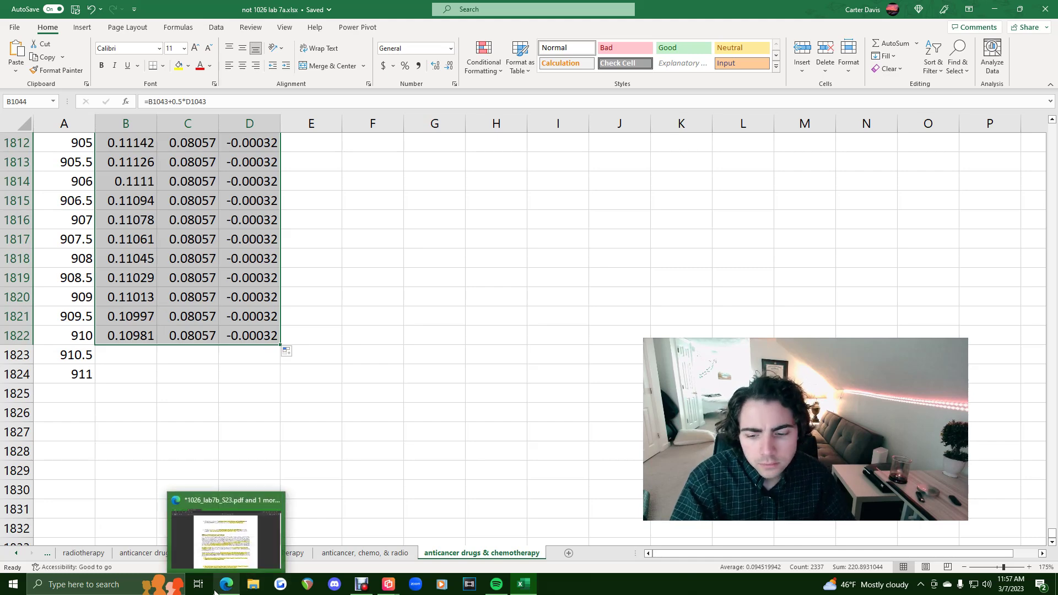
click(229, 551)
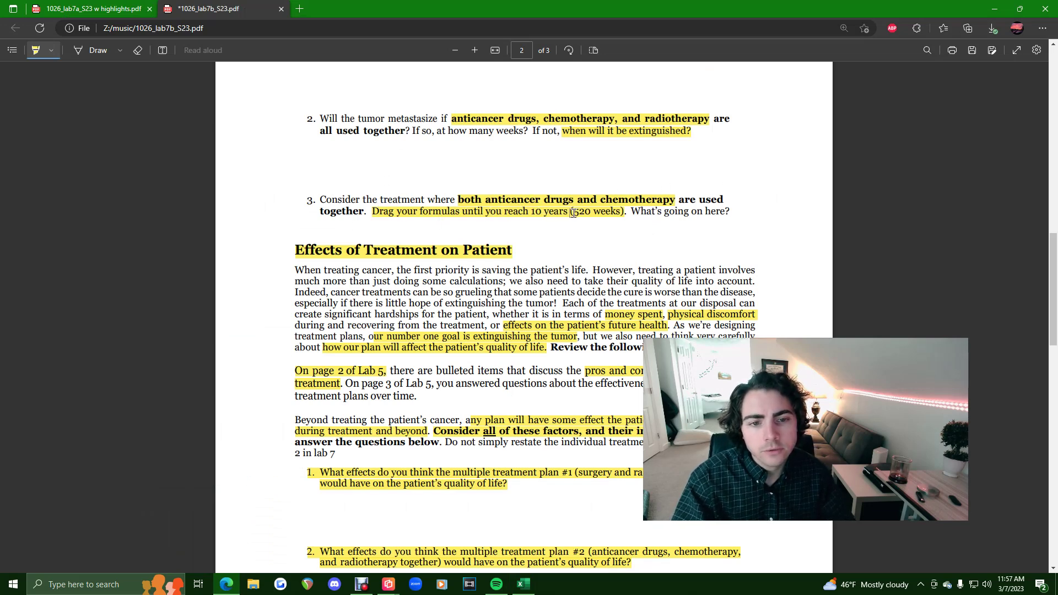
drag(634, 214, 713, 216)
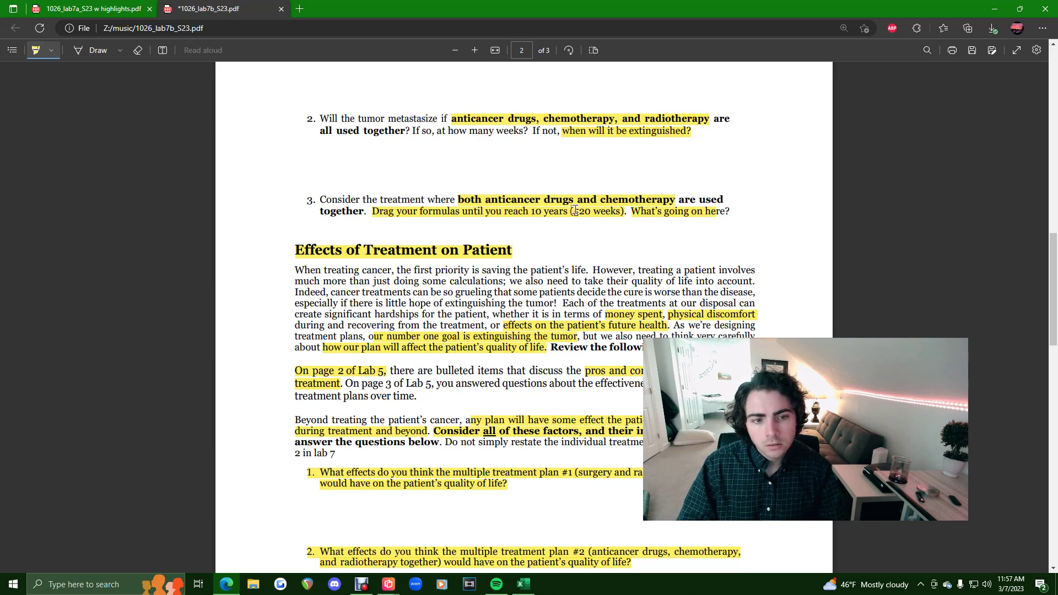
Step: Read the Effects of Treatment on Patient section and consult the Treatment Options bullets in the Lab 7a PDF
drag(743, 424, 917, 384)
scroll(603, 235, down, 3)
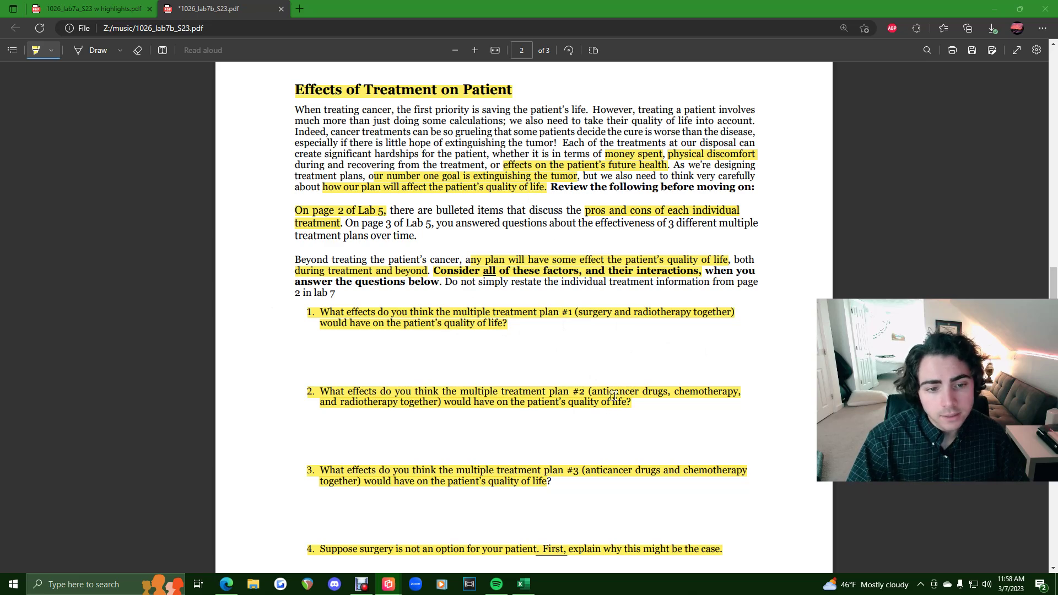
mouse_move(900, 347)
drag(900, 347, 839, 330)
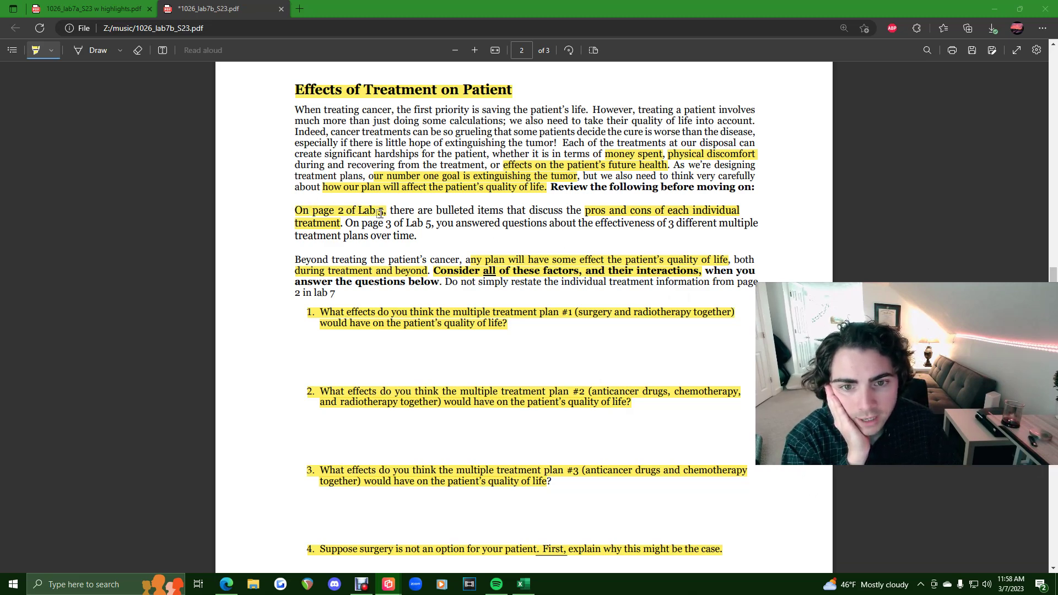
click(83, 7)
scroll(349, 297, up, 15)
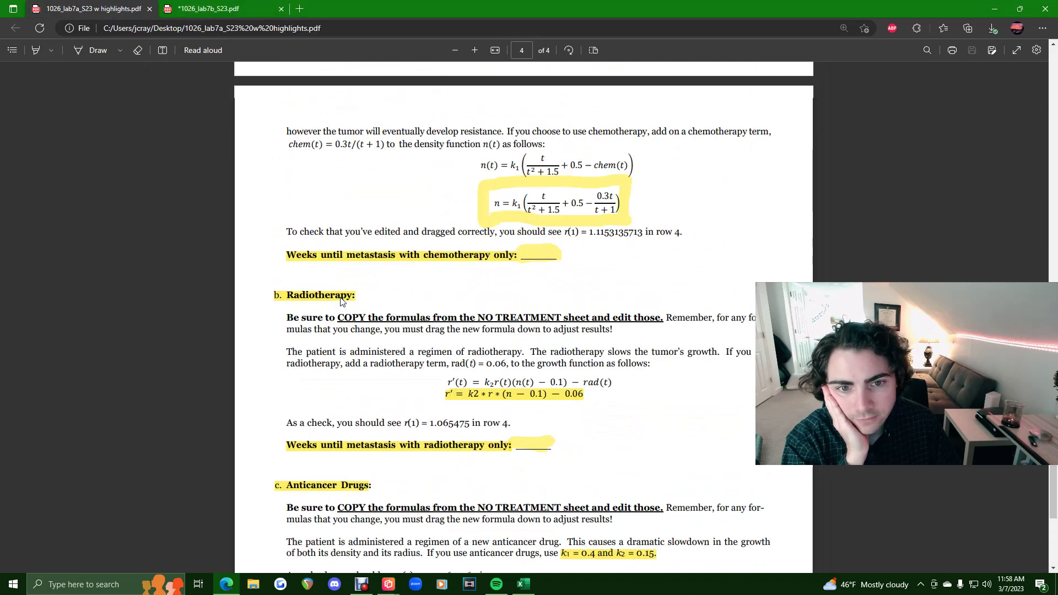
scroll(348, 297, down, 4)
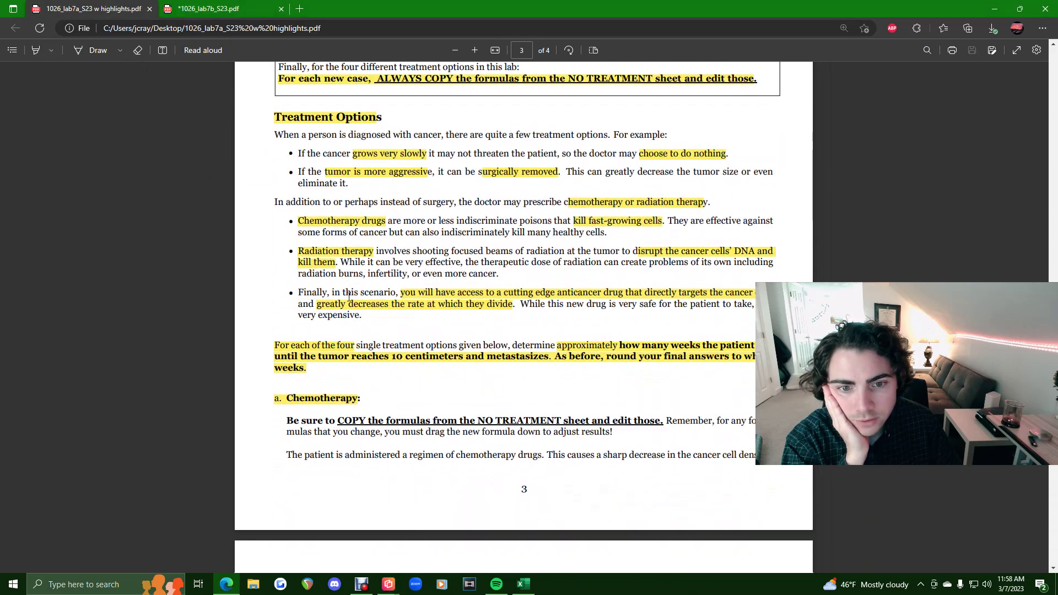
key(ctrl+Tab)
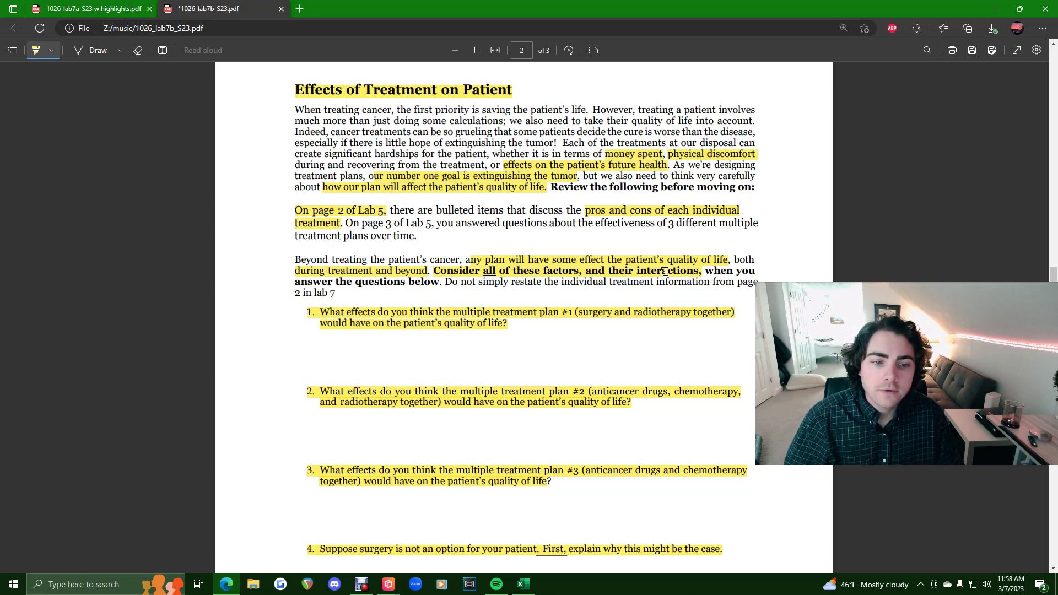
Step: Compare the surgery part of quality-of-life question 1 in Lab 7b with the surgery bullet in Lab 7a
scroll(482, 294, down, 2)
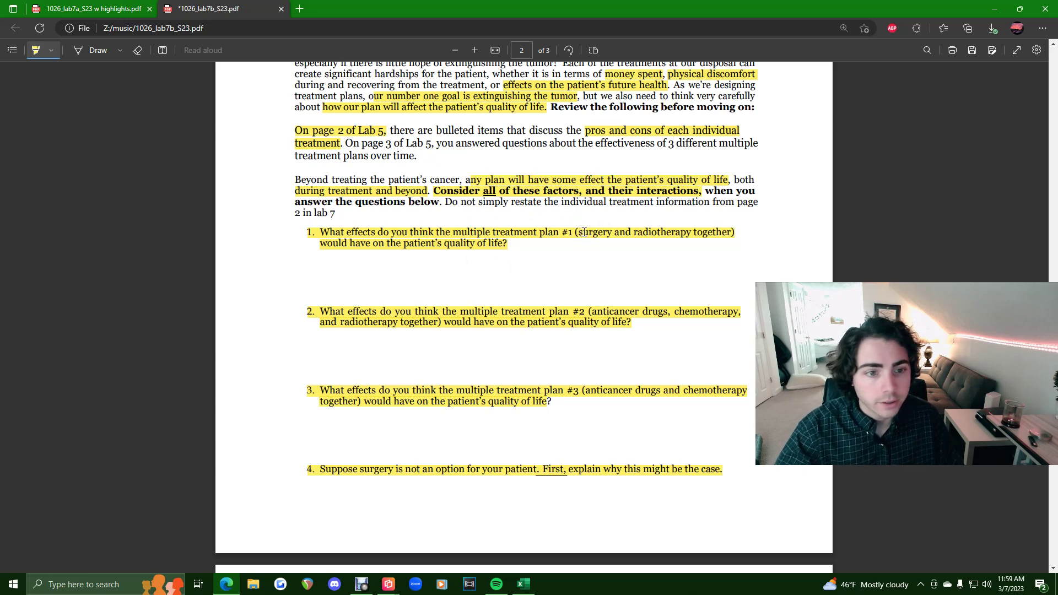
click(55, 6)
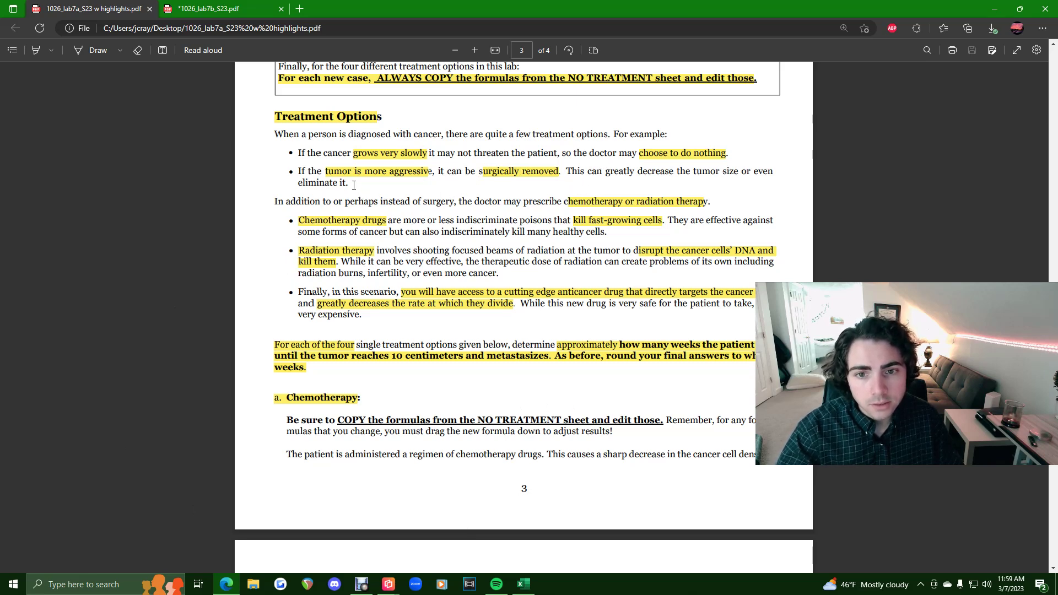
click(226, 9)
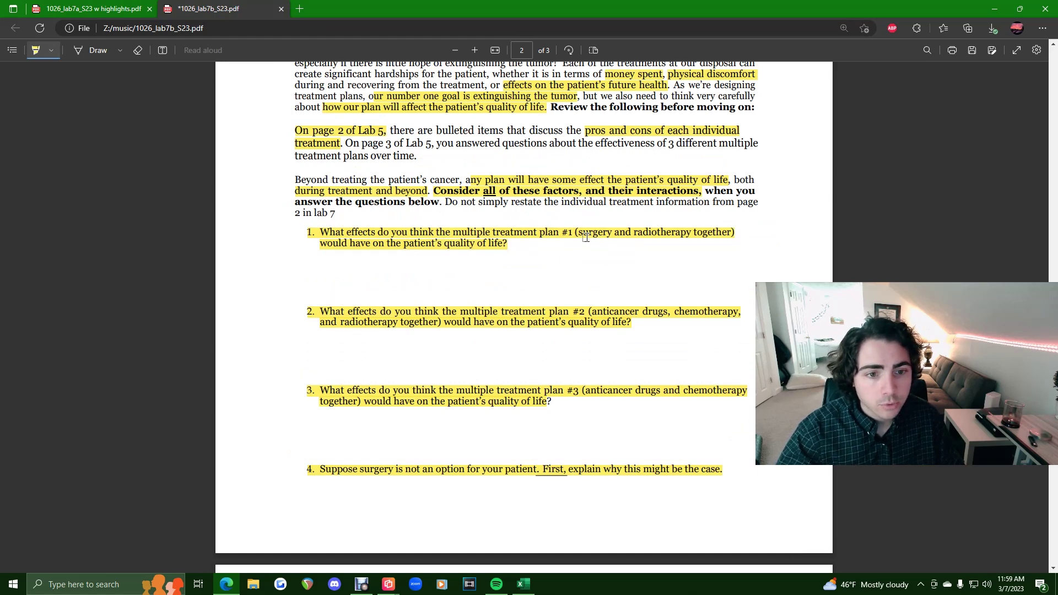
click(133, 9)
click(231, 9)
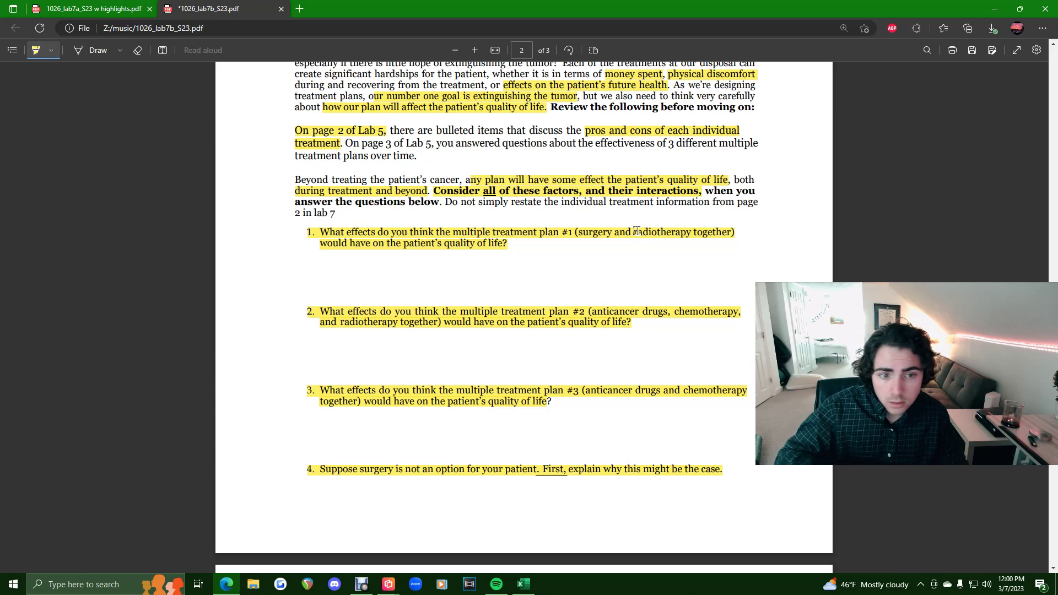
Step: Review the radiation therapy side effects in the Lab 7a PDF for question 1 and return to the Lab 7b PDF
key(ctrl+Tab)
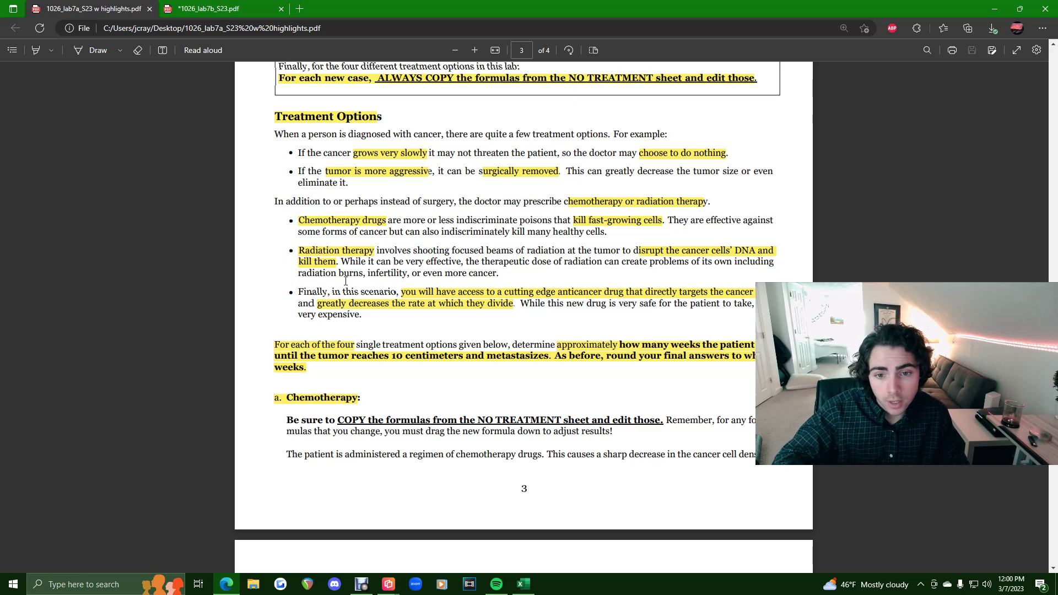
drag(298, 272, 508, 262)
click(507, 277)
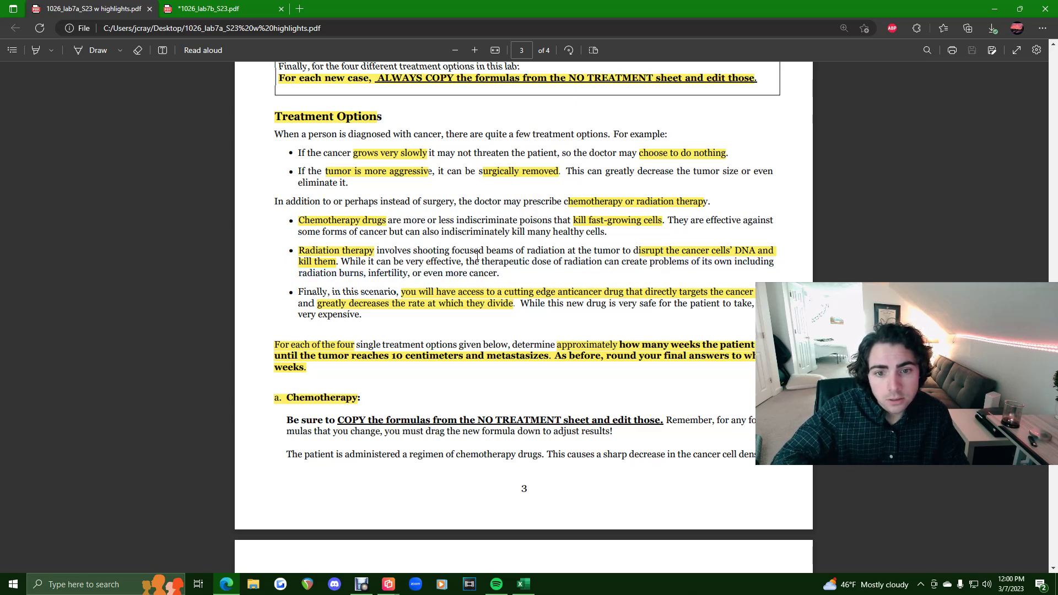
click(230, 4)
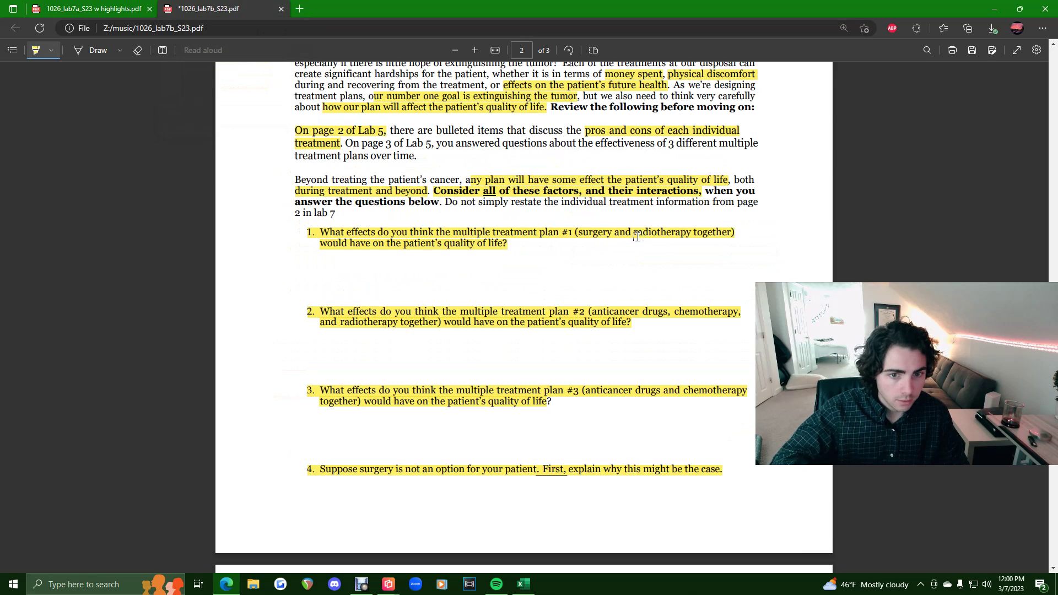
key(ctrl+Tab)
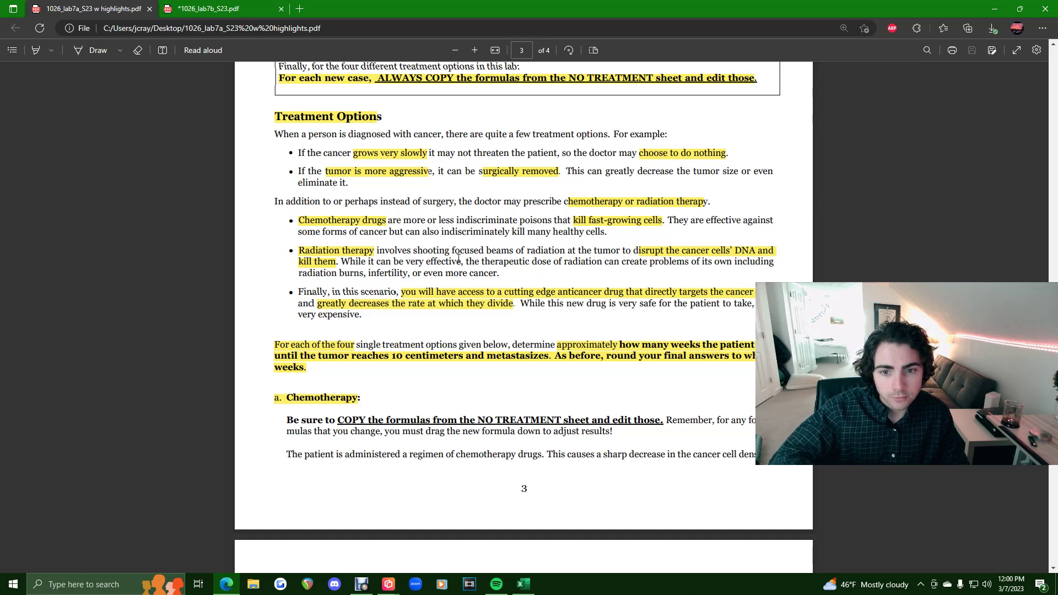
click(212, 6)
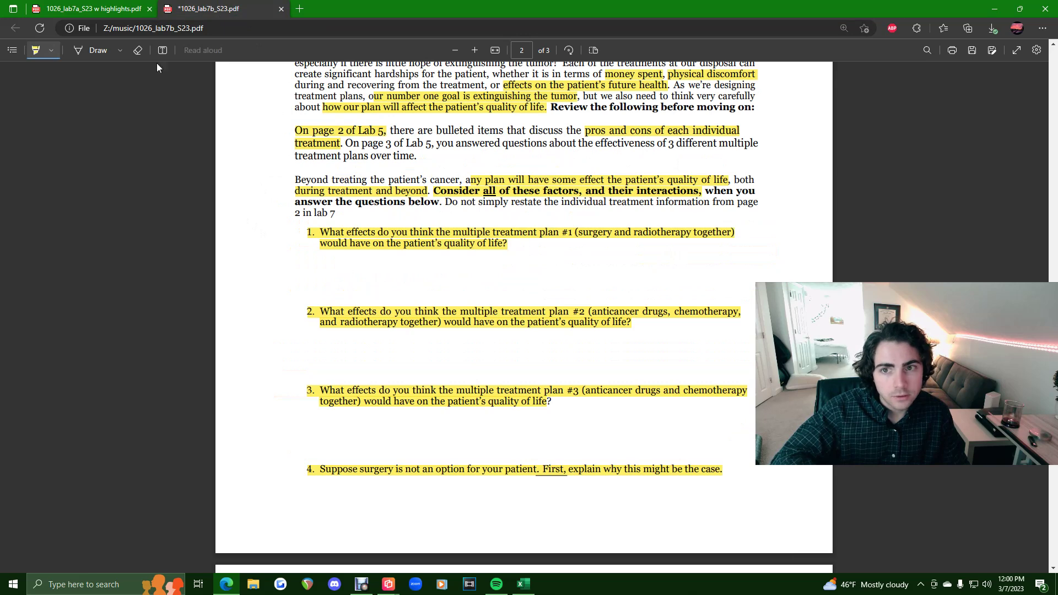
Step: Read the closing part of the radiation therapy bullet in the Lab 7a PDF and return to question 1 in Lab 7b
click(125, 6)
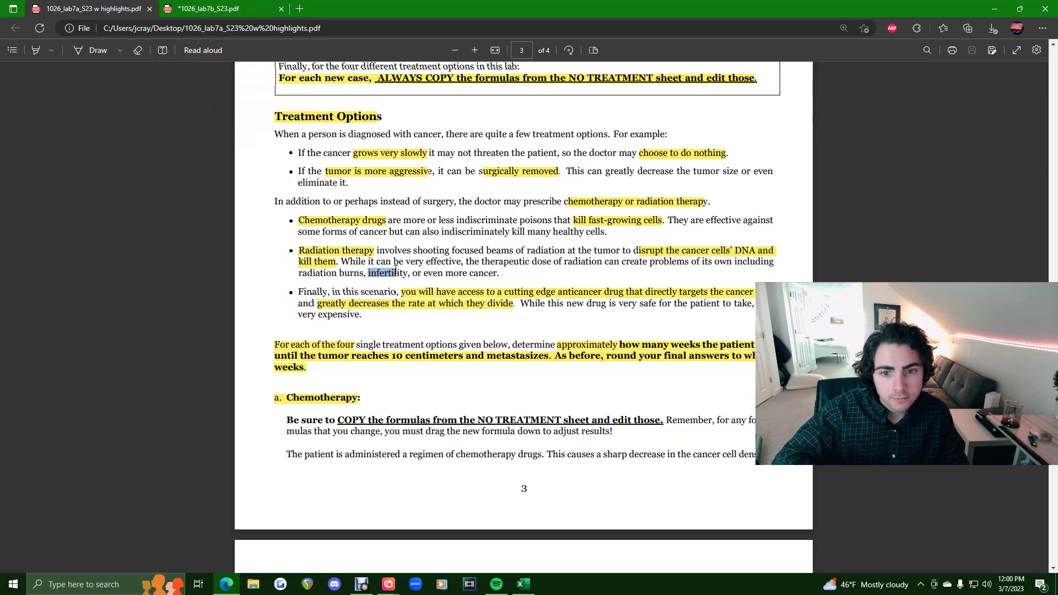
drag(417, 274, 502, 274)
click(502, 278)
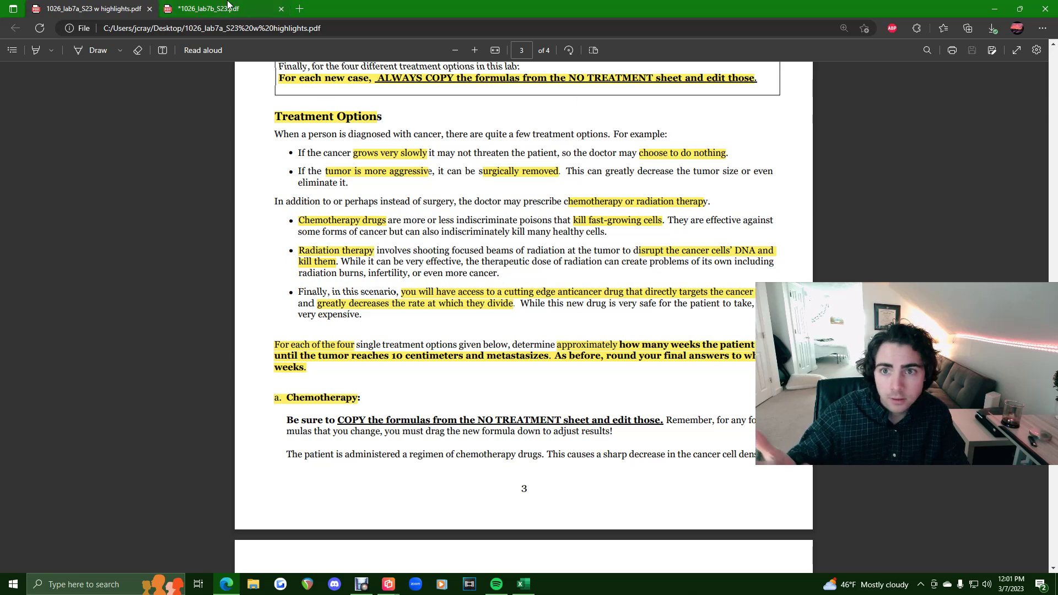
key(ctrl+Tab)
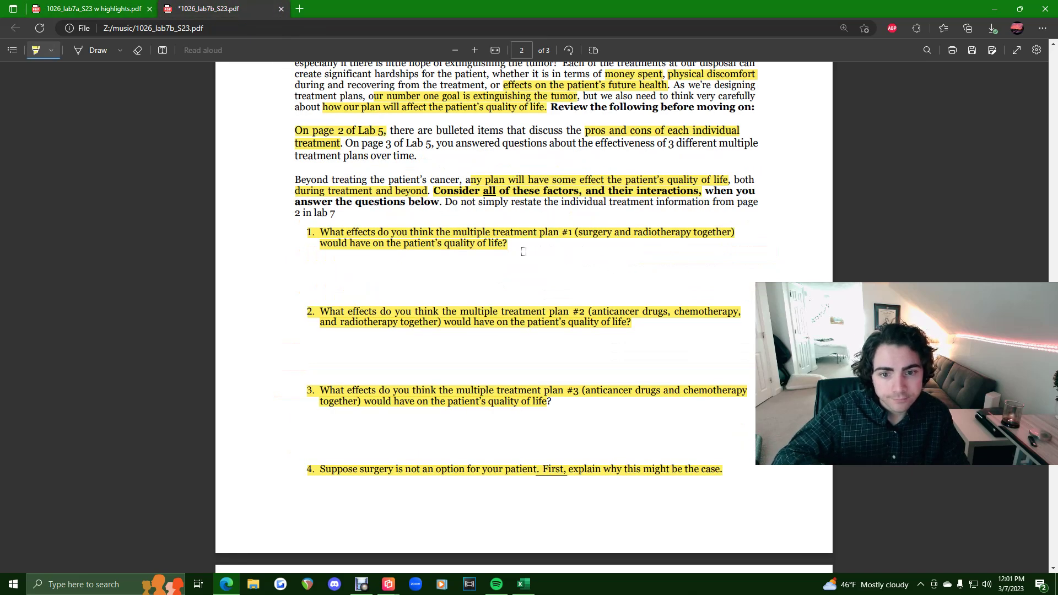
Step: Highlight "anticancer drugs" in quality-of-life question 2 of Lab 7b and consult the anticancer drug bullet in the Lab 7a PDF
scroll(557, 265, down, 2)
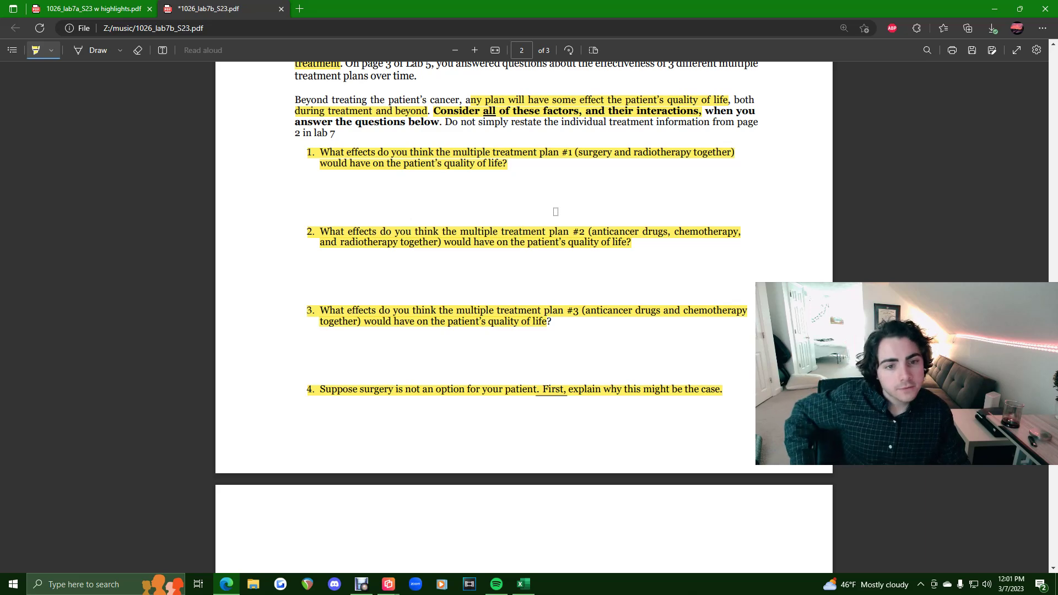
drag(591, 234, 656, 225)
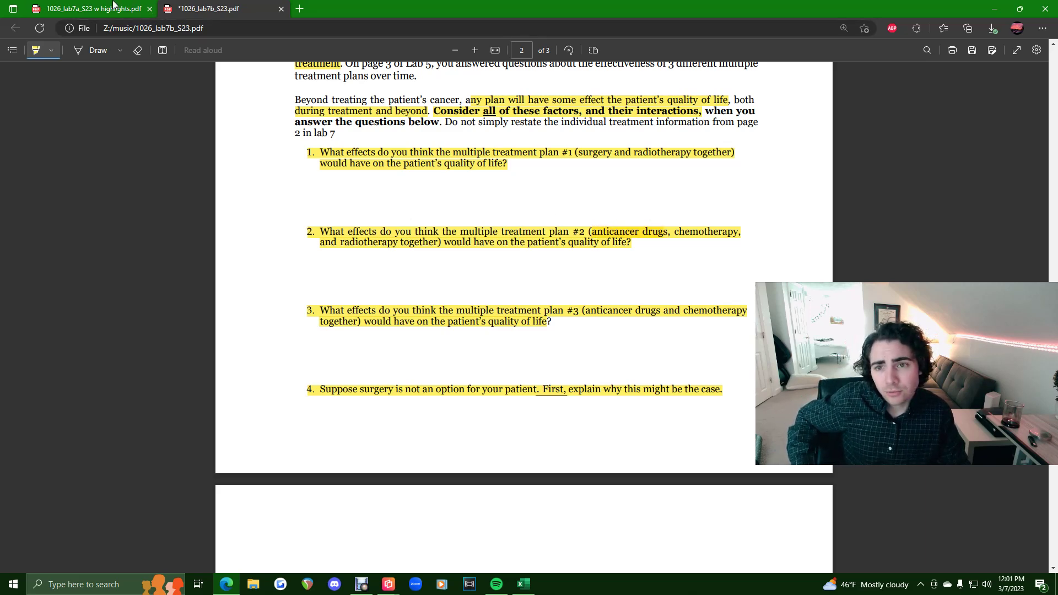
key(ctrl+Tab)
scroll(490, 285, down, 1)
scroll(489, 284, down, 1)
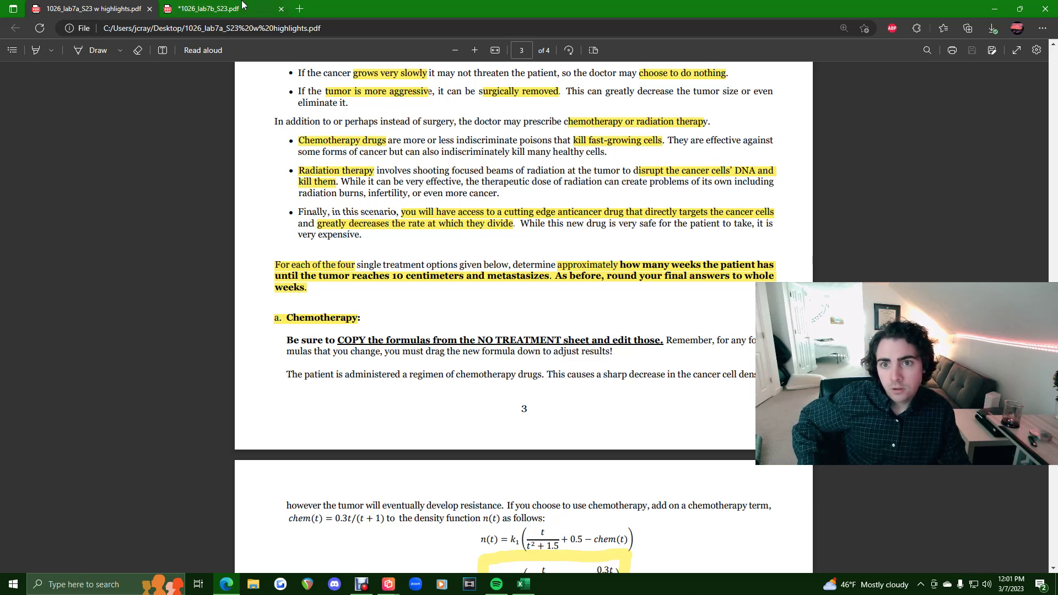
mouse_move(240, 4)
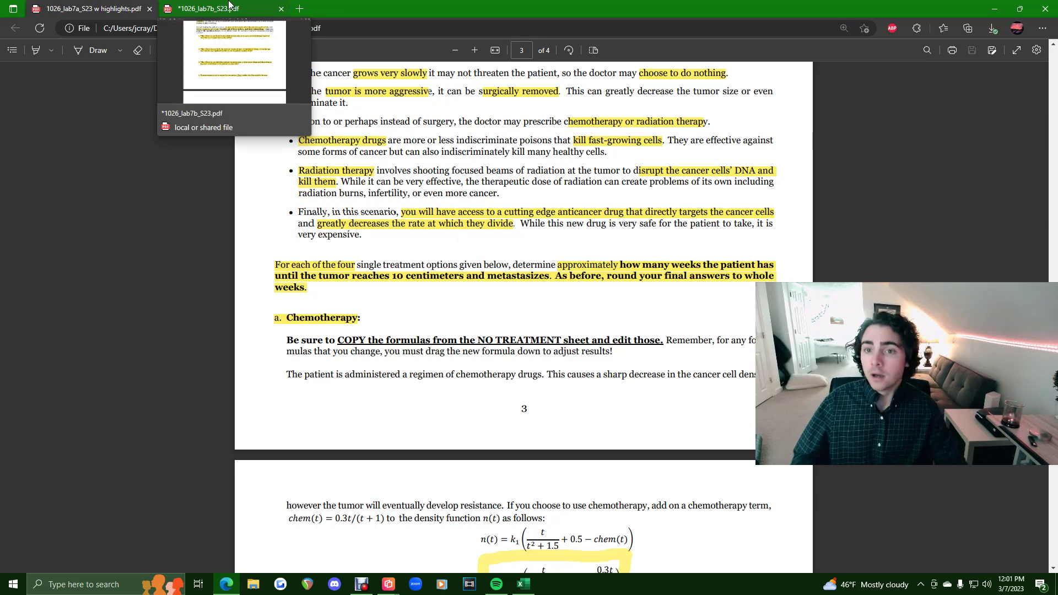
click(228, 5)
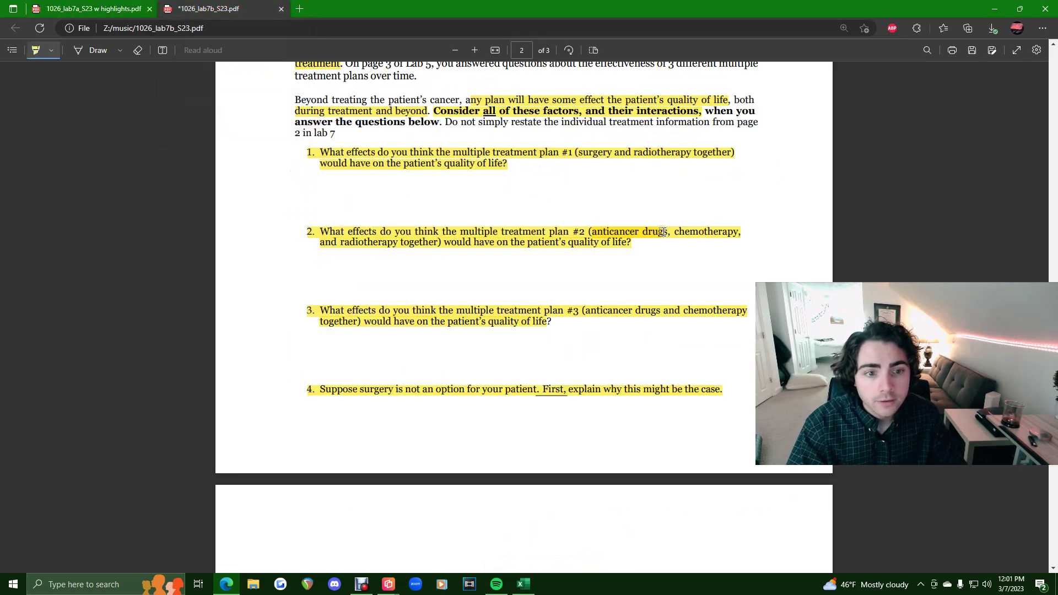
Step: Recheck the Treatment Options in Lab 7a and highlight "anticancer drugs, chemotherapy, and radiotherapy together" in question 2 of Lab 7b
click(85, 4)
scroll(380, 199, up, 2)
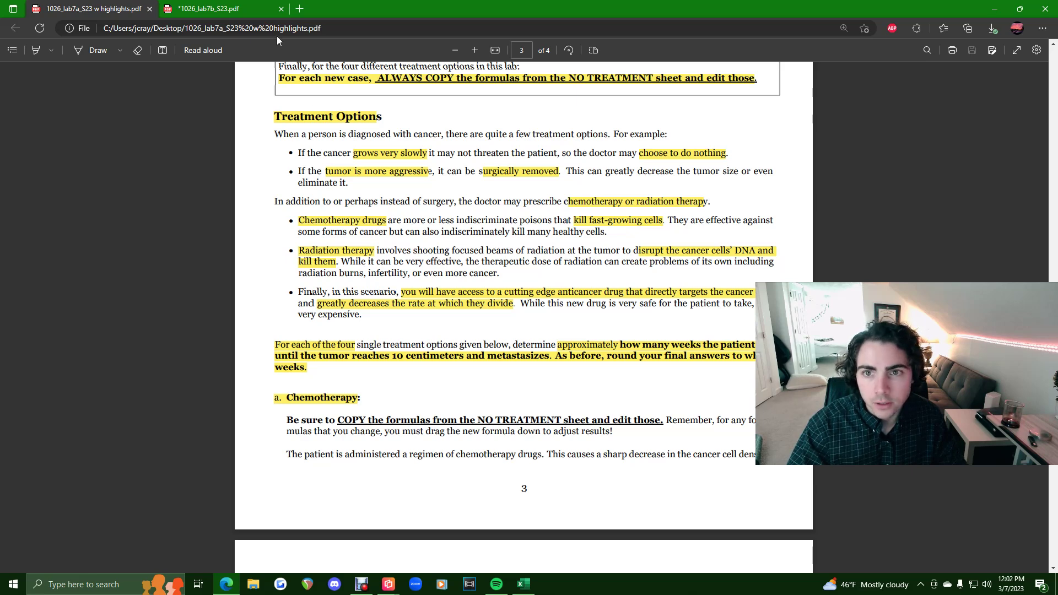
click(248, 6)
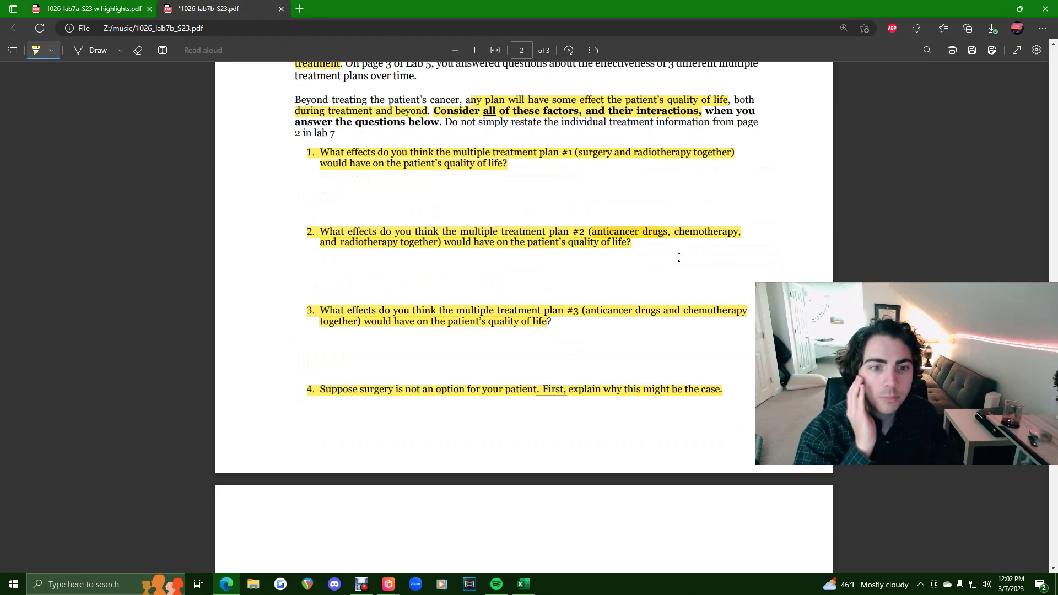
mouse_move(639, 237)
mouse_down()
mouse_move(516, 242)
mouse_move(625, 242)
mouse_move(647, 253)
mouse_up()
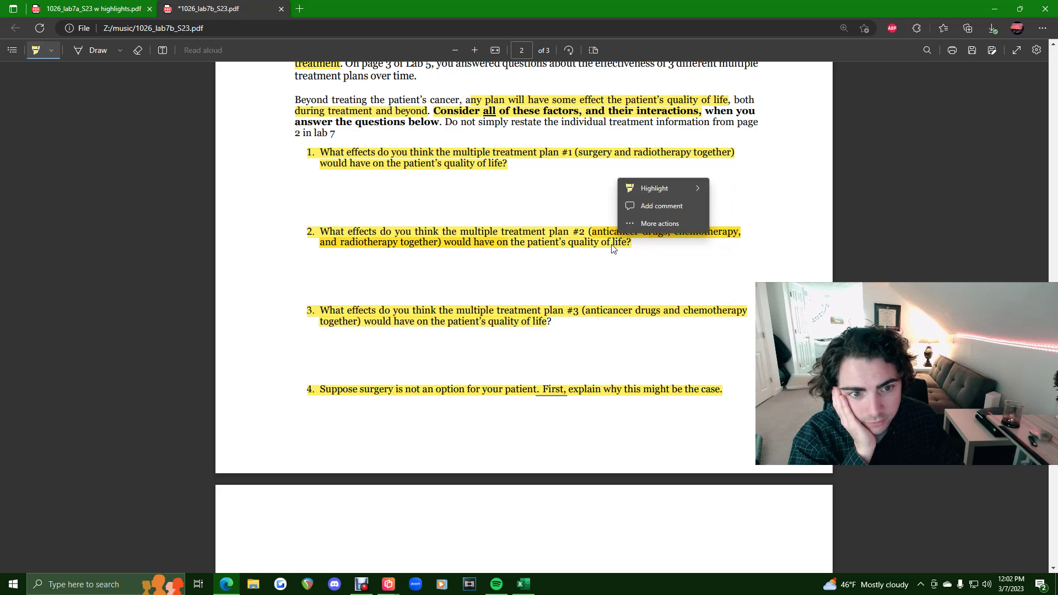
scroll(604, 260, down, 1)
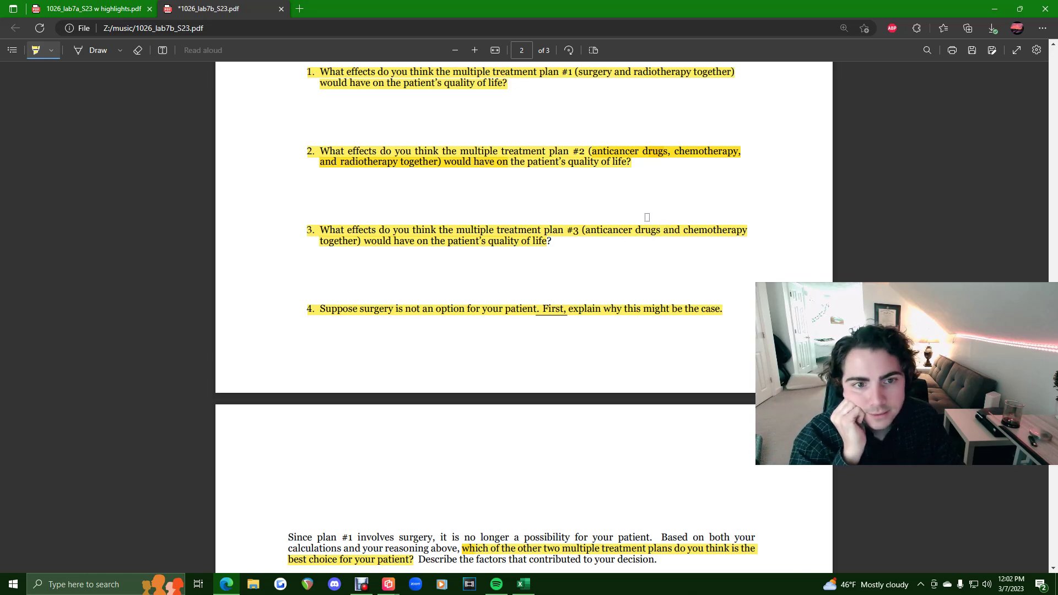
scroll(571, 246, up, 2)
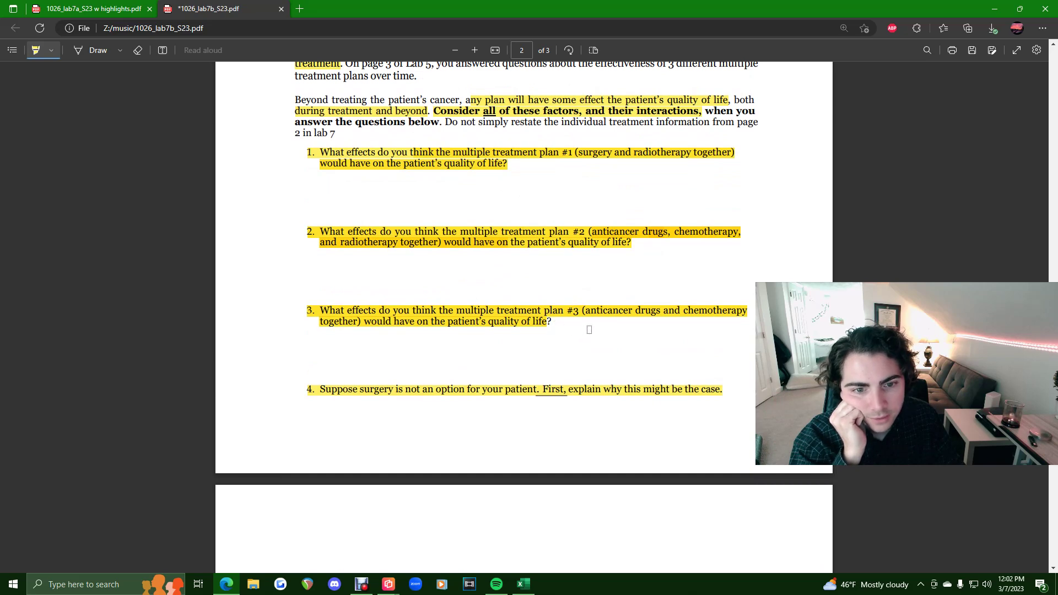
Step: Read question 4, the best remaining treatment plan prompt and the Lab 7 Problems Quiz section in Lab 7b
scroll(577, 331, down, 2)
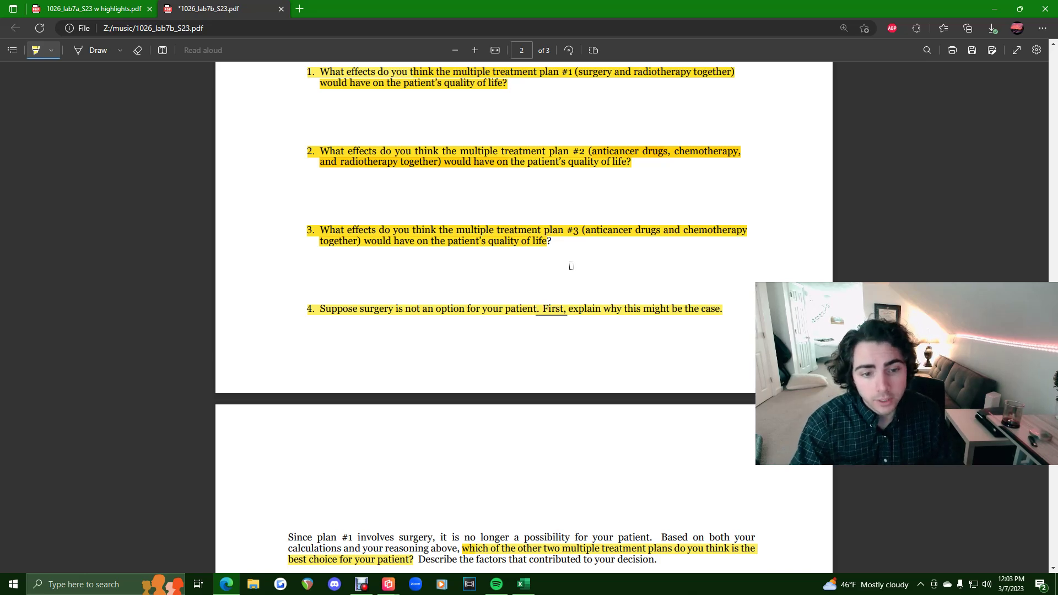
scroll(478, 329, down, 2)
scroll(399, 431, down, 2)
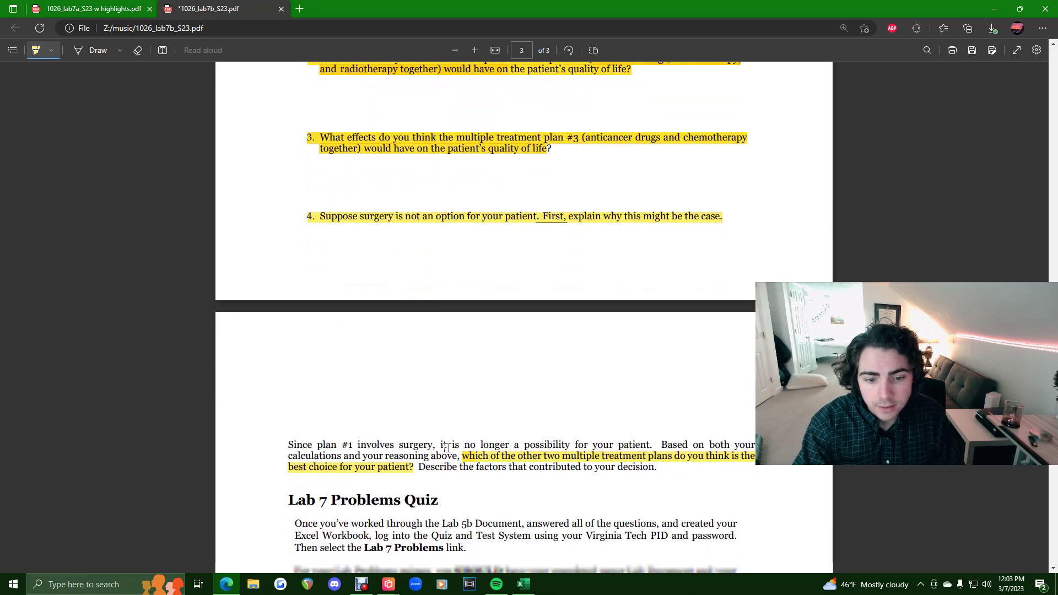
scroll(456, 378, down, 2)
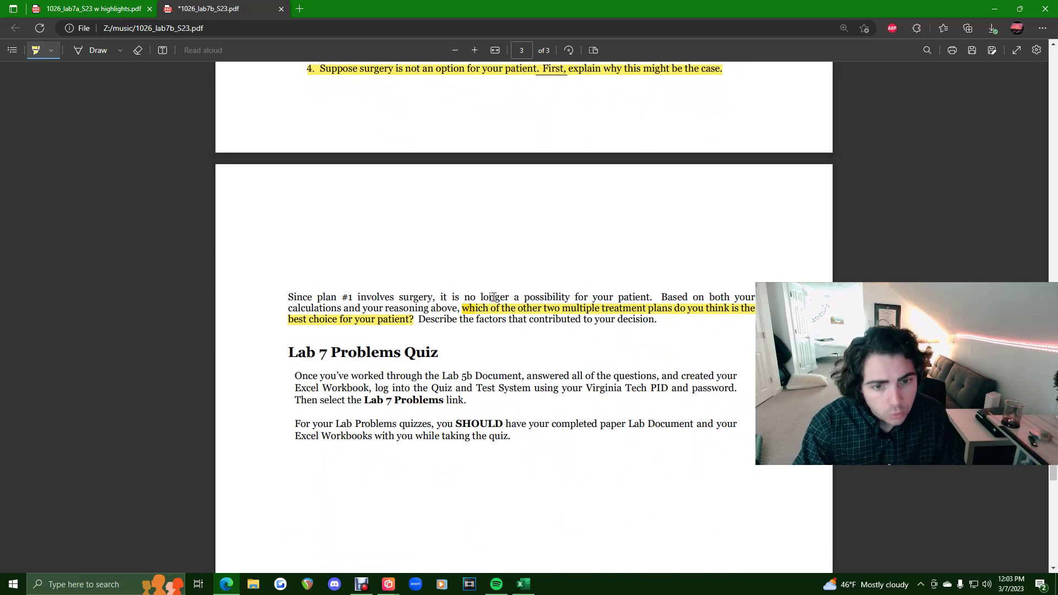
scroll(578, 303, down, 2)
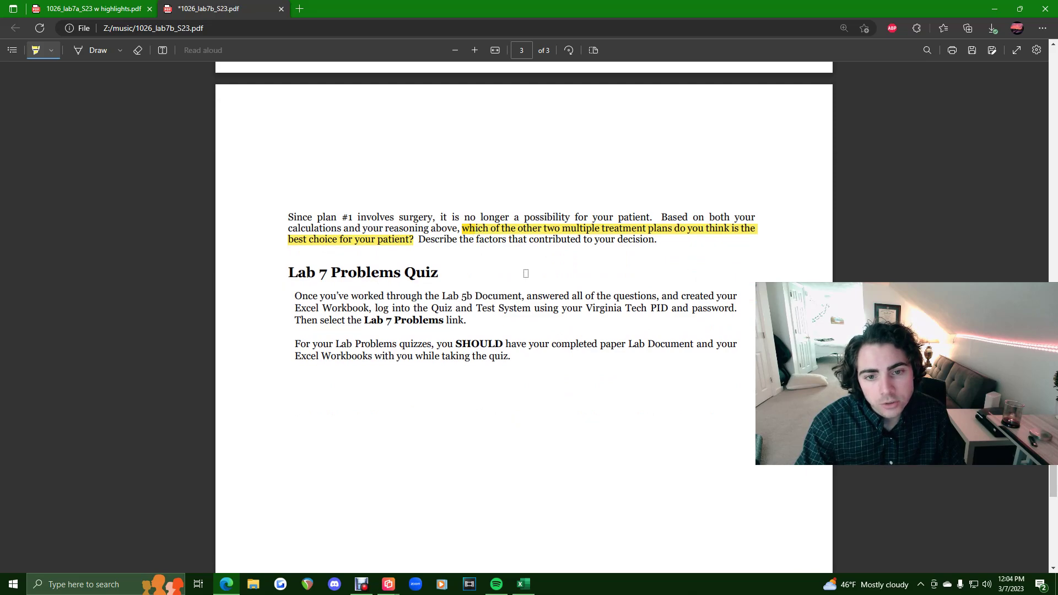
scroll(524, 267, up, 10)
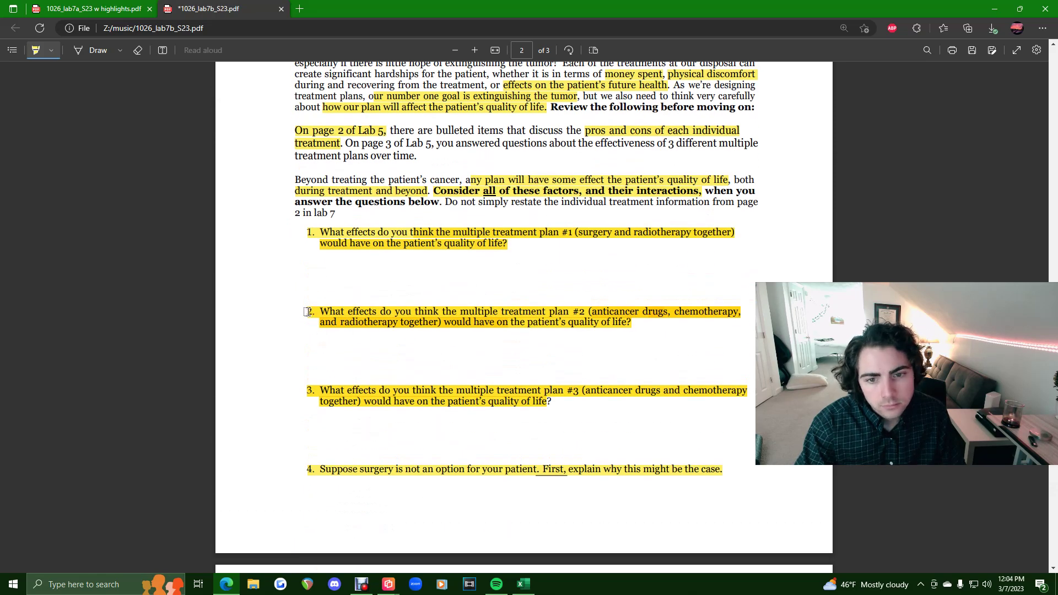
Step: Highlight from question 2 into question 3 in Lab 7b, and try the Eraser on the area below question 2
scroll(389, 243, down, 3)
mouse_move(300, 227)
mouse_down()
mouse_move(388, 276)
mouse_move(579, 347)
mouse_move(286, 215)
mouse_move(369, 346)
mouse_up()
click(138, 50)
click(325, 276)
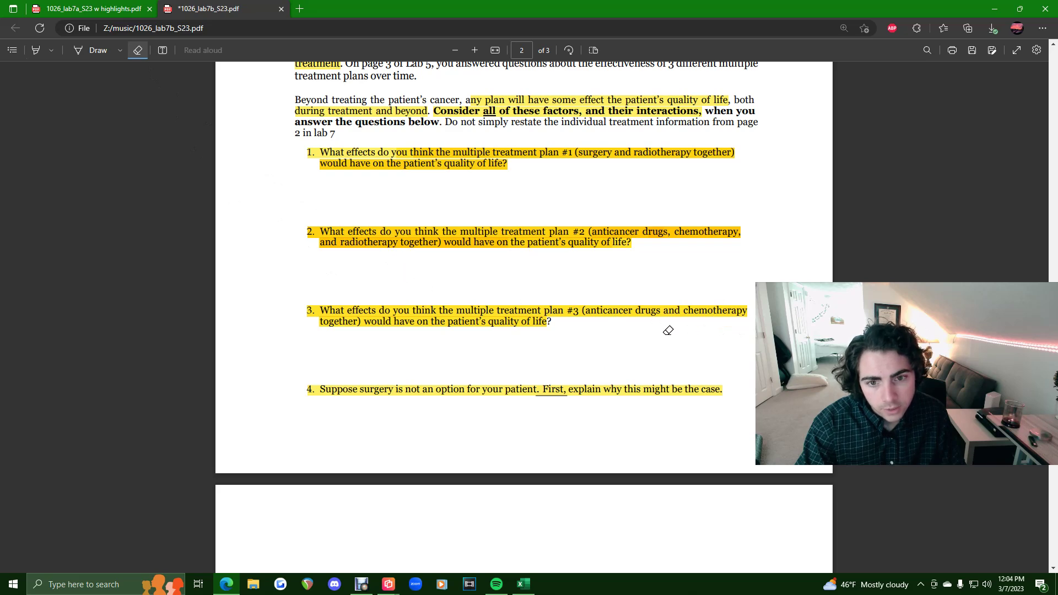
Step: Switch to the Excel workbook, check the final rows of the anticancer drugs & chemotherapy sheet, and open the anticancer, chemo, & radio sheet
click(523, 584)
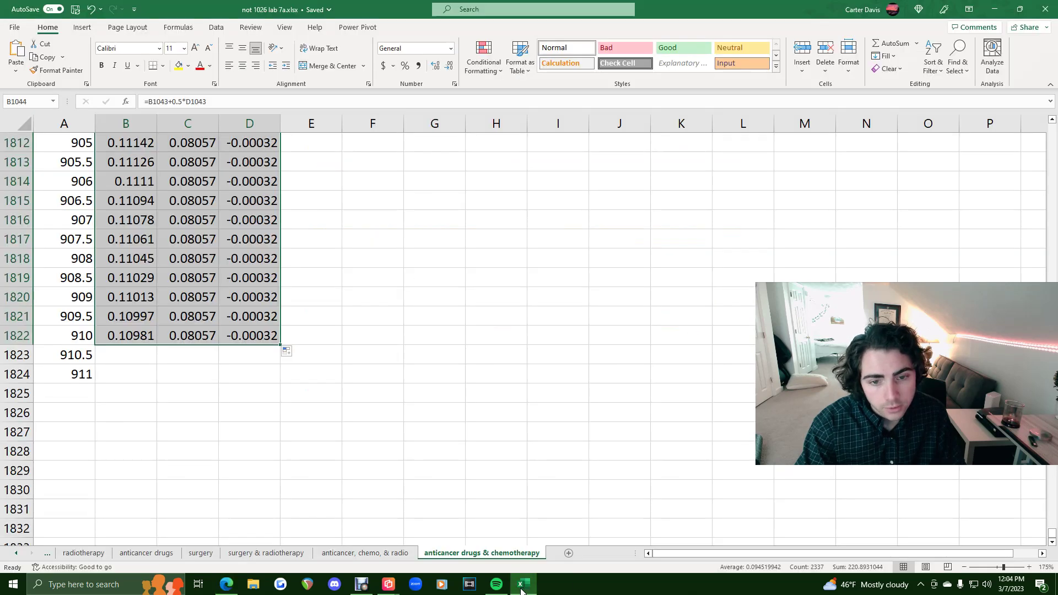
scroll(209, 374, up, 5)
scroll(208, 374, down, 4)
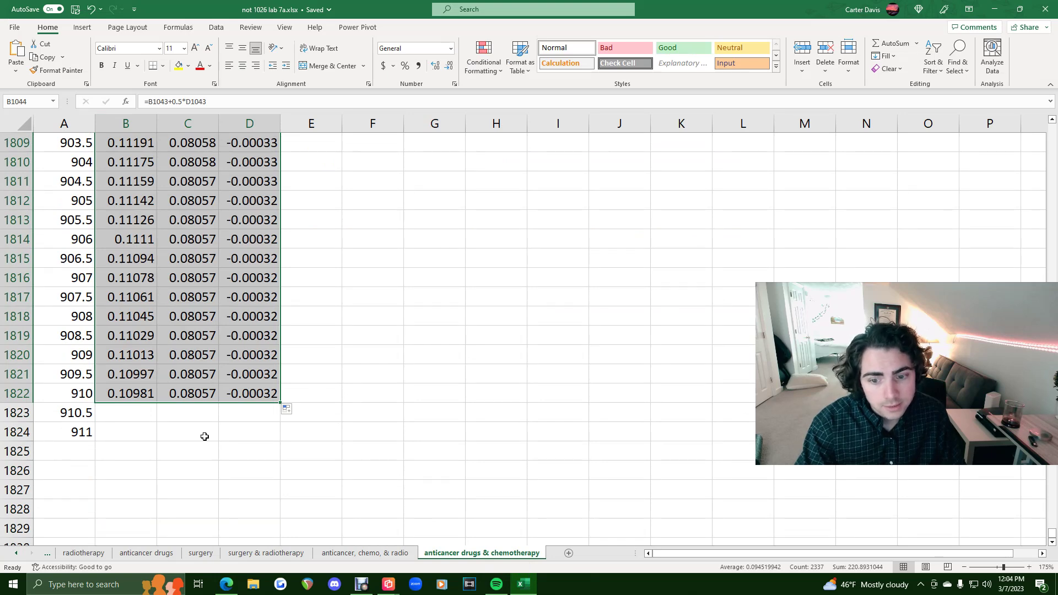
click(332, 553)
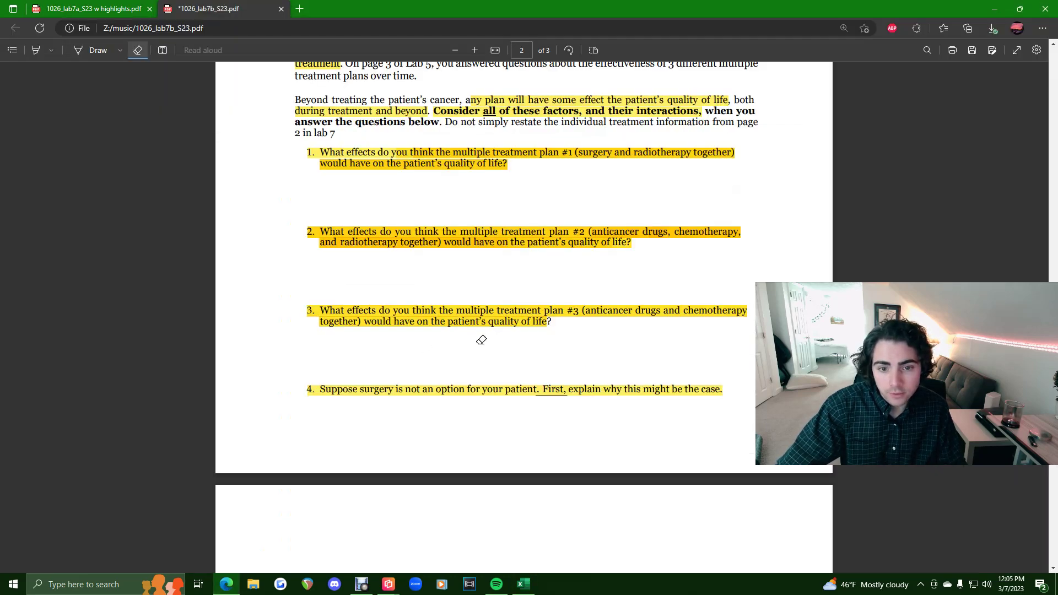
Step: Compare the best remaining treatment plan question in Lab 7b with the highlighted row 40 of Excel's anticancer, chemo, & radio sheet
scroll(481, 338, down, 5)
click(524, 584)
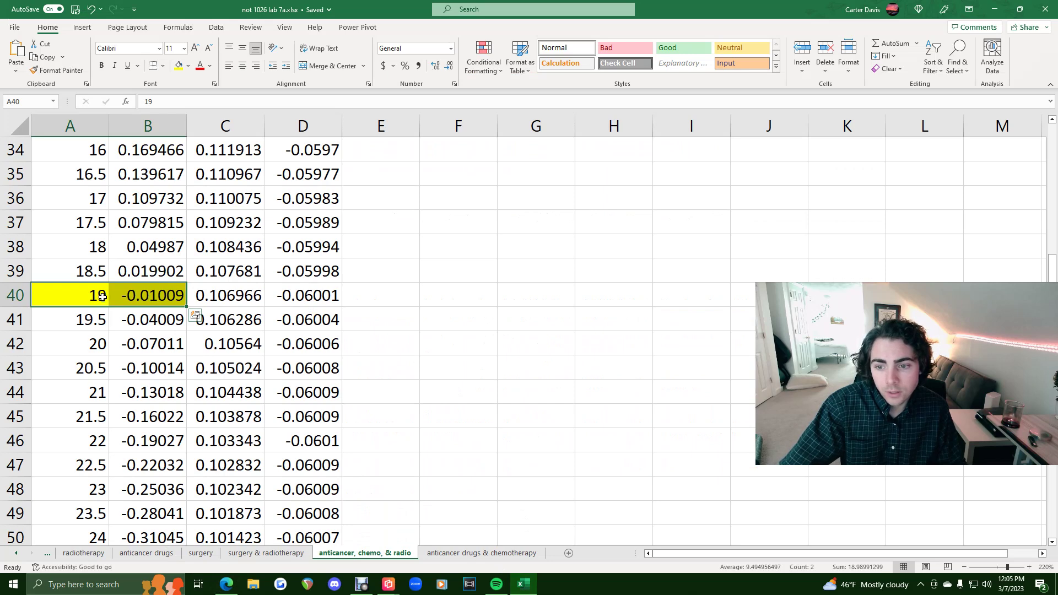
click(226, 585)
scroll(609, 343, down, 3)
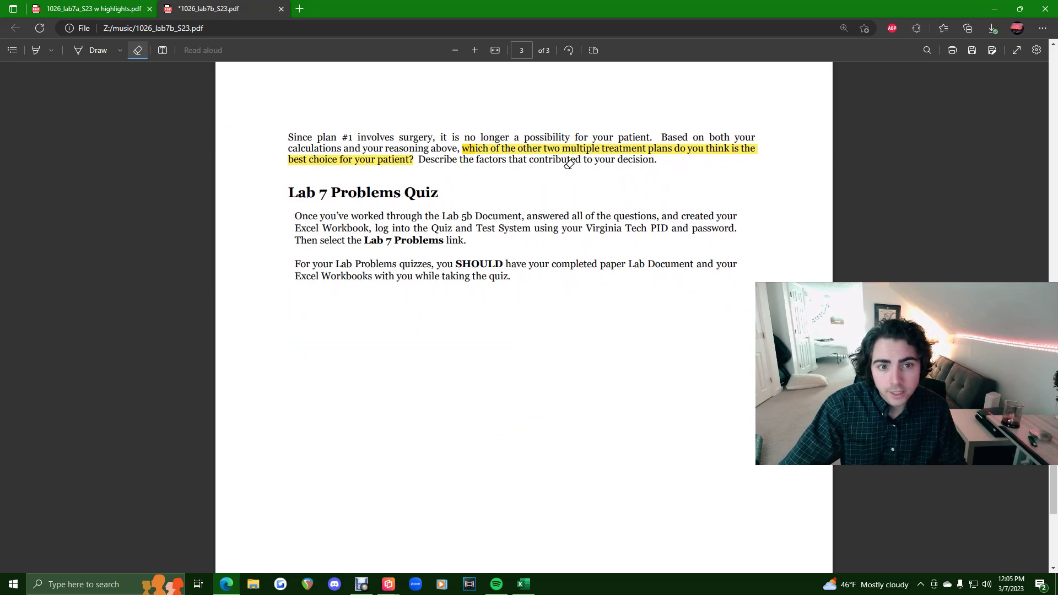
scroll(579, 175, up, 1)
click(523, 585)
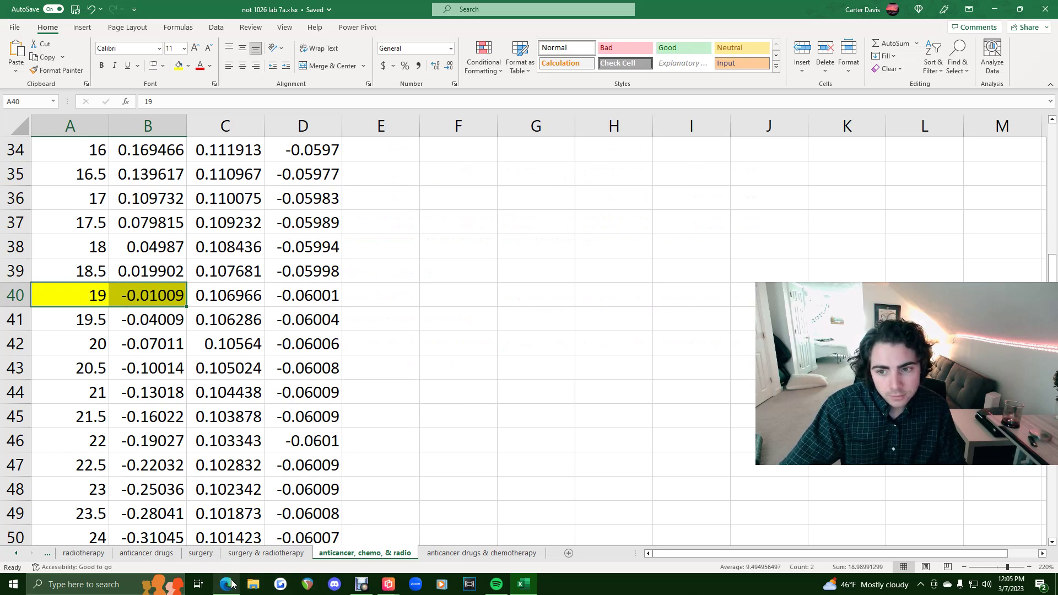
mouse_move(233, 586)
click(224, 546)
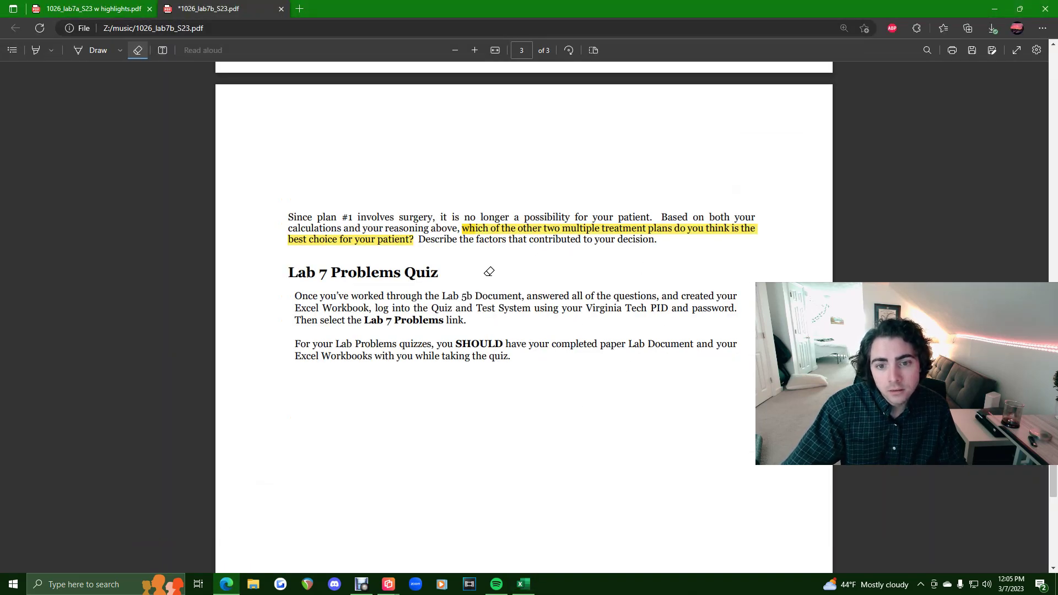
Step: Skim the Lab 7b PDF from the Lab 7 Problems Quiz section back to the goals and Multiple Treatments section on page 1
scroll(489, 272, down, 3)
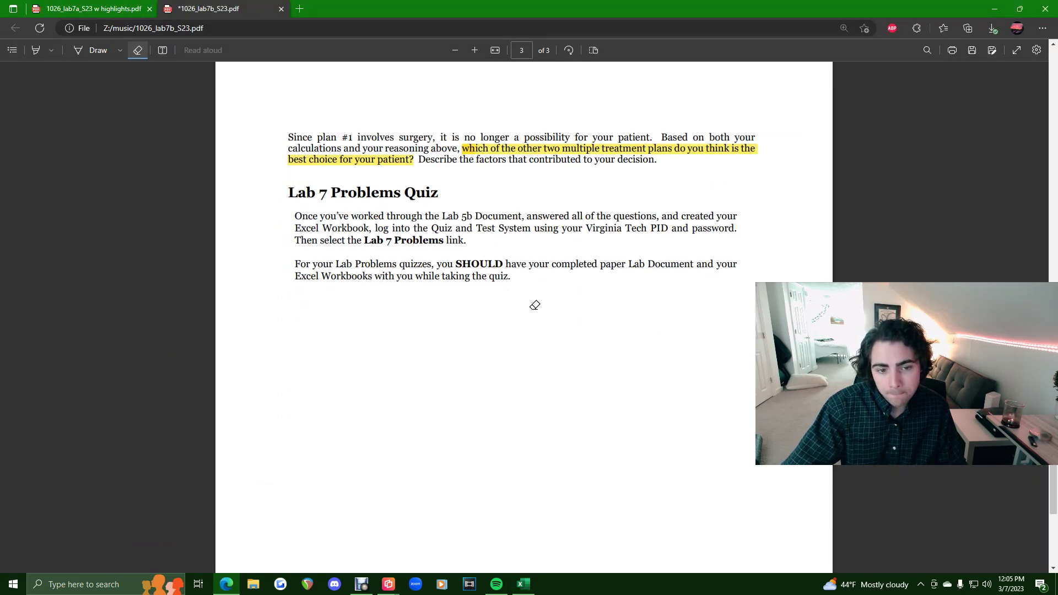
scroll(535, 312, up, 15)
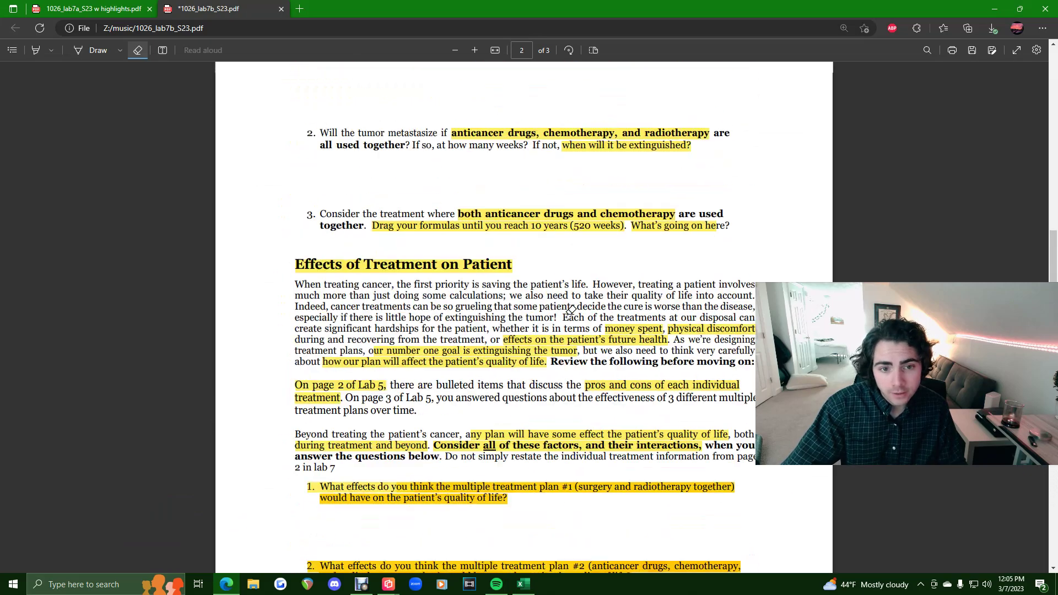
scroll(575, 314, up, 20)
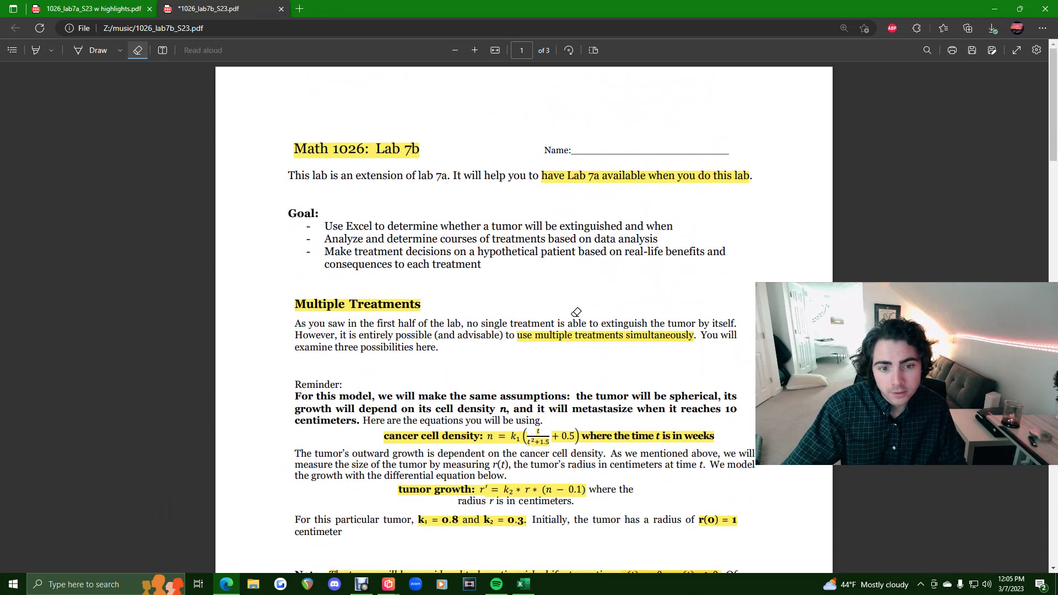
scroll(639, 267, down, 12)
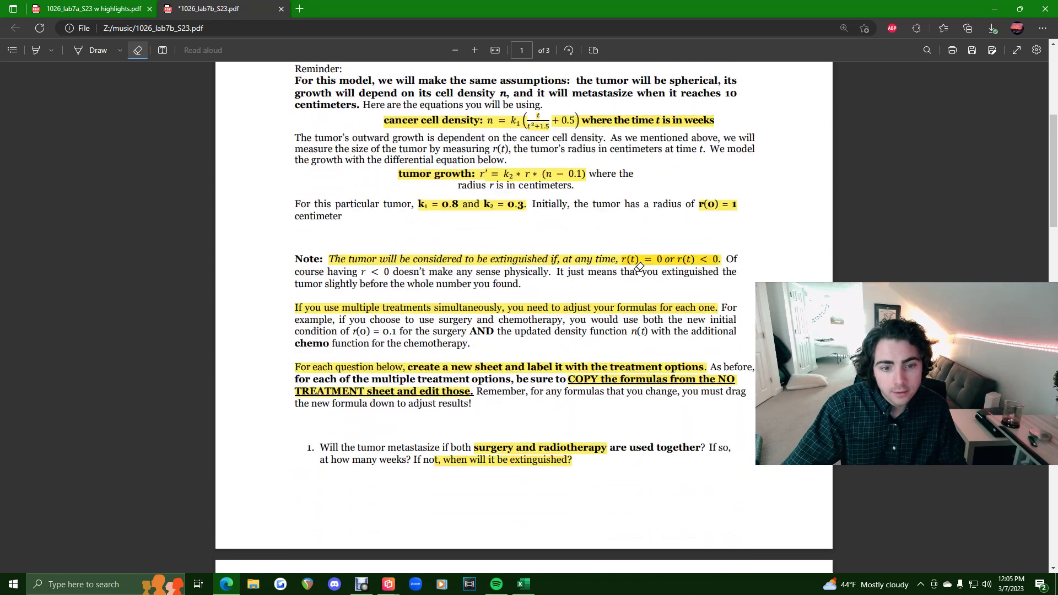
scroll(639, 268, up, 12)
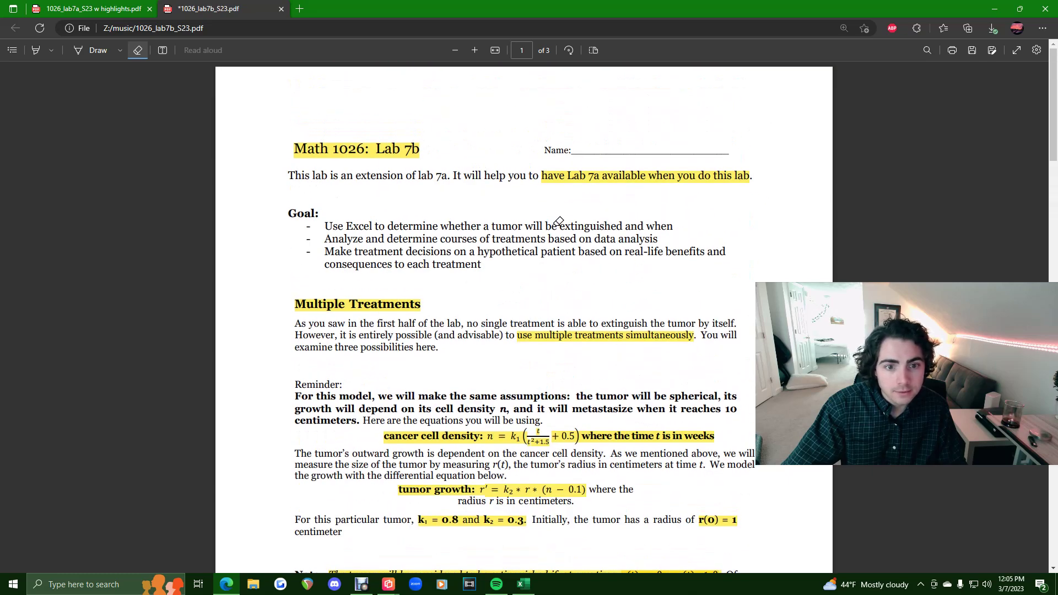
scroll(617, 210, down, 3)
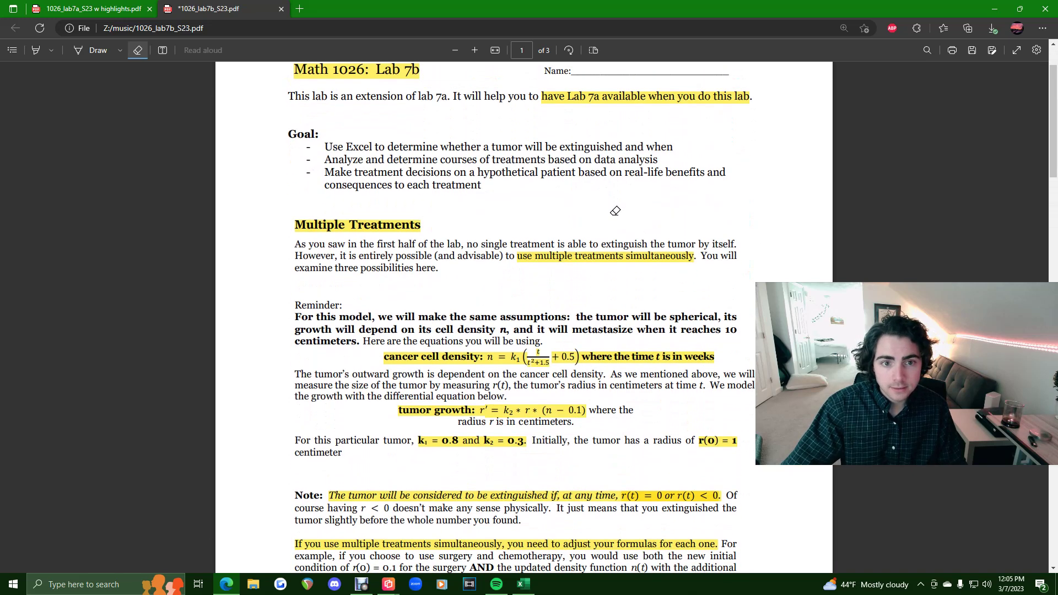
scroll(615, 211, up, 3)
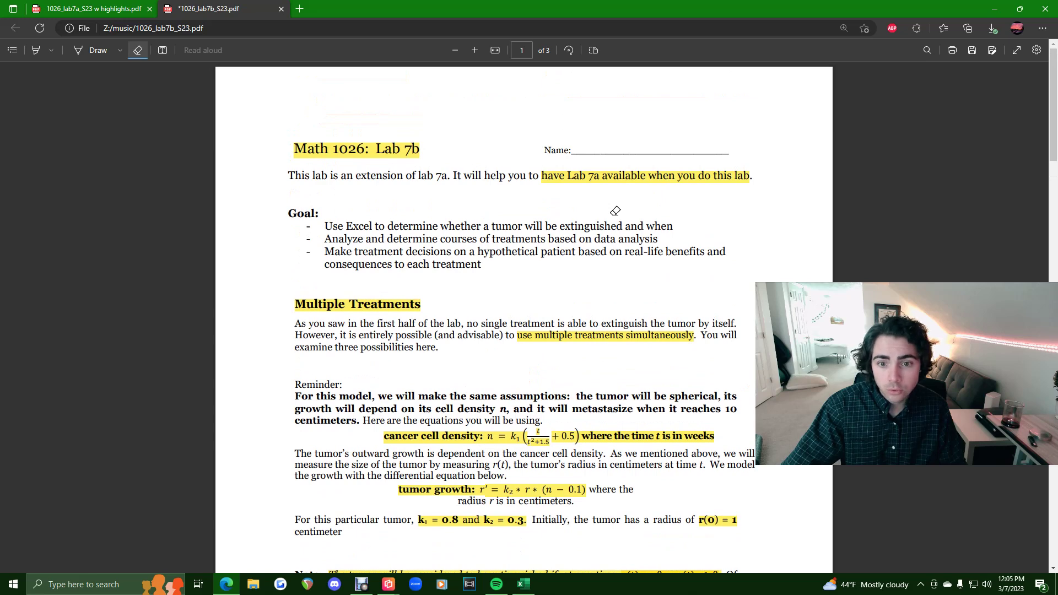
scroll(615, 211, down, 6)
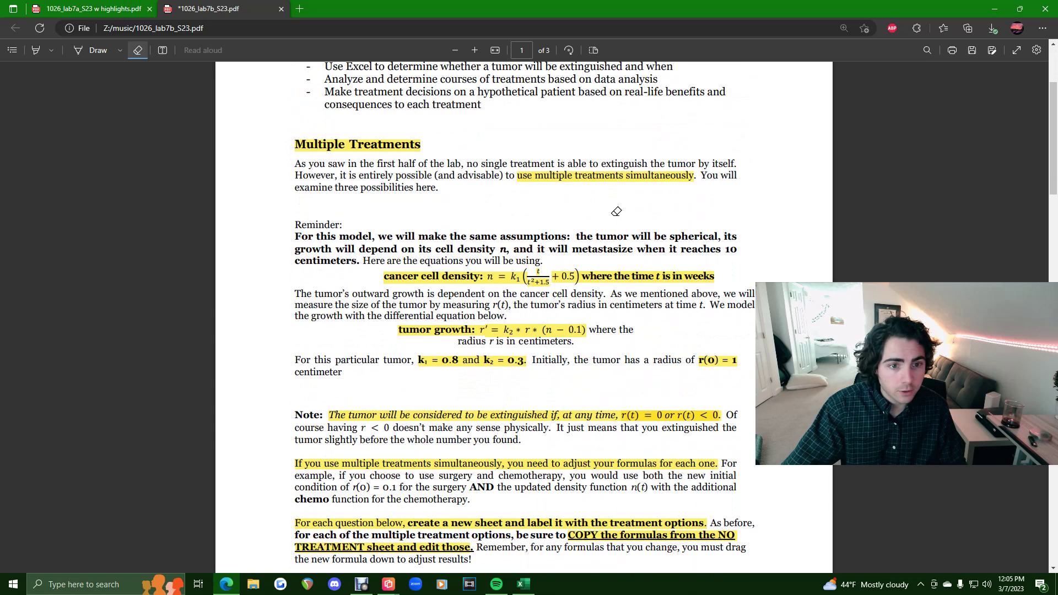
scroll(605, 212, up, 3)
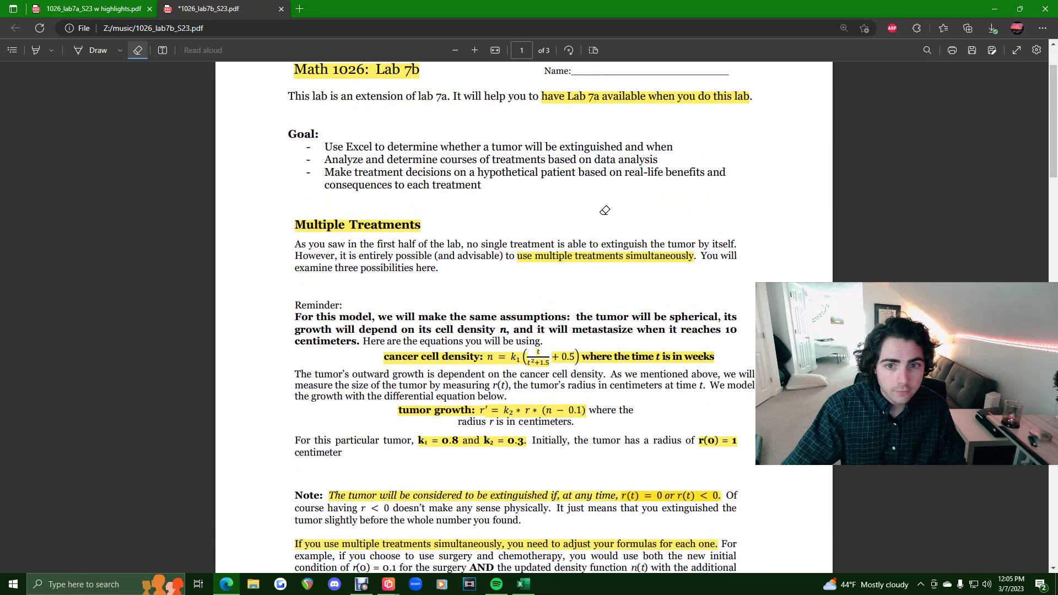
scroll(512, 192, up, 3)
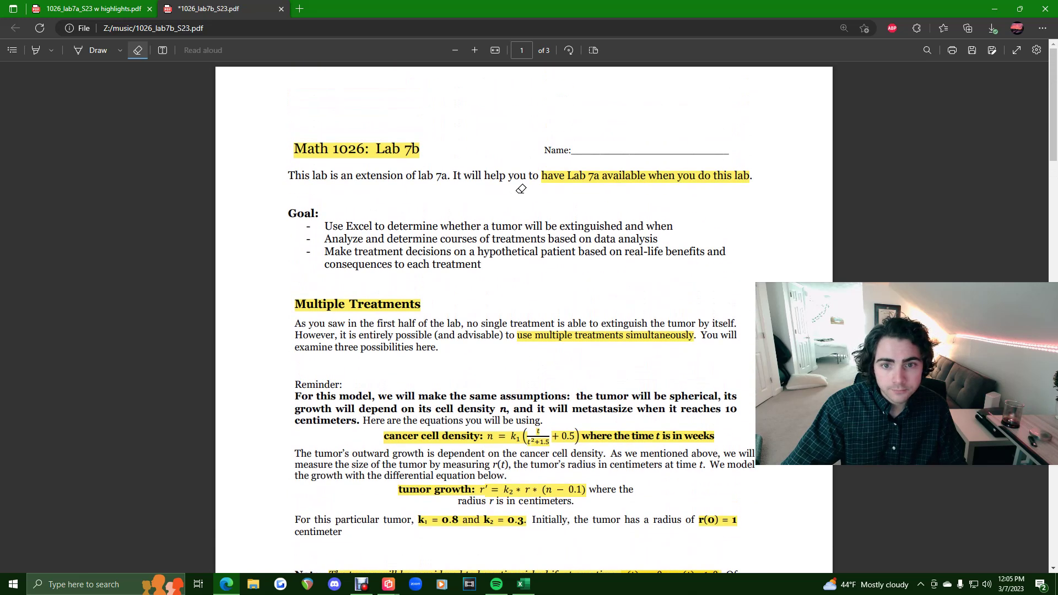
double_click(815, 300)
drag(714, 292, 461, 259)
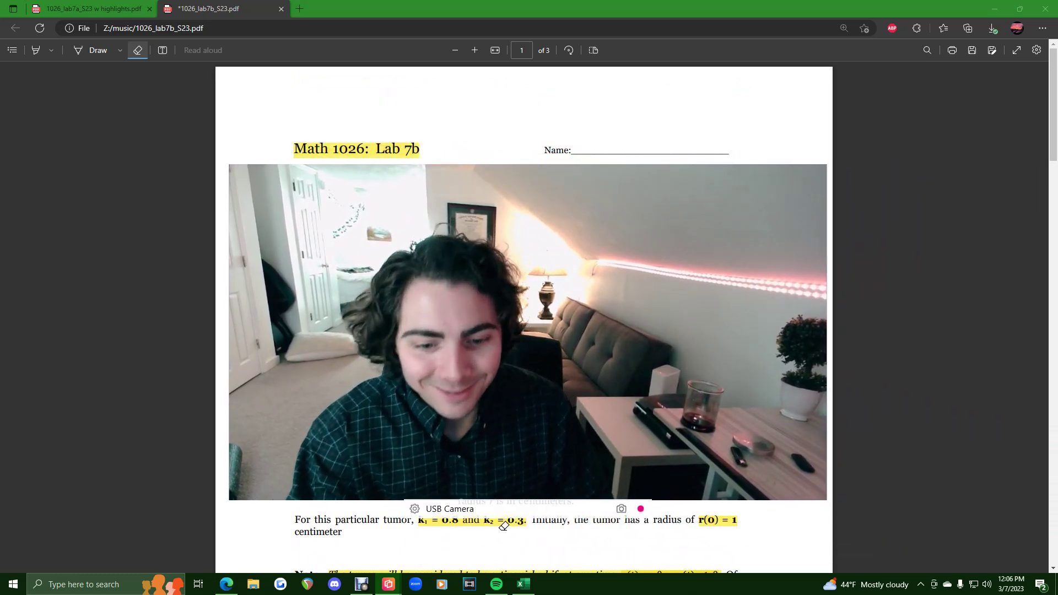
mouse_move(365, 585)
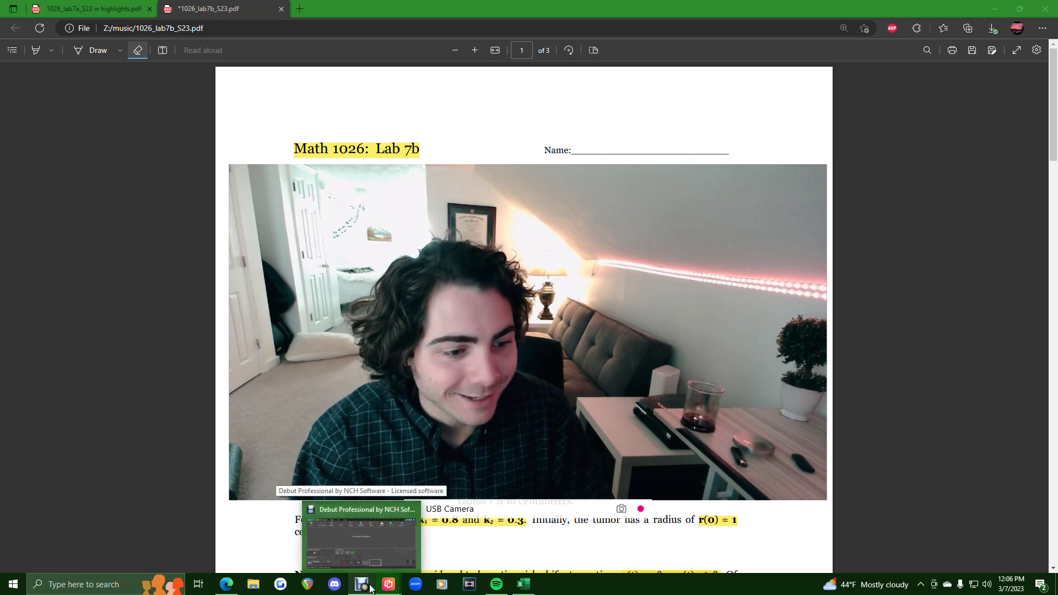
click(362, 584)
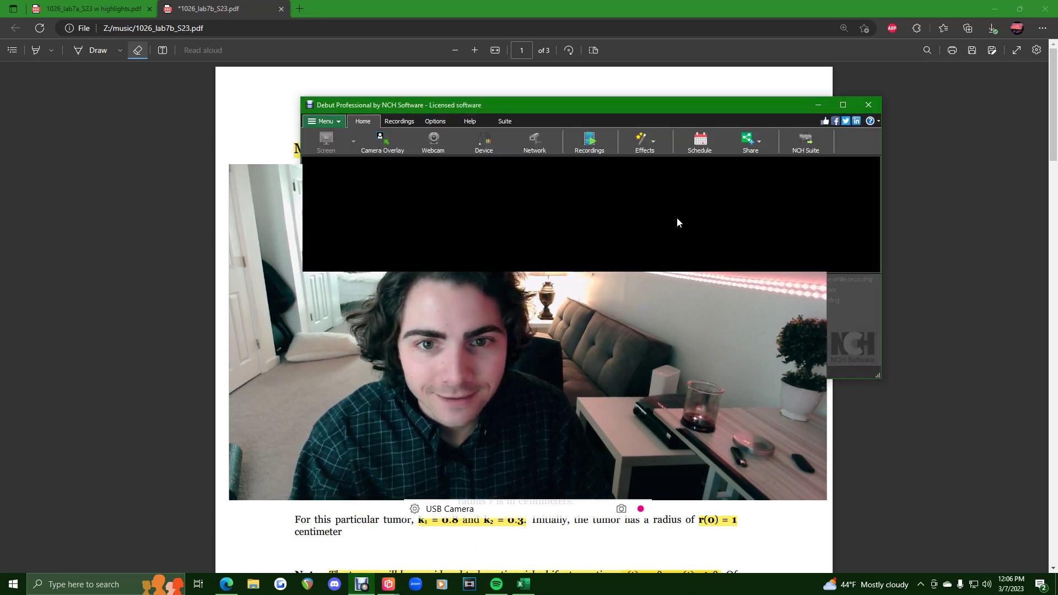
drag(700, 204, 626, 187)
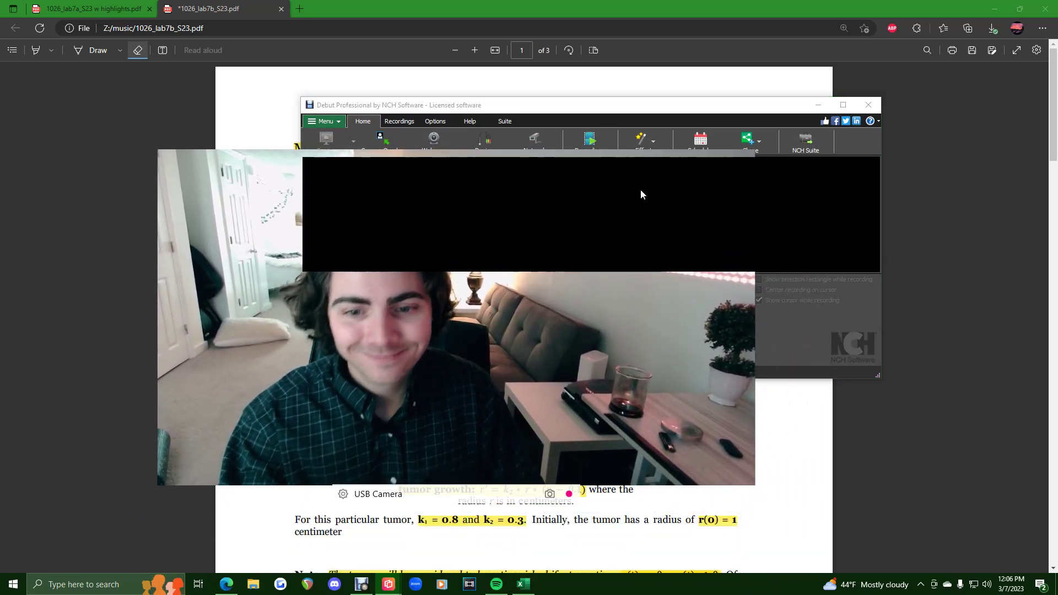